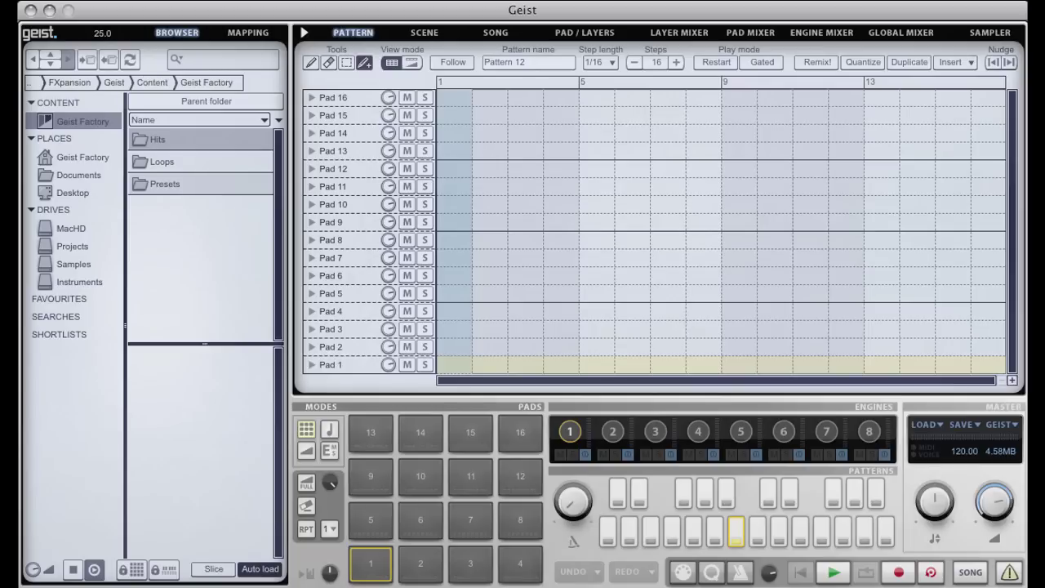
- Load the House Electro kit from Presets > Artist Presets > D Ramirez in the Browser
double_click(168, 184)
double_click(198, 139)
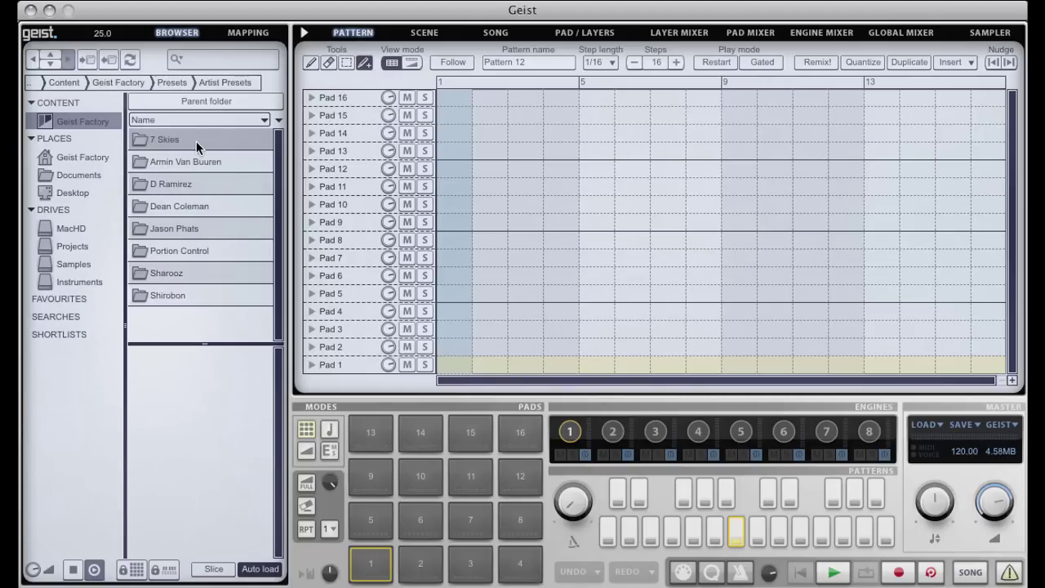
double_click(172, 186)
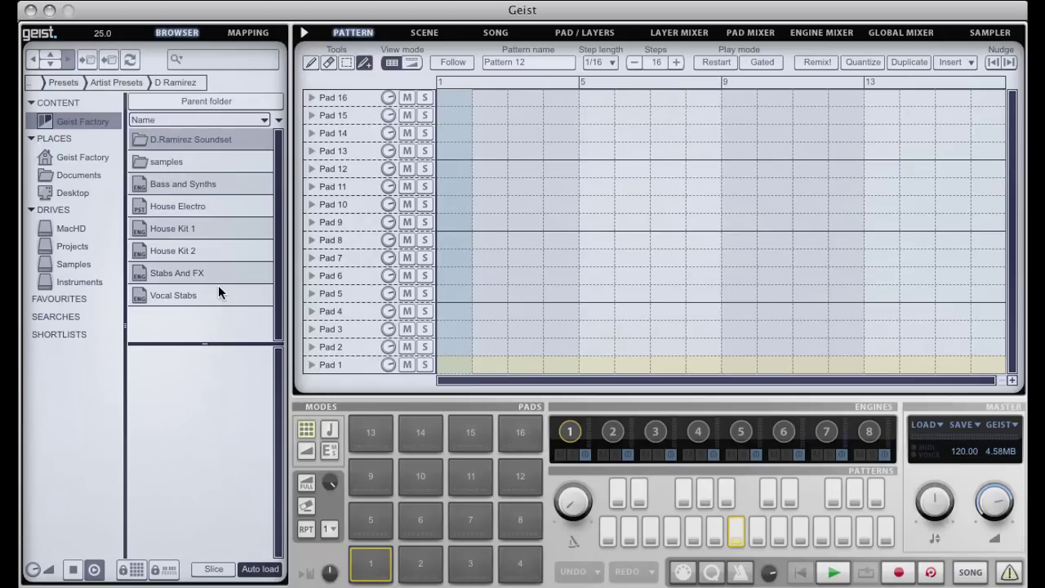
click(187, 205)
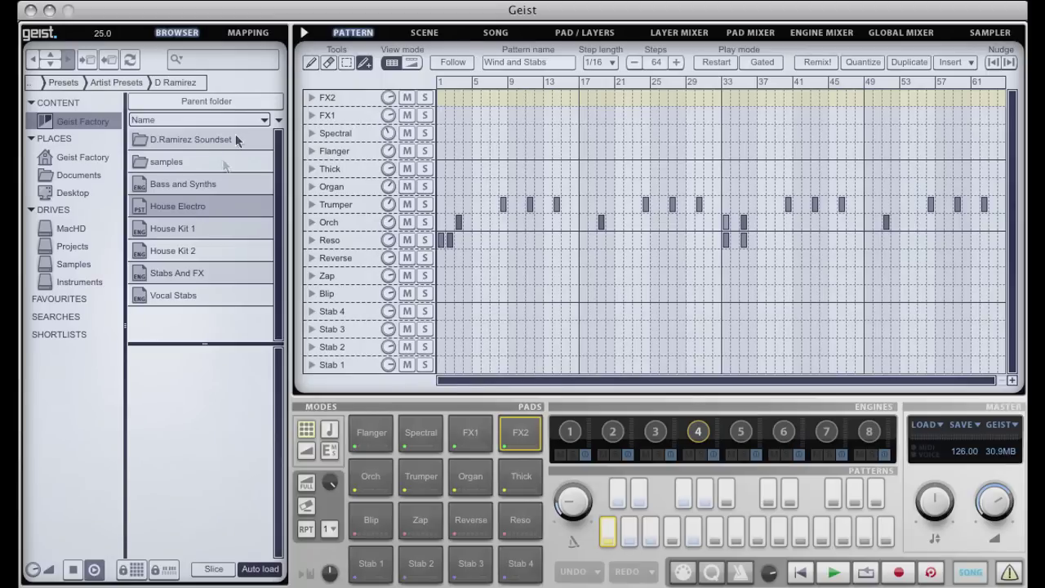
- Return to the artist presets list, view the Song and Scene pages, then the pattern
click(228, 102)
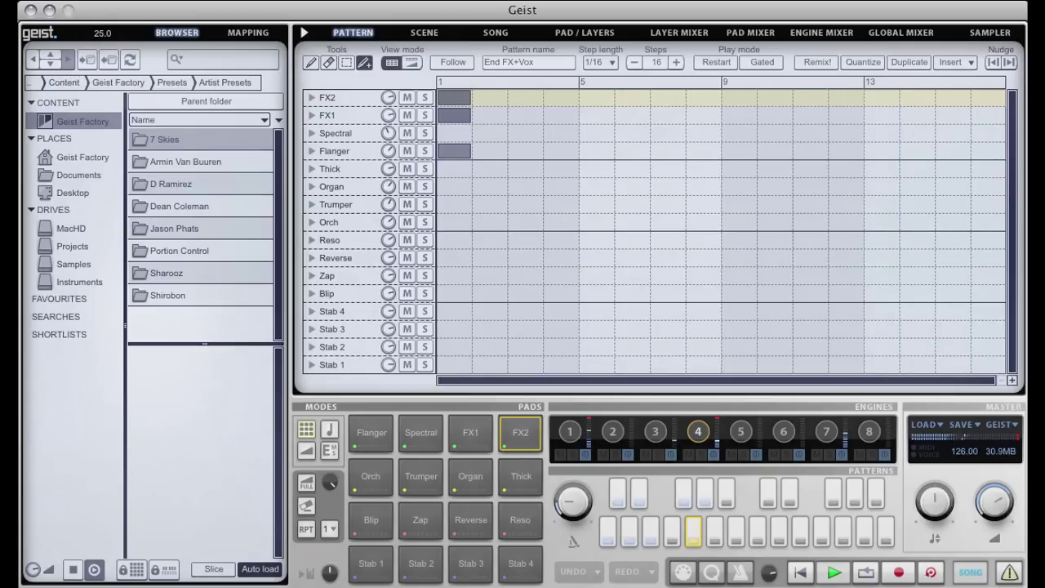
click(504, 35)
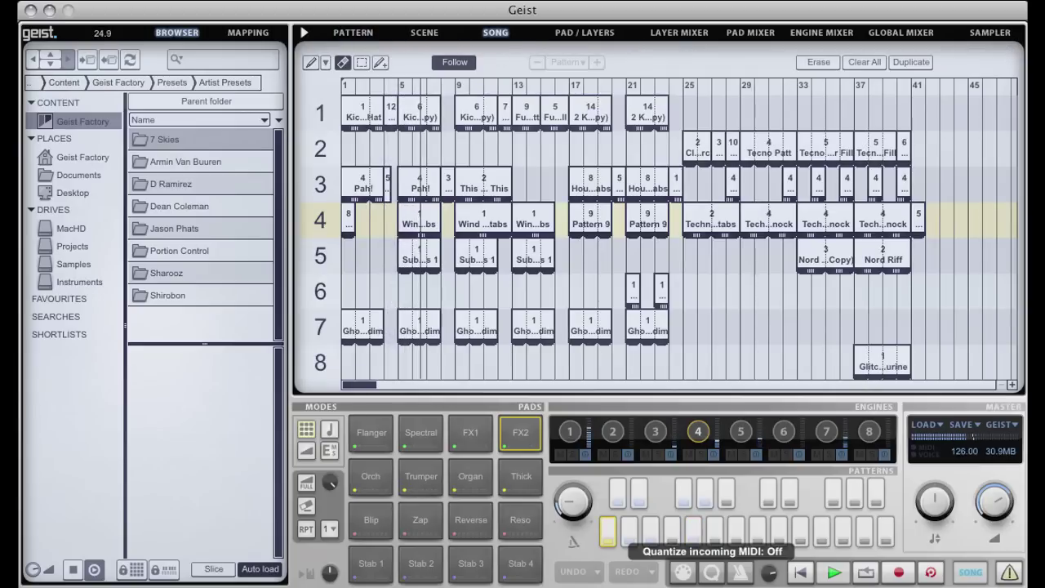
click(425, 33)
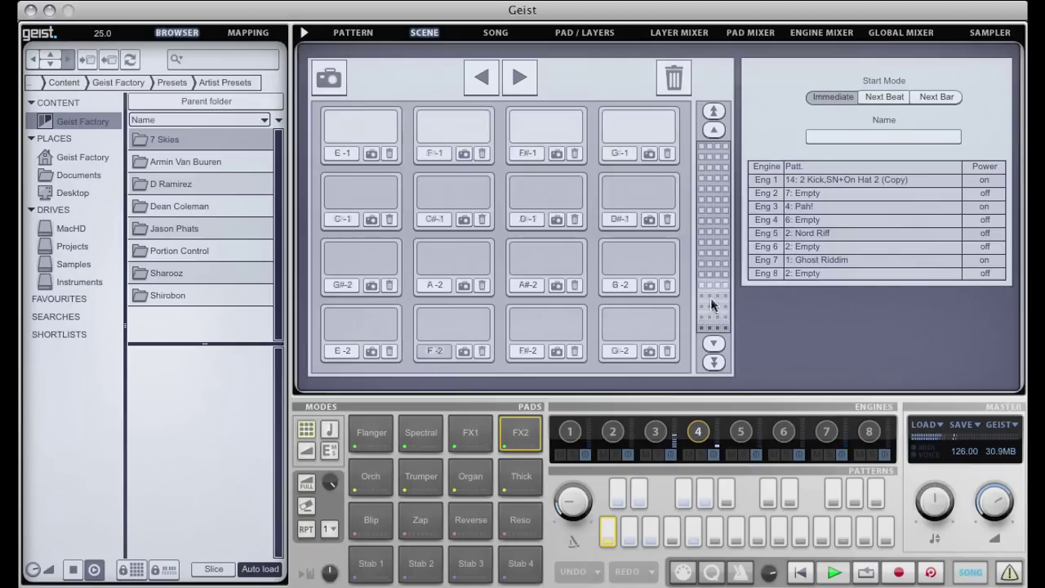
click(367, 34)
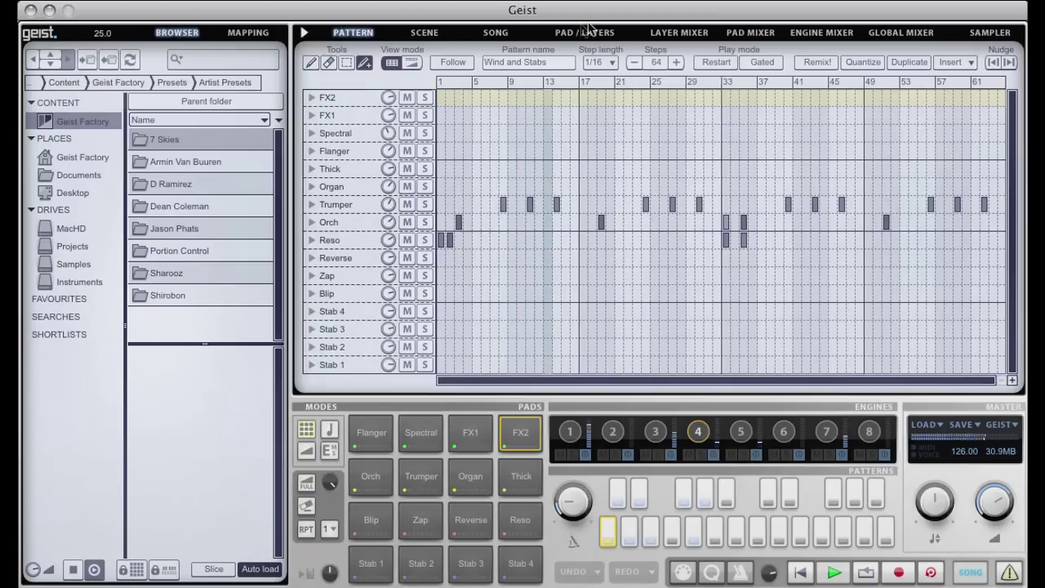
- Review the Pad/Layers, layer, pad, engine and global mixers and Sampler, ending on Pattern
click(591, 32)
click(694, 36)
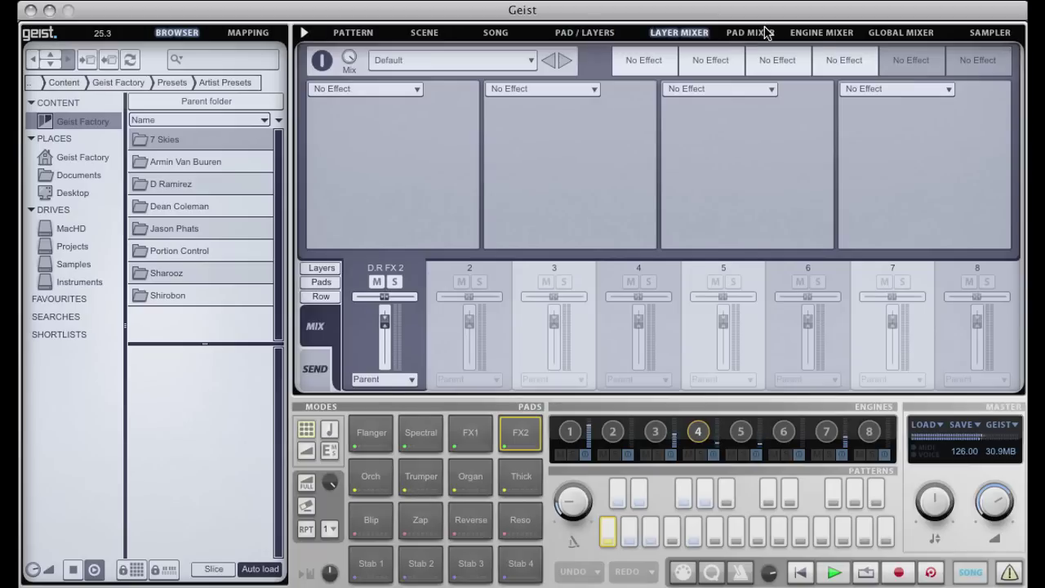
click(751, 34)
click(825, 34)
click(908, 35)
click(989, 33)
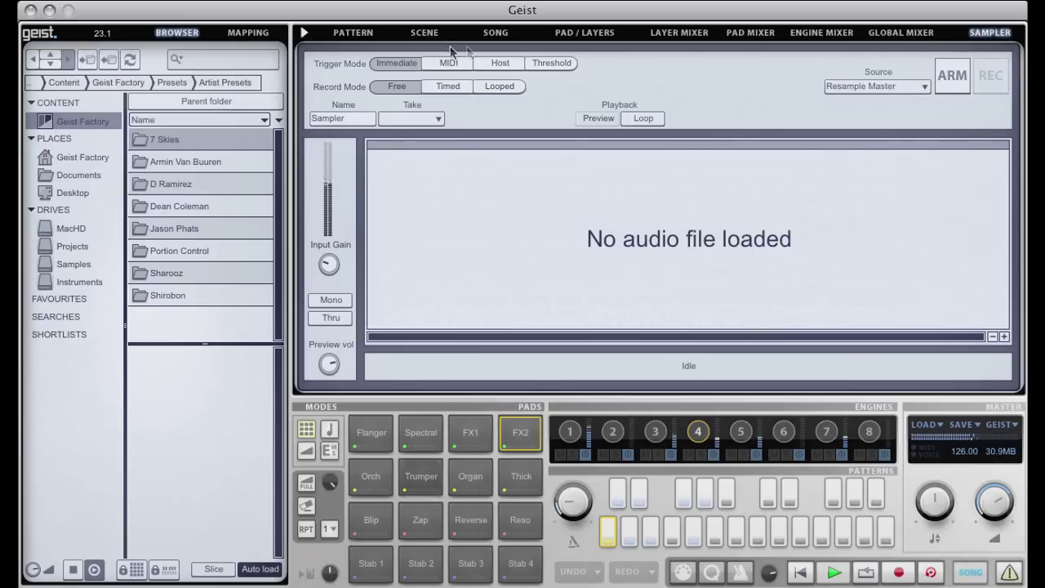
click(373, 34)
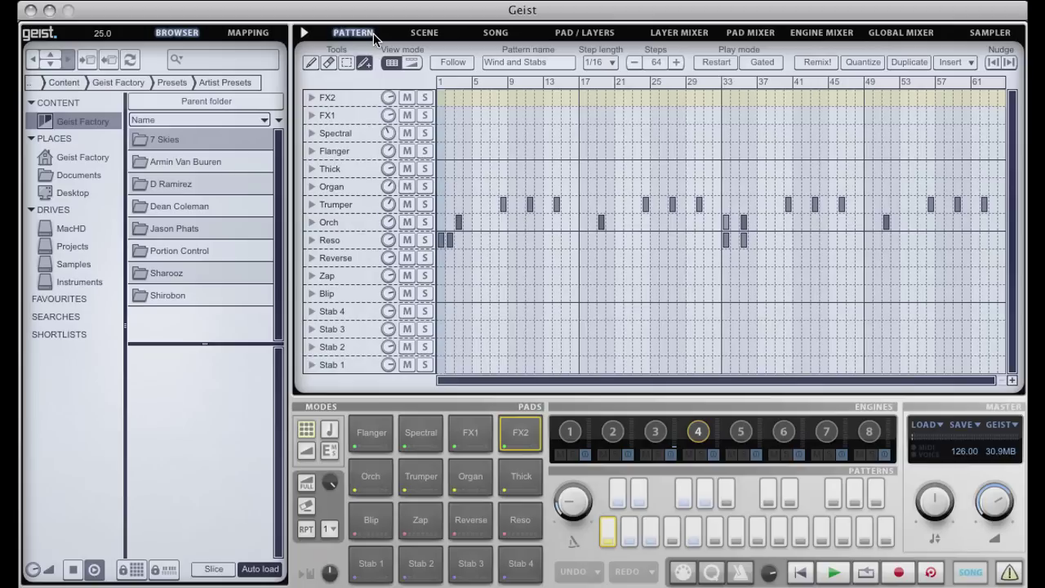
- Audition engines 1–6's patterns, including Wind and Stabs and Funky Tom, then return to engine 1's Full Patt
click(571, 431)
click(613, 433)
click(657, 433)
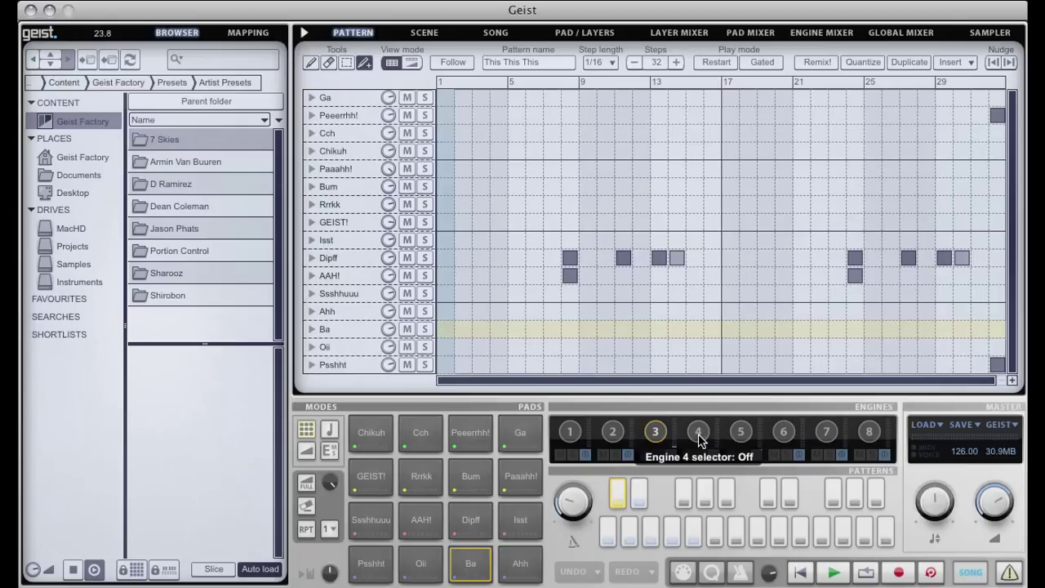
click(699, 432)
click(740, 432)
click(784, 431)
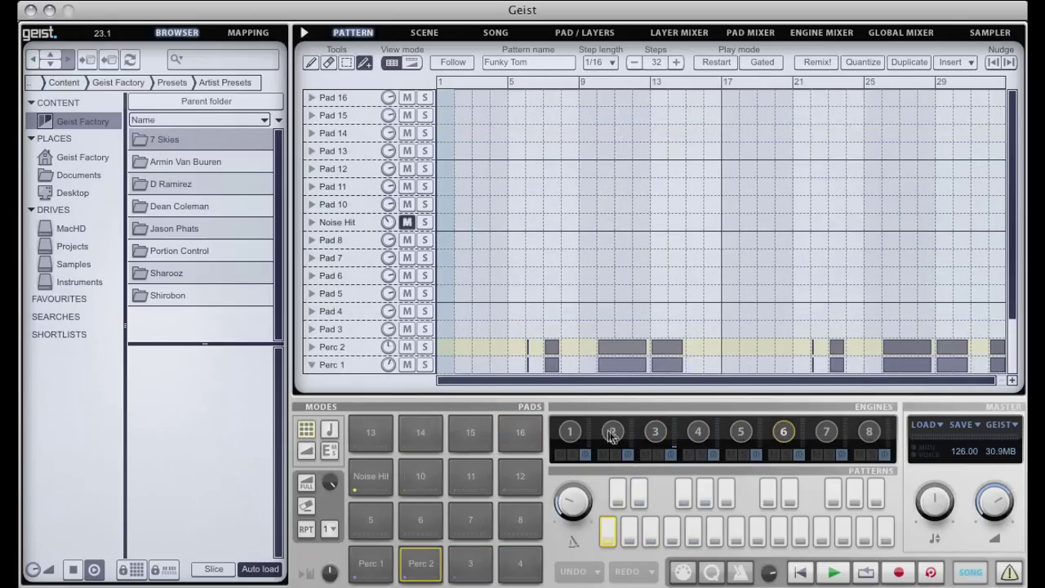
click(562, 433)
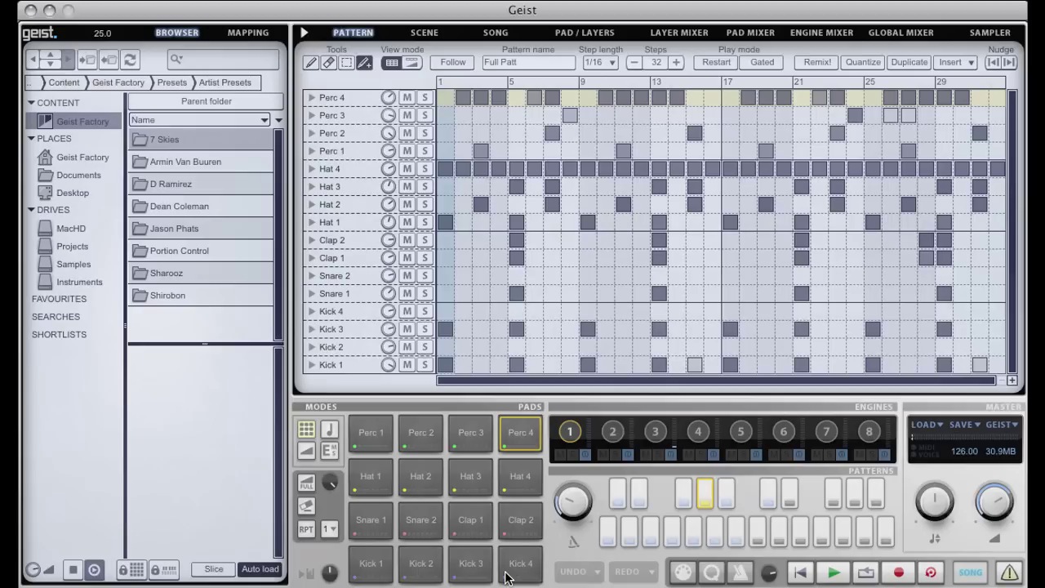
- Audition engine 1's pattern variations, ending on the 32-step 'Pattern 1 (Copy 8)'
click(621, 507)
click(639, 492)
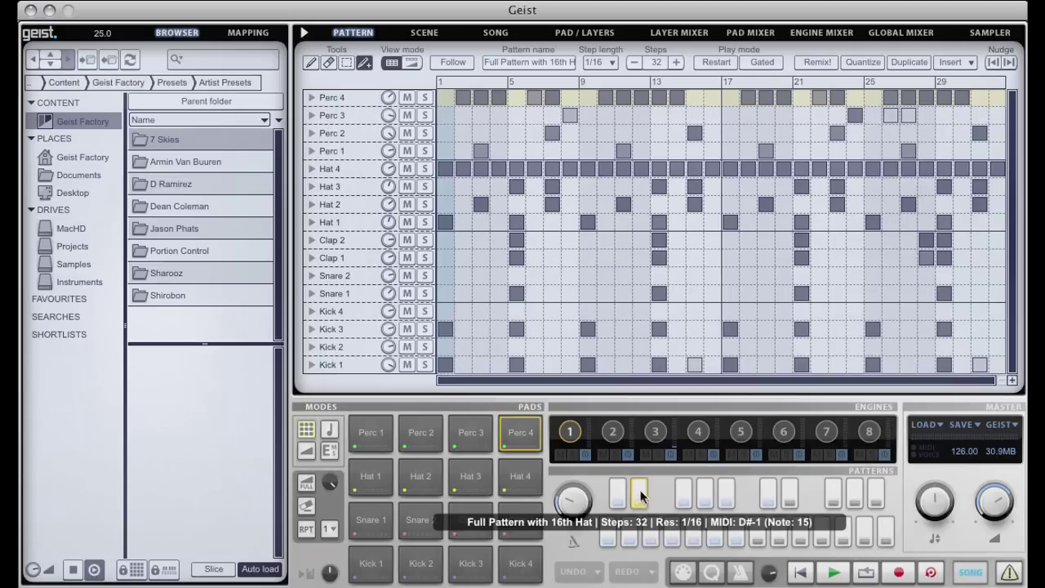
click(651, 532)
click(678, 529)
click(686, 492)
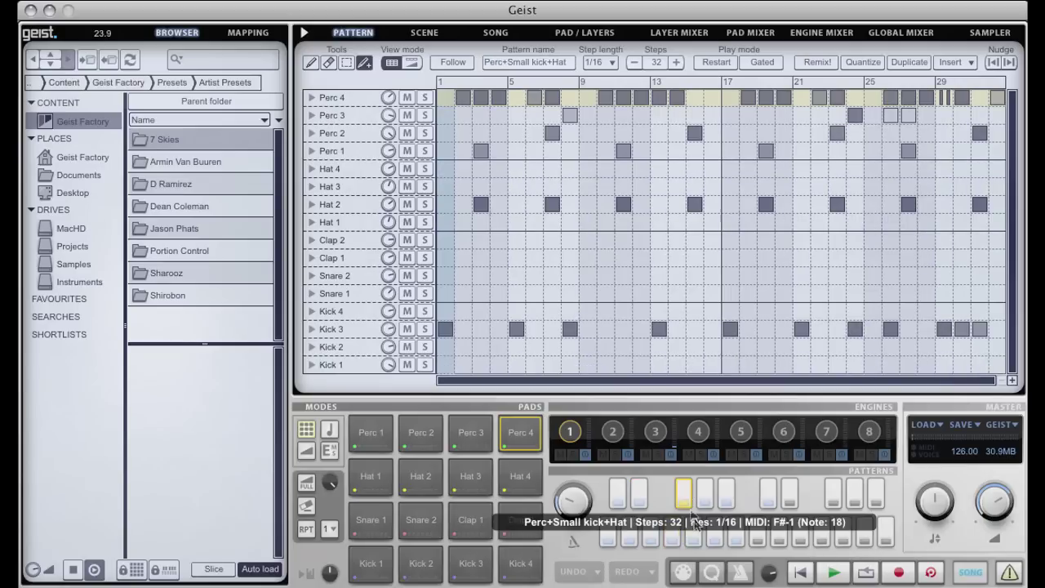
click(698, 528)
click(718, 529)
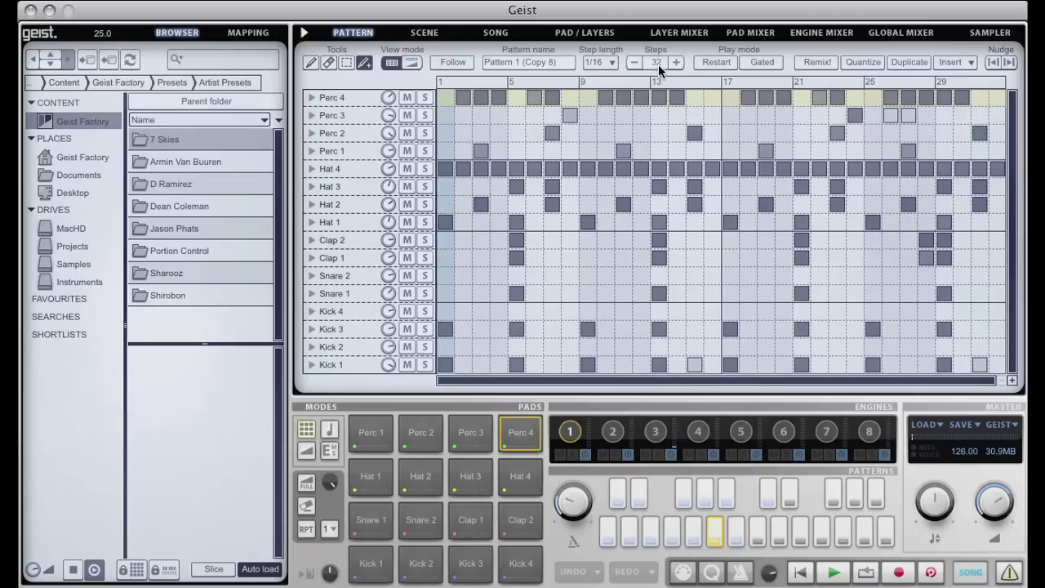
drag(658, 65, 647, 65)
text(1024)
key(Return)
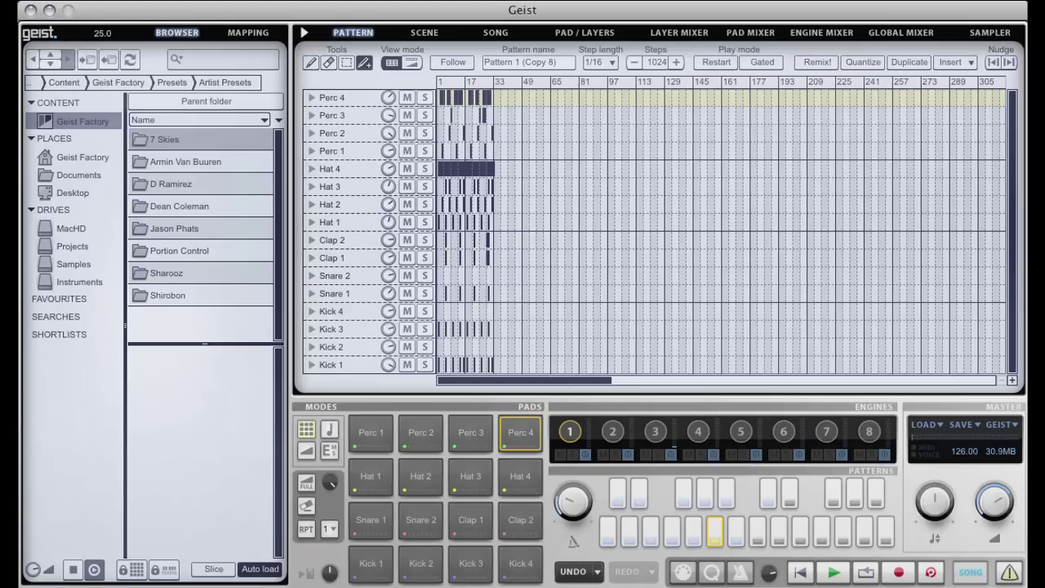
click(1010, 381)
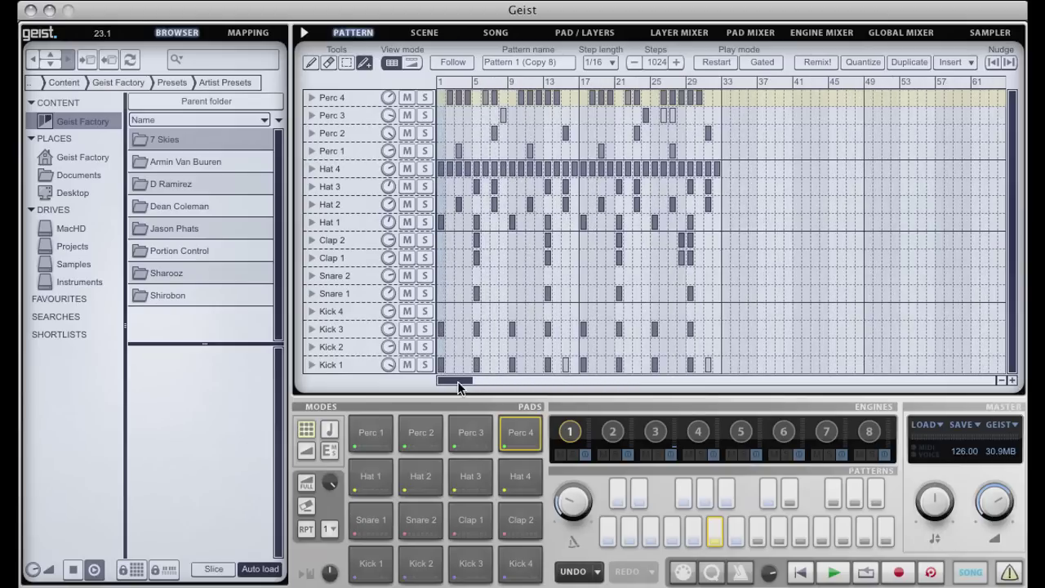
drag(454, 381, 489, 381)
scroll(637, 245, left, 10)
double_click(656, 61)
key(BackSpace)
text(32)
key(Return)
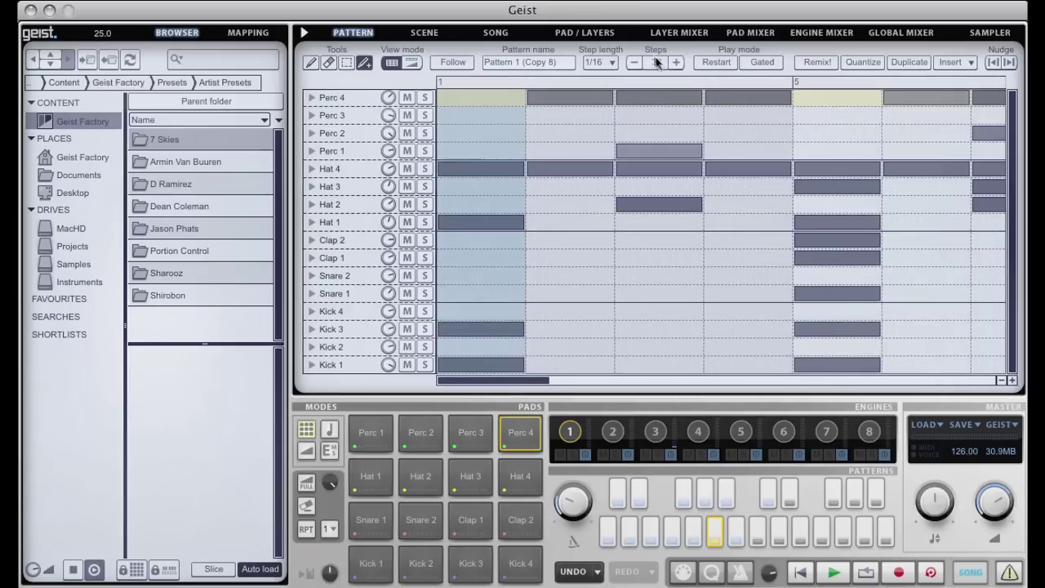
click(999, 380)
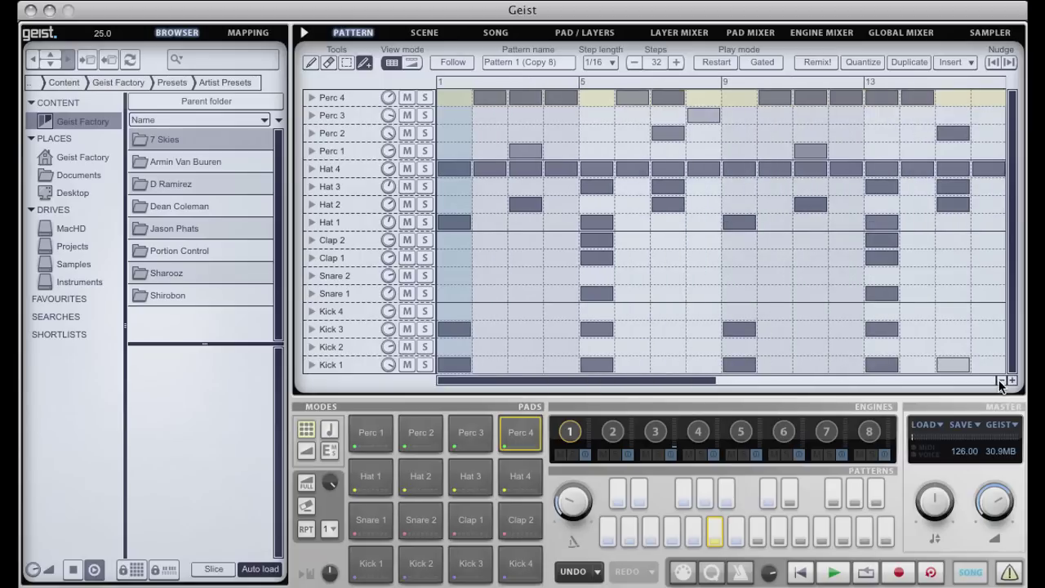
click(999, 380)
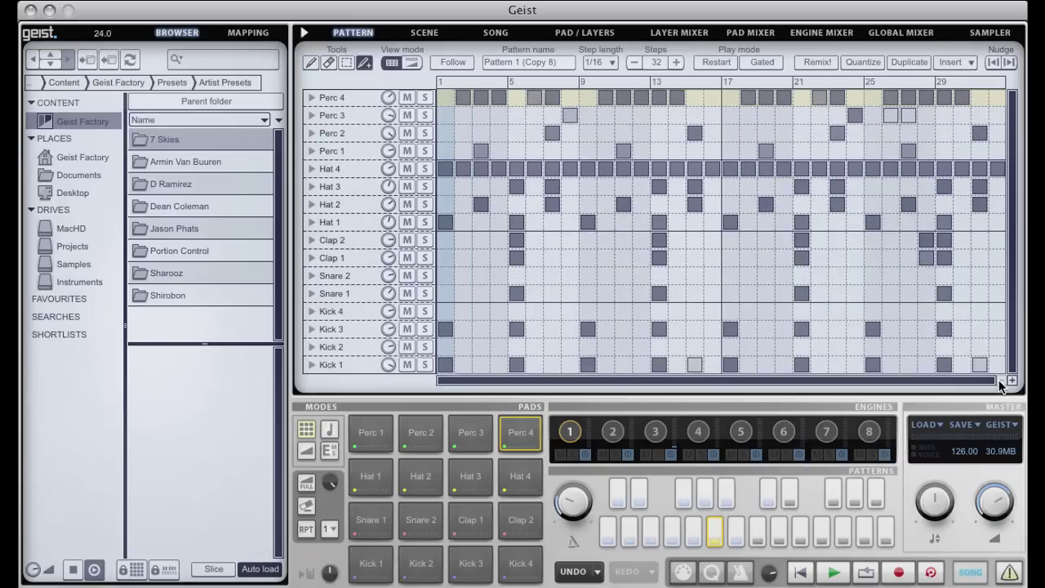
- Insert a sine curve into Hat 2's Pan lane, then switch to the Perc+No Lo Kick pattern
click(307, 205)
click(414, 219)
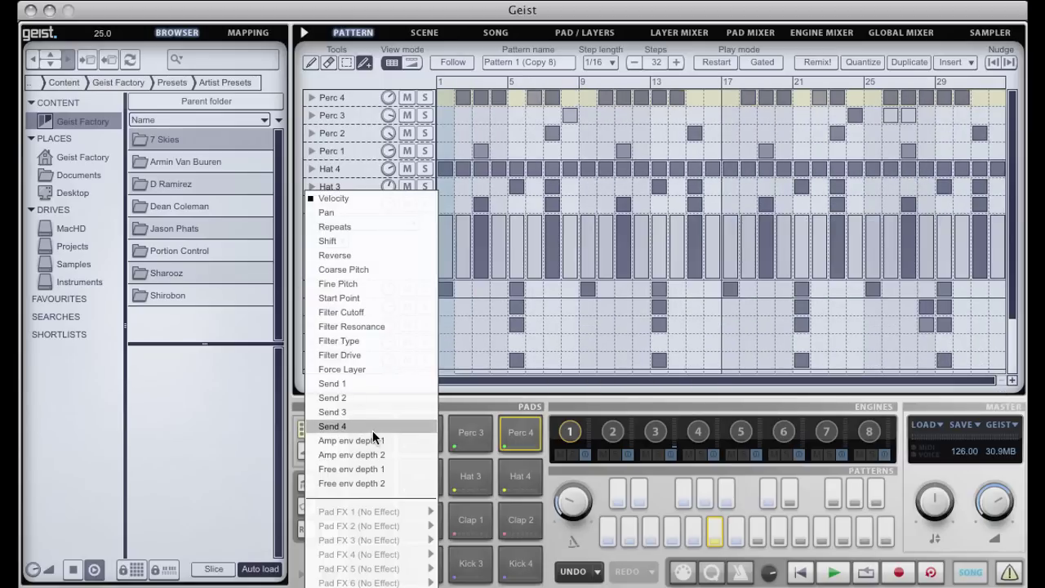
click(404, 211)
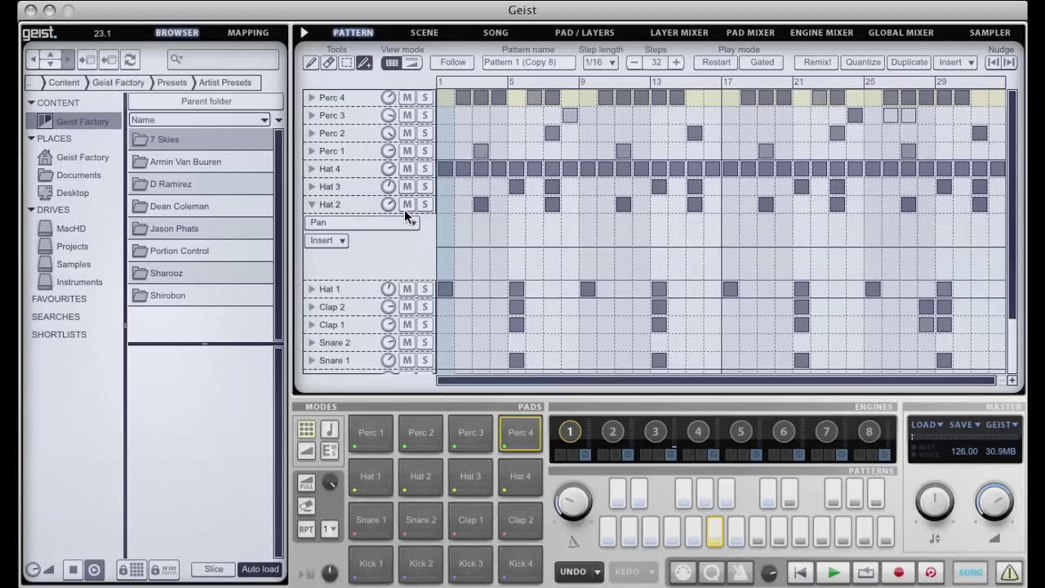
click(344, 240)
click(349, 307)
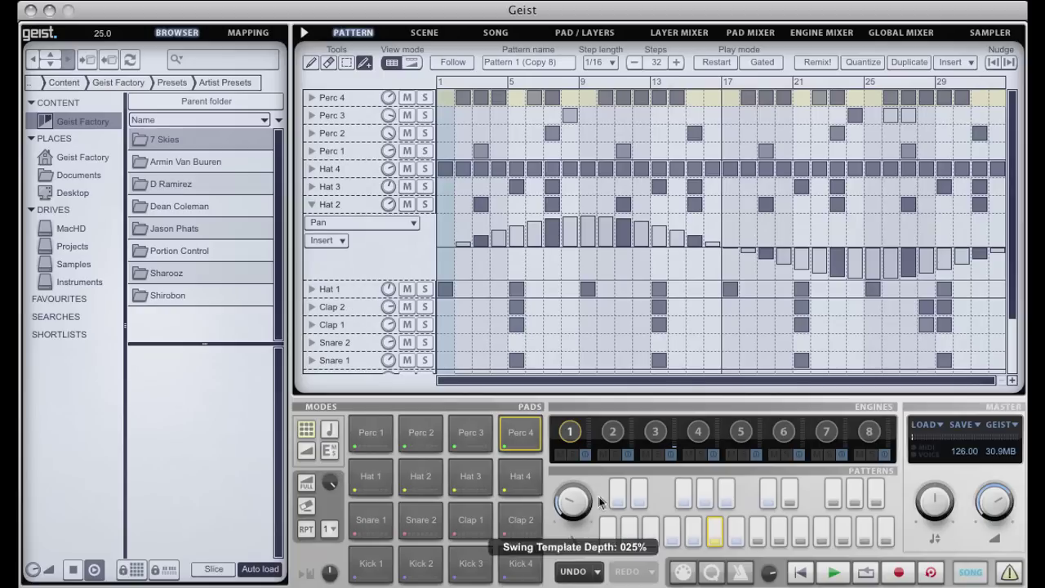
click(696, 533)
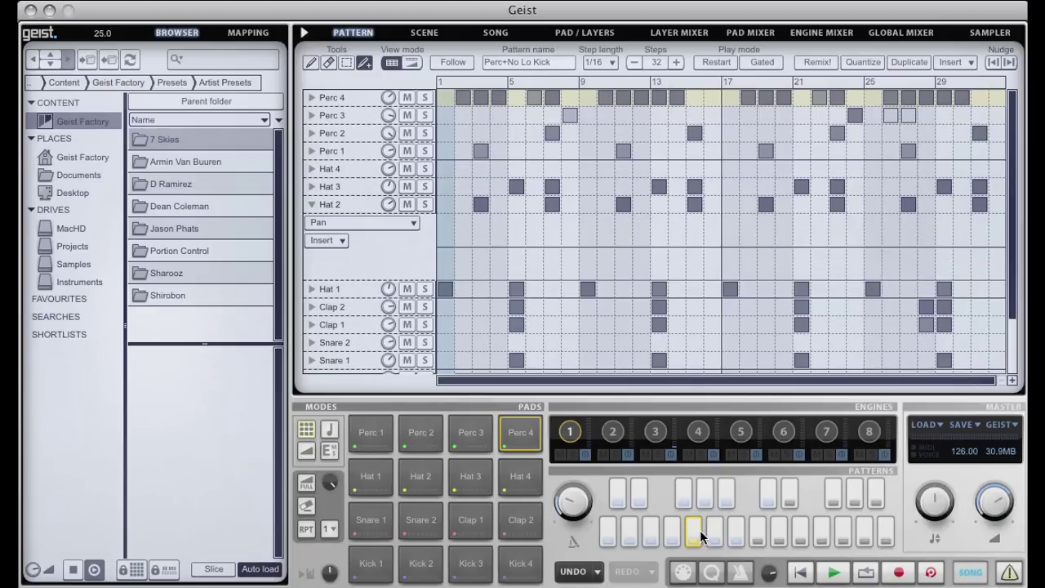
- Collapse Hat 2's pan lane and glance at the Scene and Song pages
click(320, 207)
click(313, 205)
click(425, 32)
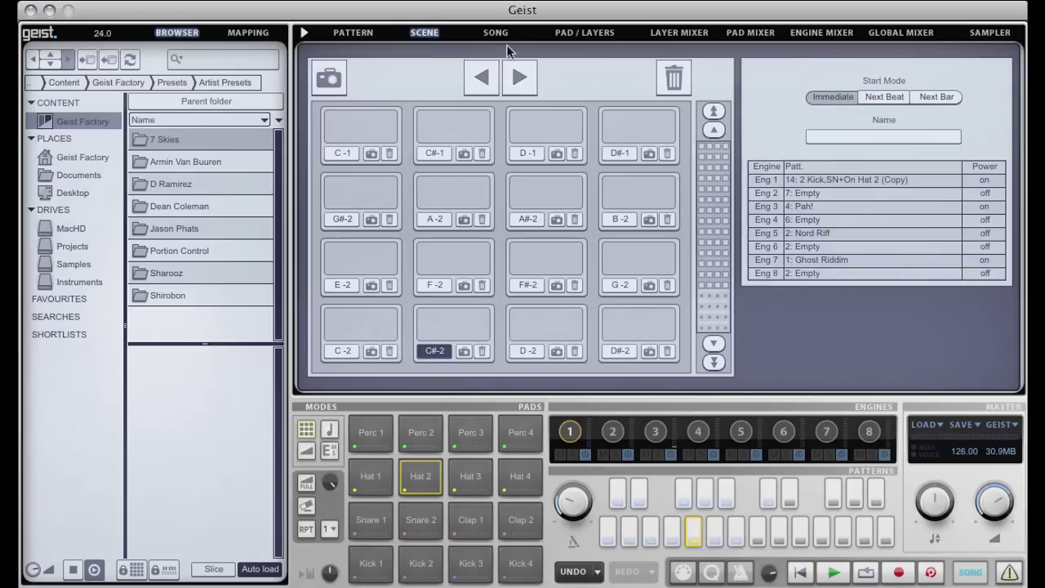
click(500, 33)
- Review Pad/Layers, layer, pad and engine mixers, pattern grid and scenes, ending on the Song timeline
click(583, 33)
click(697, 35)
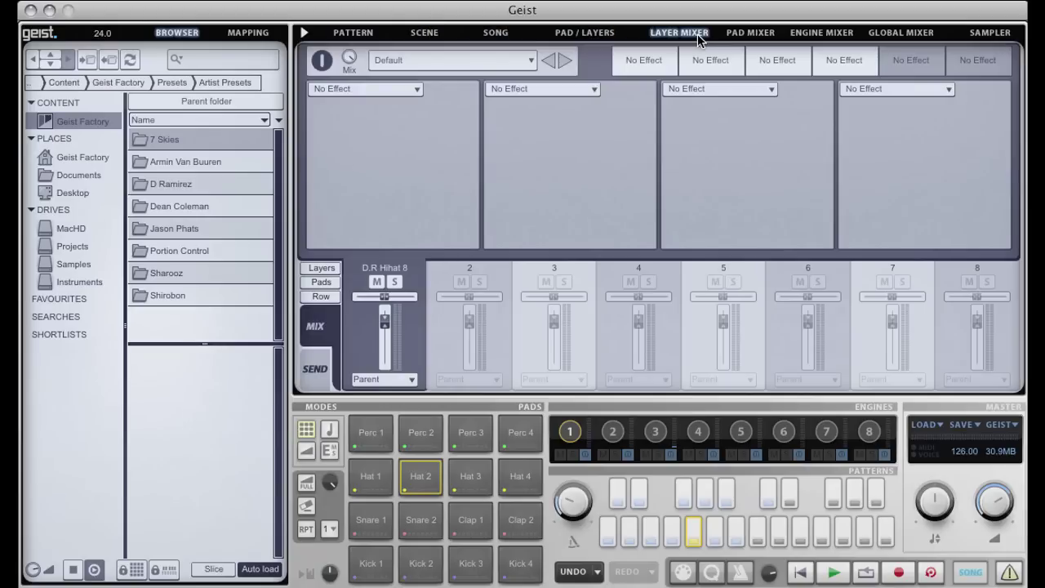
click(746, 32)
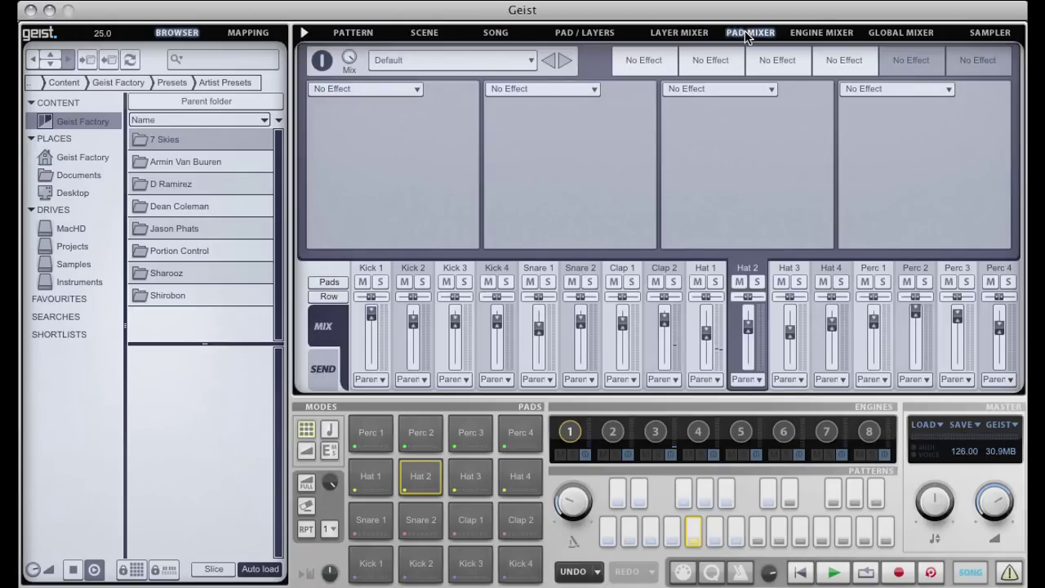
click(841, 37)
click(351, 33)
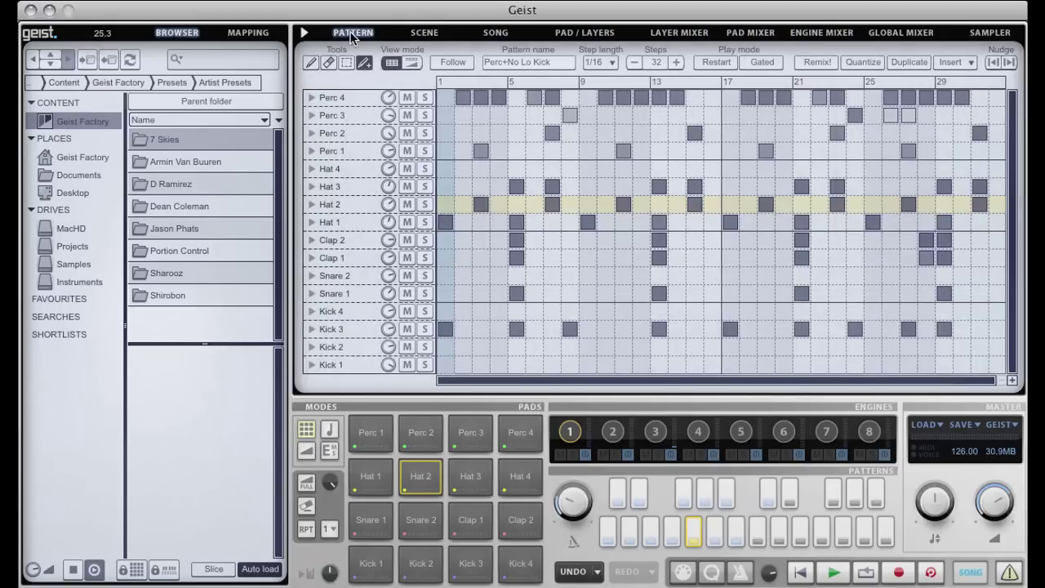
click(434, 32)
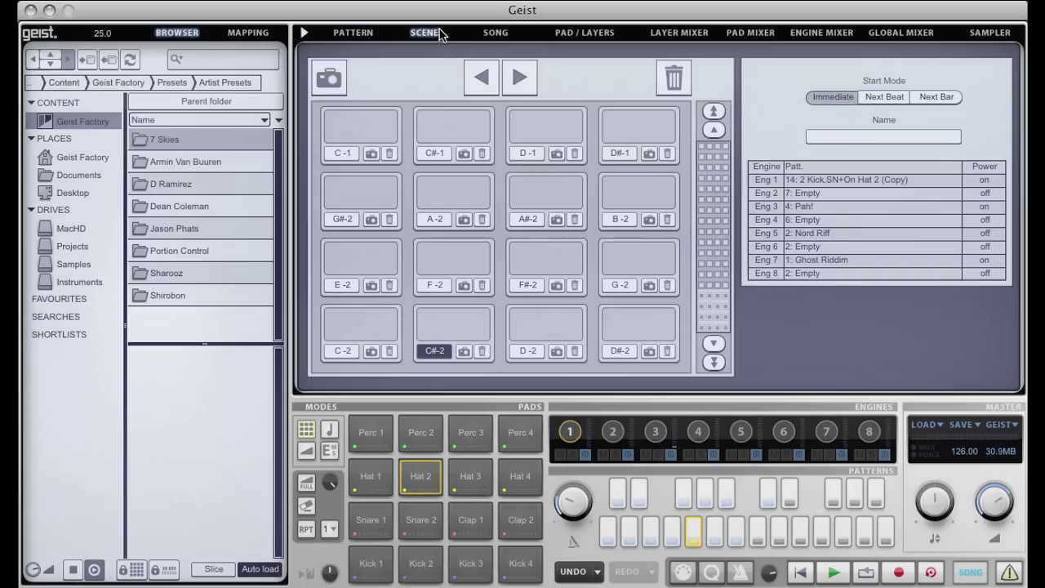
click(501, 34)
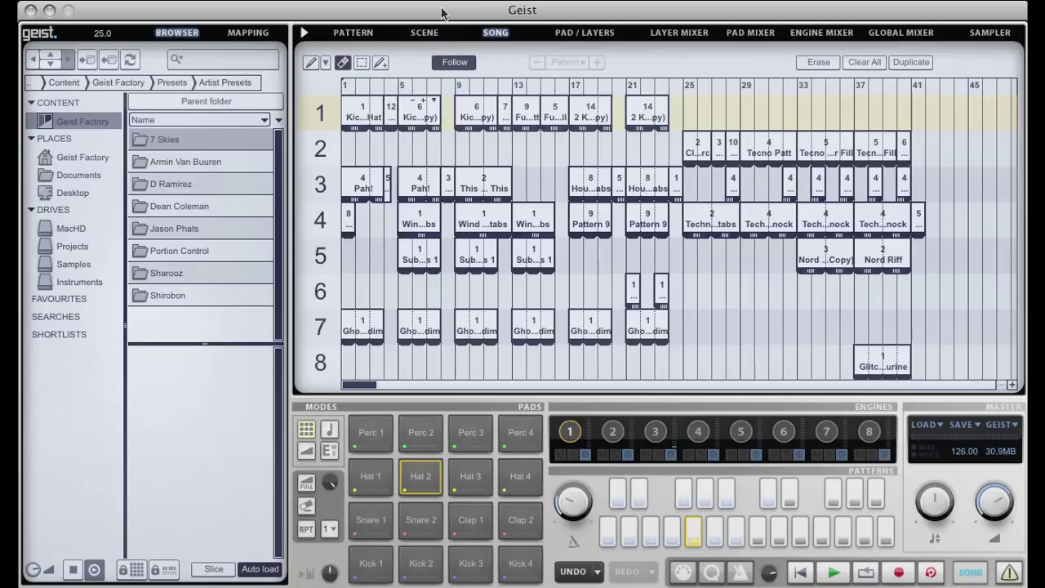
- With song mode off, trigger the D-2, F#-2, G-2, D-2 and F-2 scenes
click(425, 32)
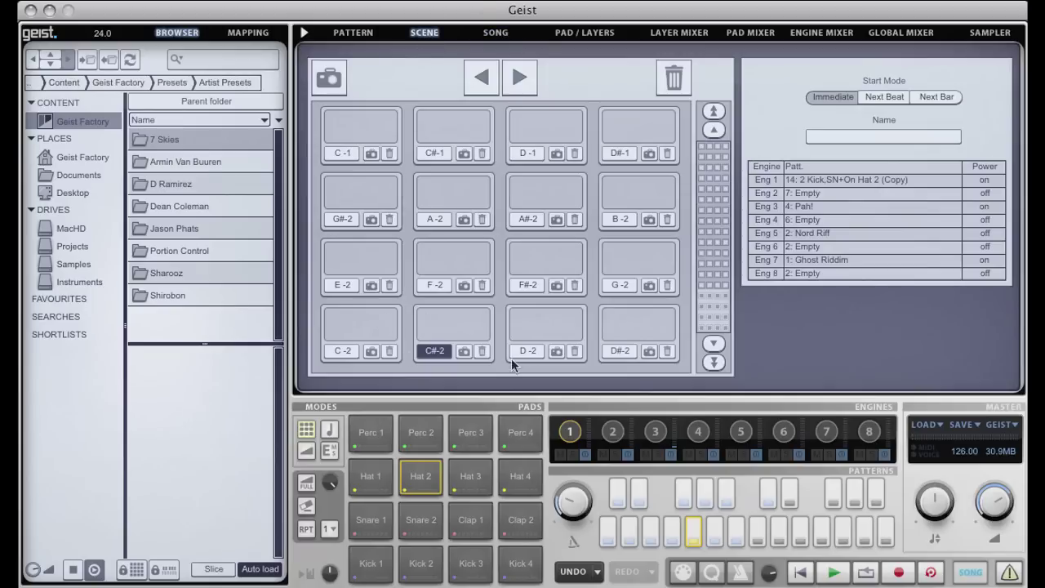
click(552, 338)
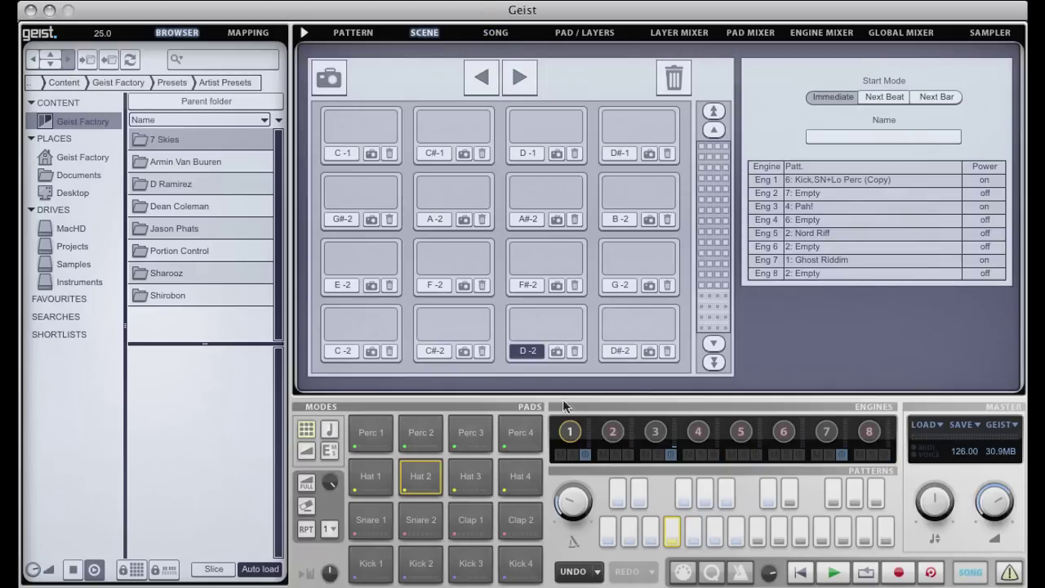
click(971, 572)
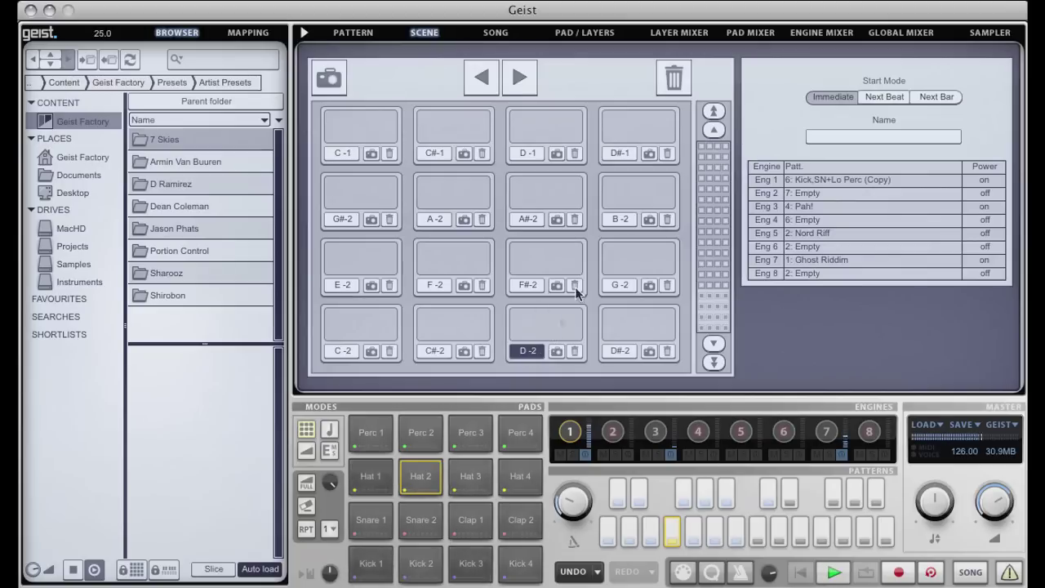
click(547, 263)
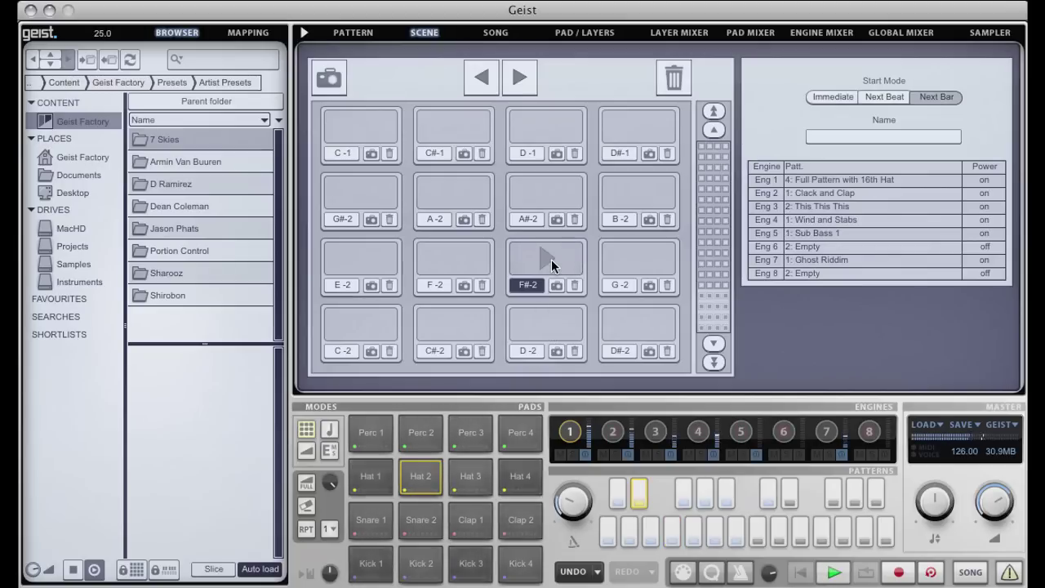
click(634, 263)
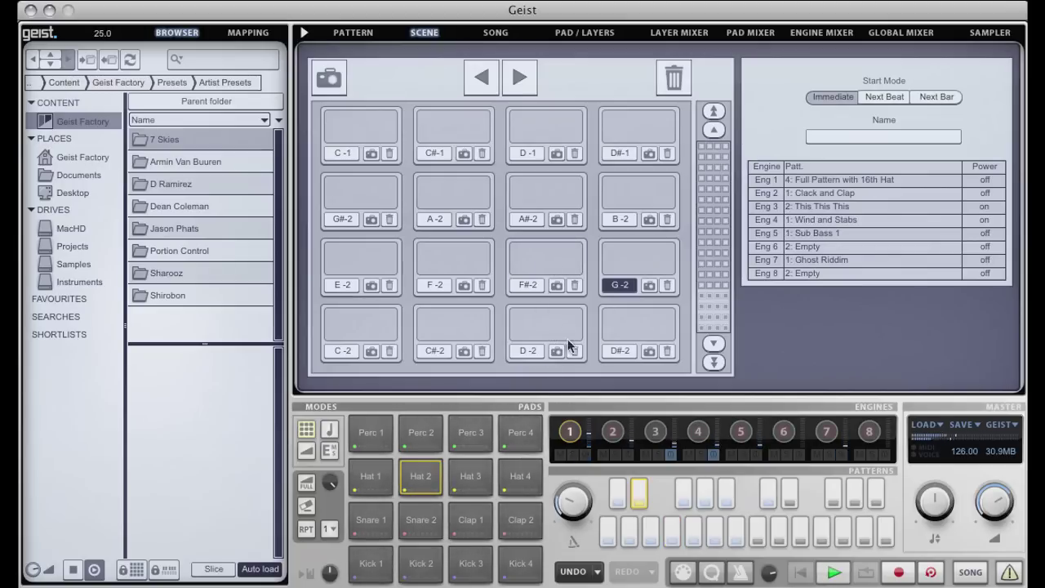
click(545, 323)
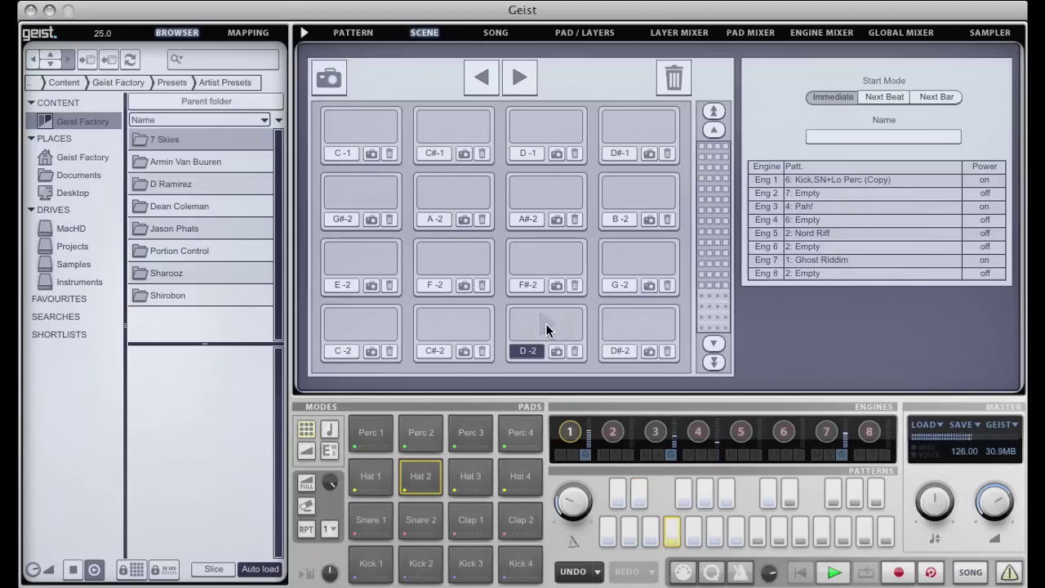
click(448, 266)
- Name the G#-2 scene 'Vocal'
click(364, 201)
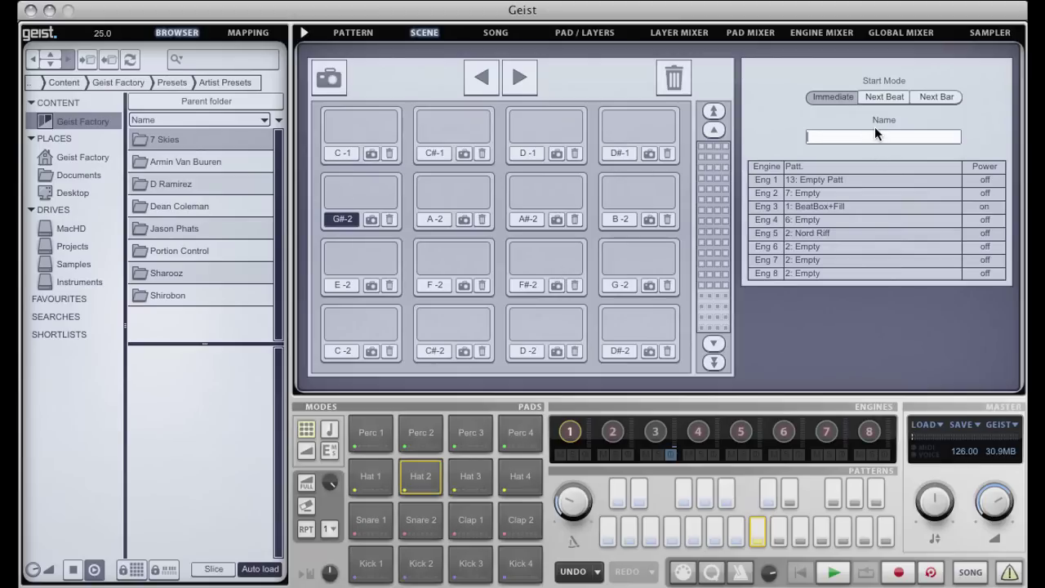
text(Vocal)
key(Return)
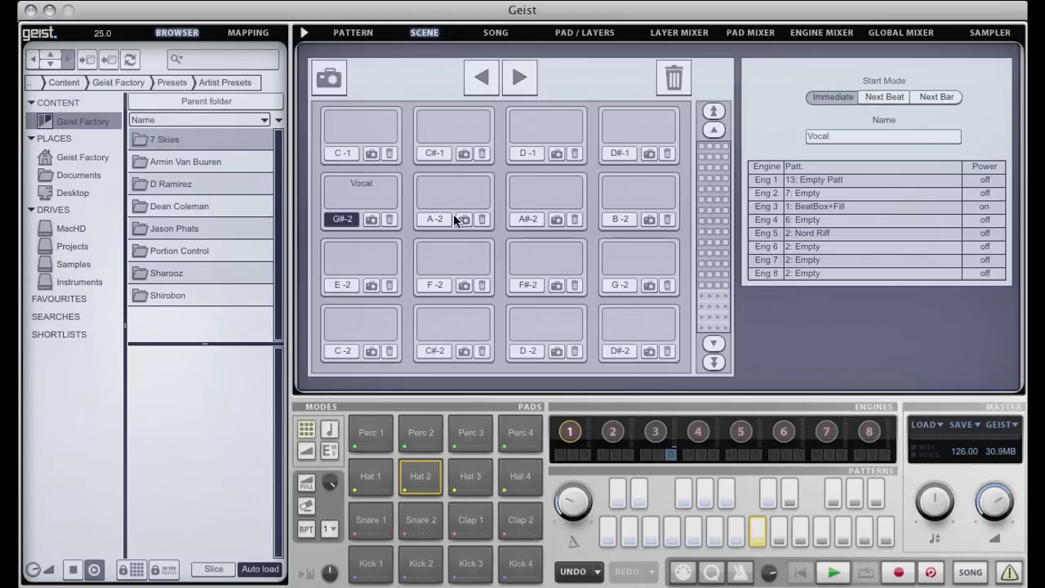
- Activate song mode from the Song page, visit the Scene pads, and return to the arrangement
click(483, 35)
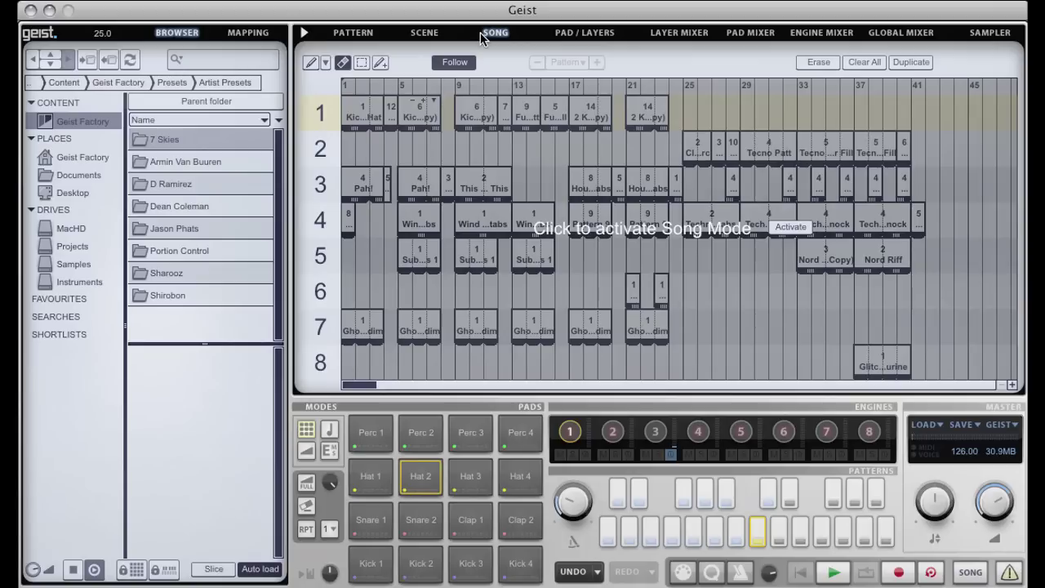
click(796, 228)
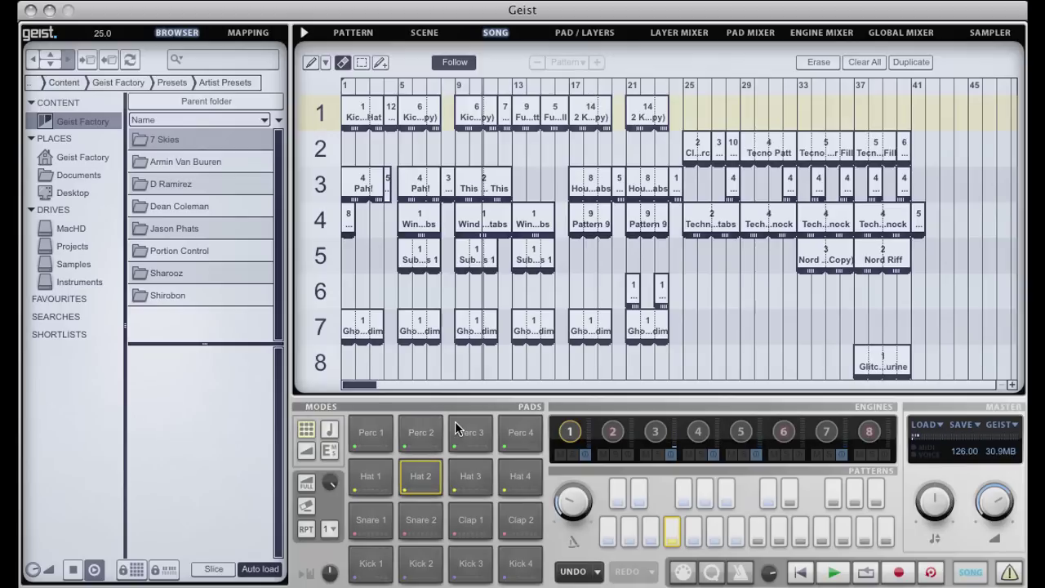
click(425, 32)
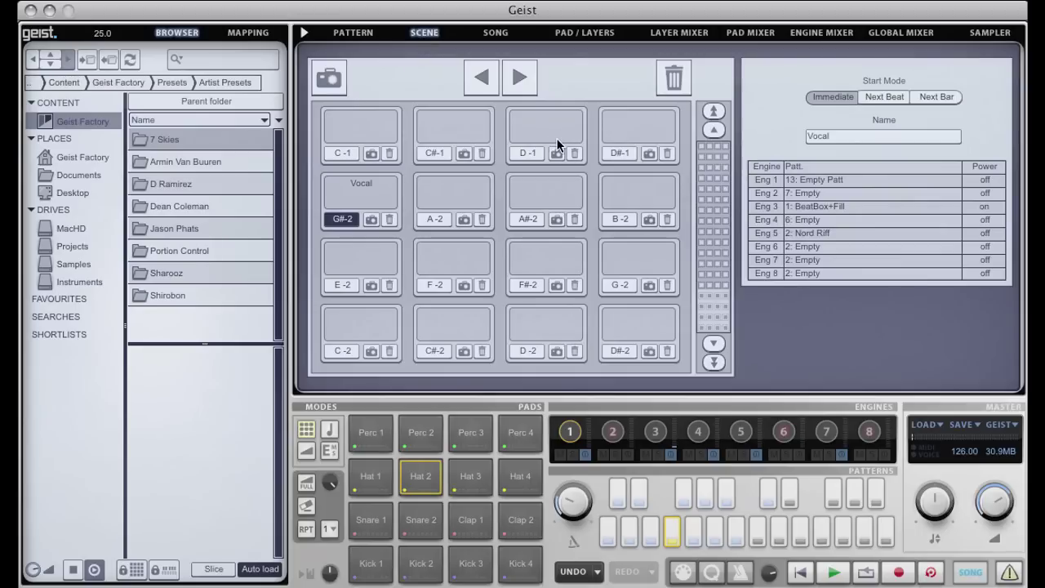
click(492, 34)
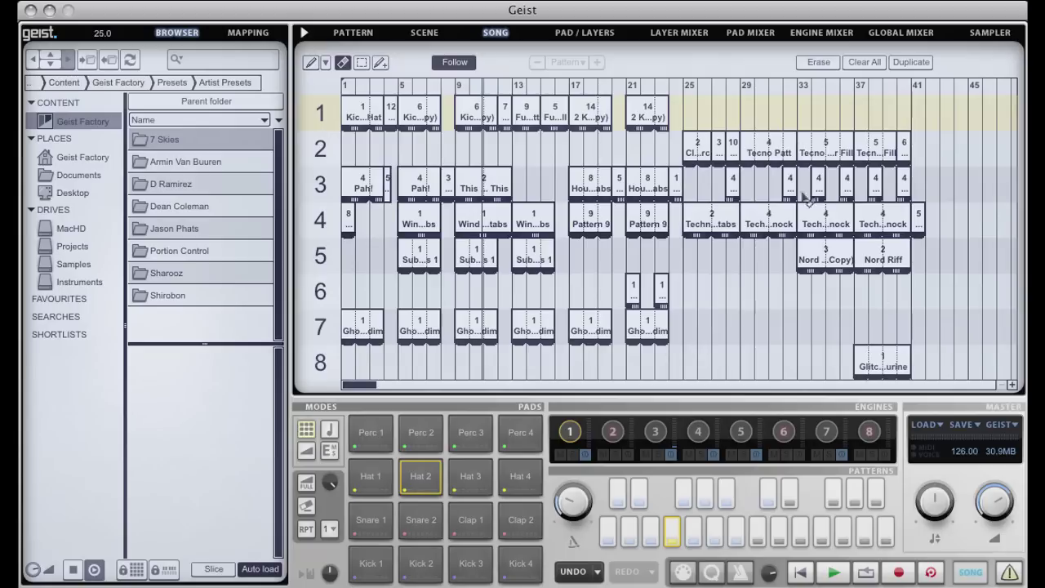
- Show Hat 2's D.R Hihat 8 layer in Pad/Layers, solo engine 1, and switch song mode off
click(593, 34)
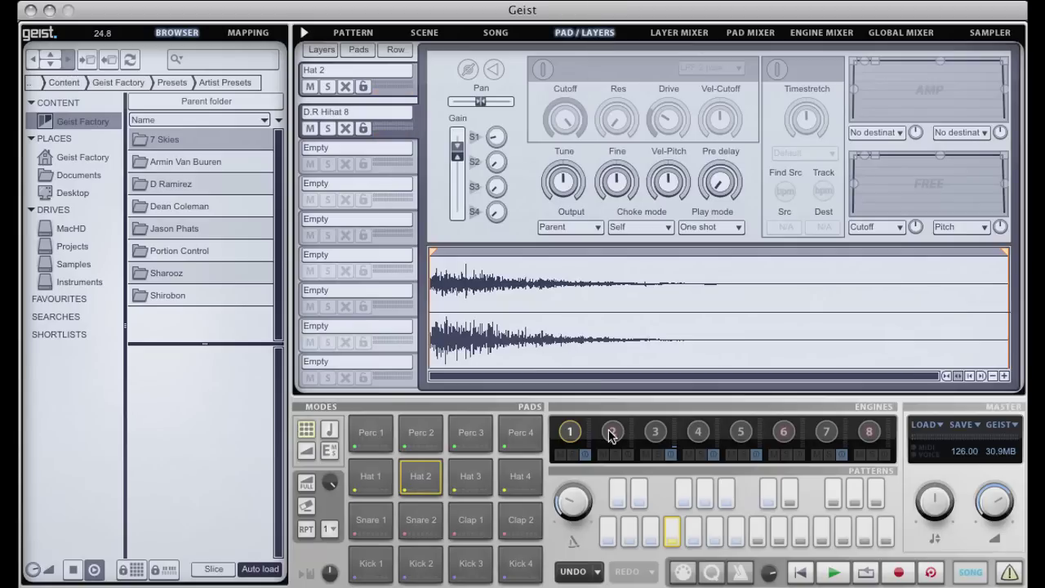
click(573, 456)
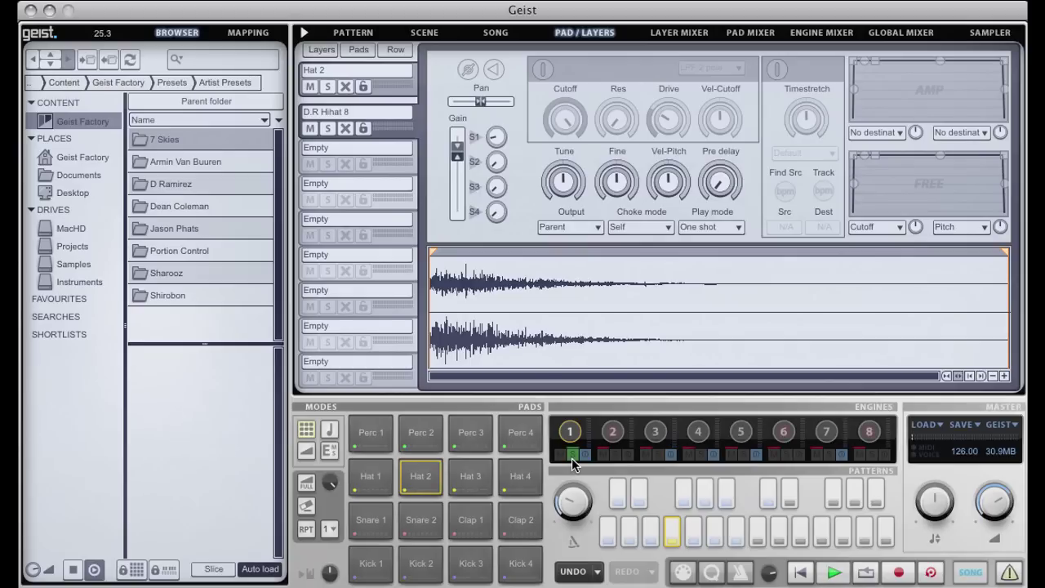
click(970, 572)
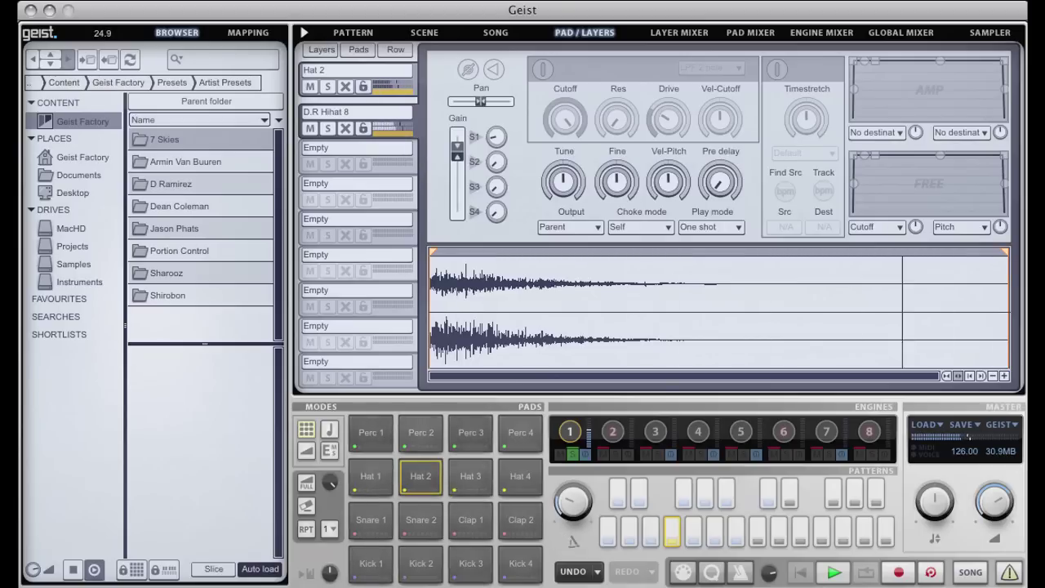
- On Snare 1, enable the layer filter with drive about 37% and resonance 67%
click(376, 527)
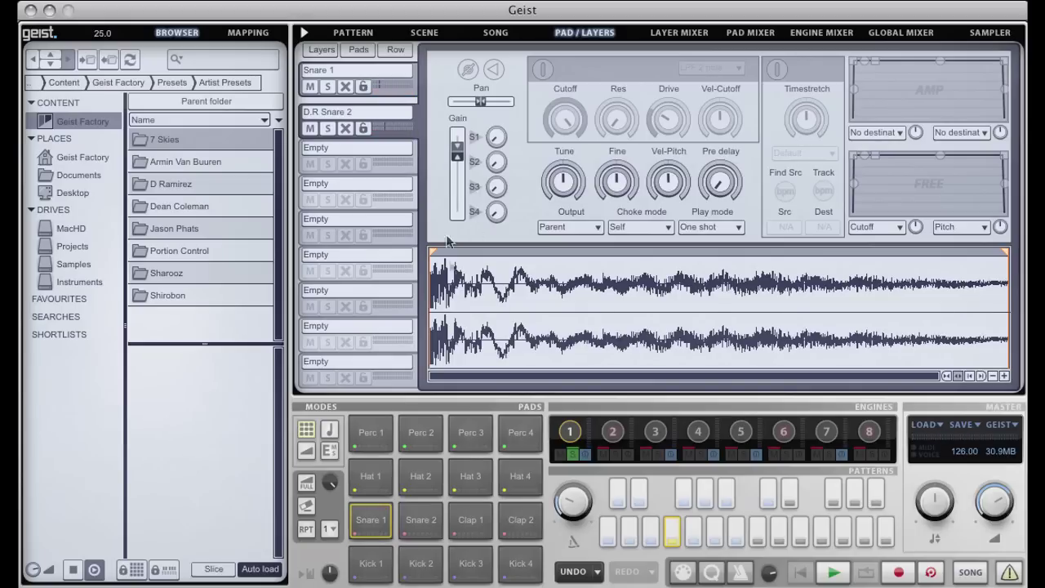
mouse_move(1003, 249)
mouse_down()
mouse_move(724, 284)
mouse_move(1007, 273)
mouse_up()
mouse_move(432, 252)
mouse_down()
mouse_move(482, 269)
mouse_move(404, 268)
mouse_up()
click(543, 70)
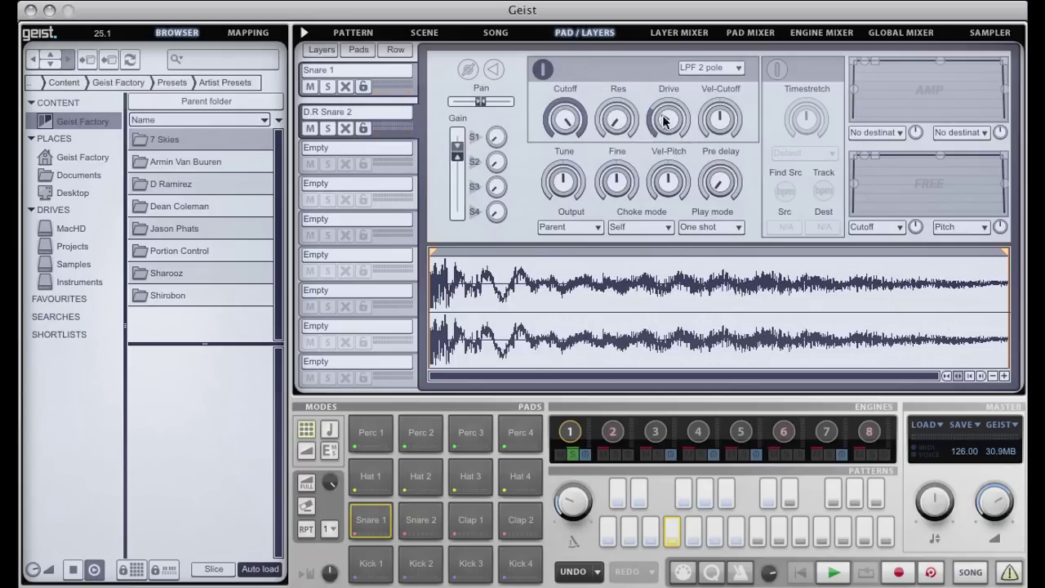
drag(667, 119, 670, 89)
drag(627, 116, 613, 55)
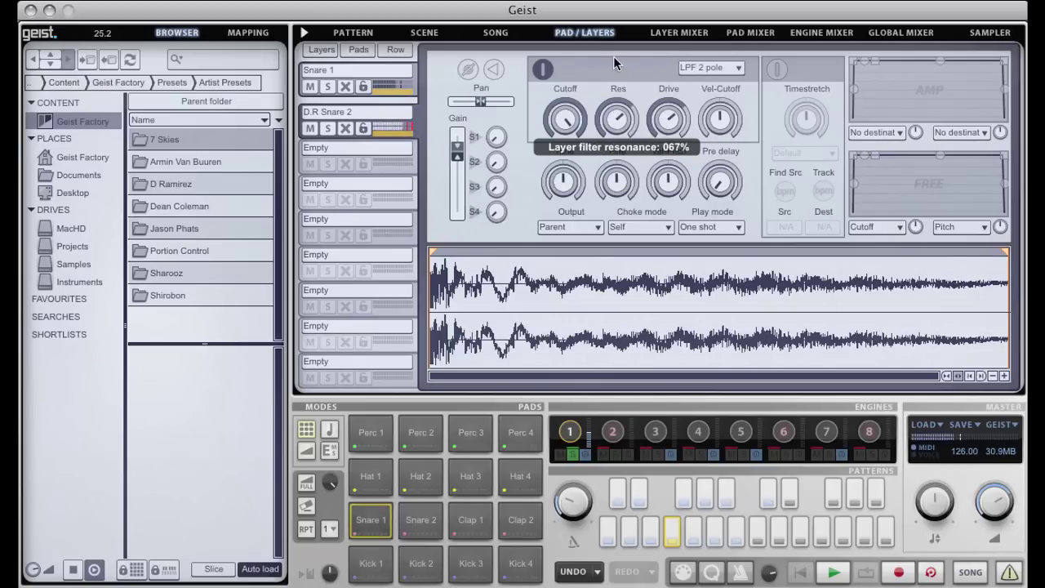
mouse_move(563, 131)
mouse_down()
mouse_move(566, 186)
mouse_move(557, 116)
mouse_up()
- Switch the filter to BPF 2 pole, with velocity-to-cutoff +64% and cutoff about 2002 Hz
click(726, 66)
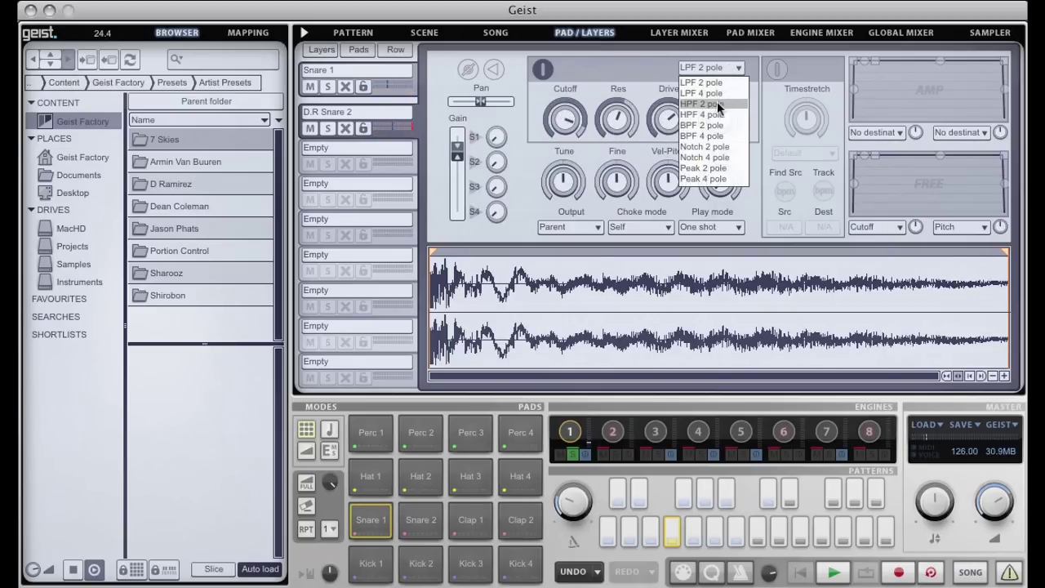
click(723, 90)
drag(557, 134, 572, 172)
click(712, 65)
click(725, 132)
mouse_move(567, 130)
mouse_down()
mouse_move(569, 97)
mouse_move(560, 144)
mouse_move(565, 135)
mouse_up()
drag(720, 121, 725, 95)
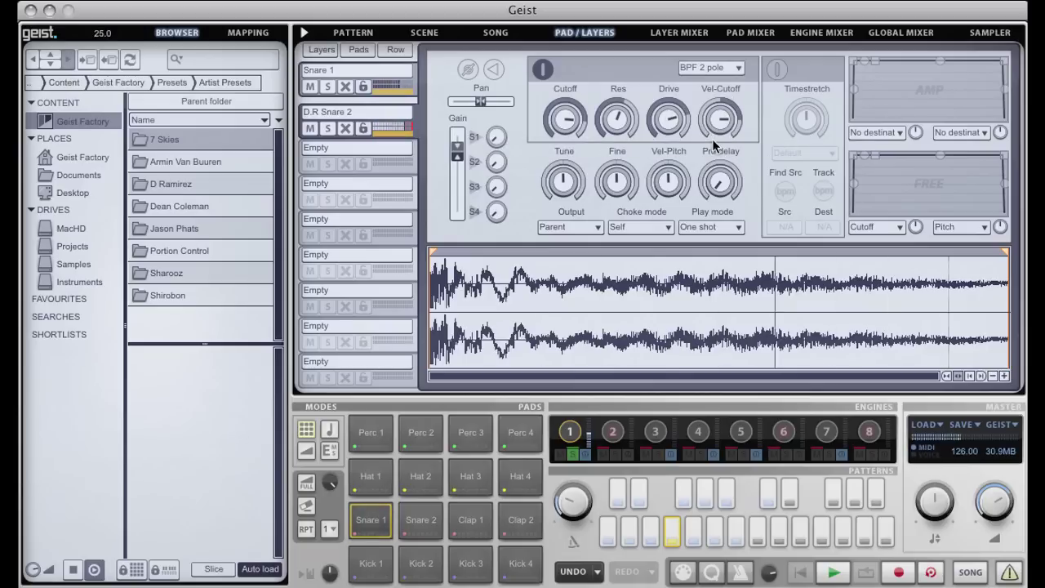
drag(564, 118, 578, 170)
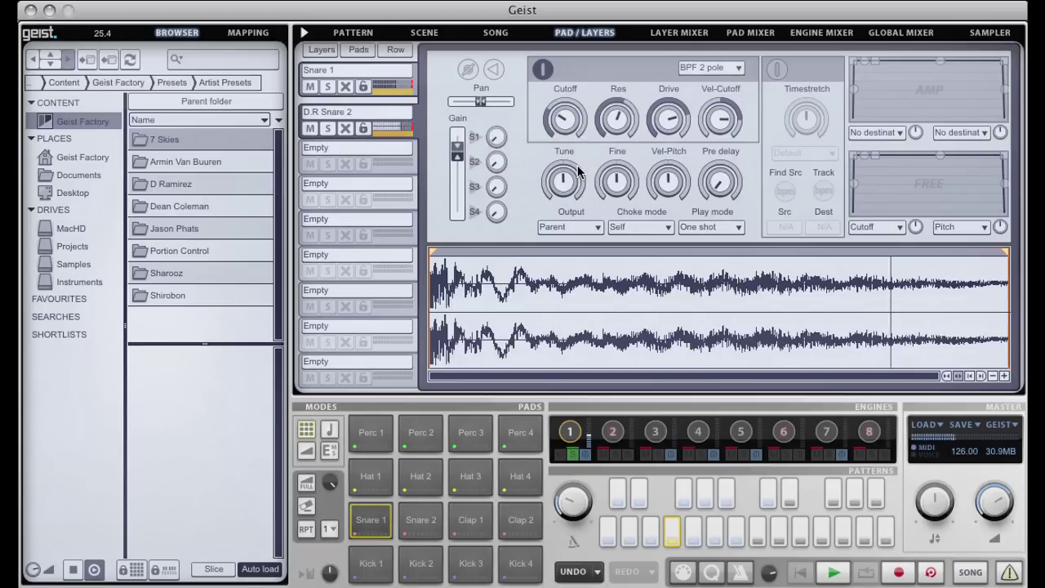
- Turn Snare 1's layer filter off and briefly toggle timestretching on and off
click(543, 69)
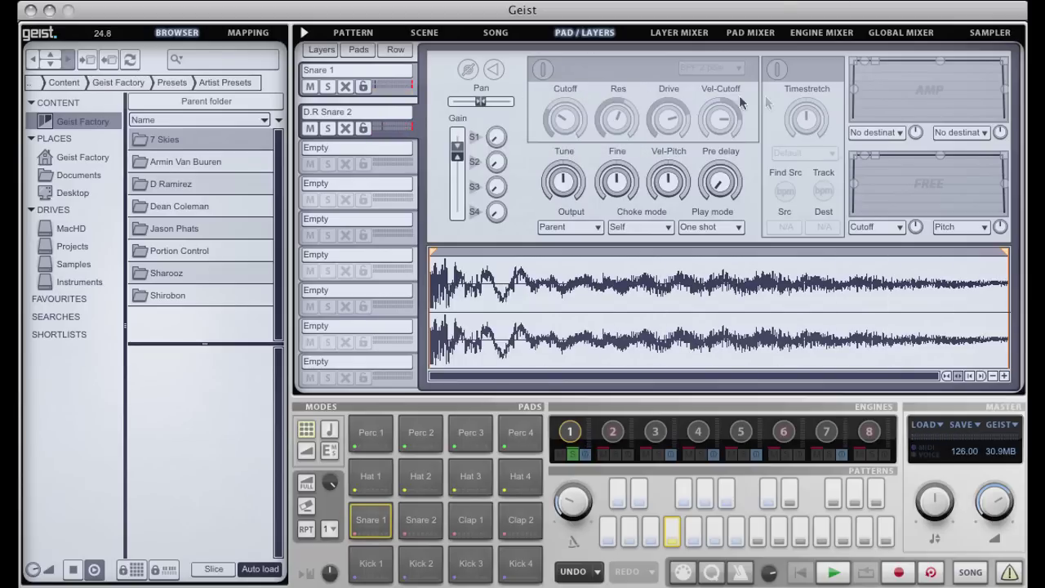
click(776, 70)
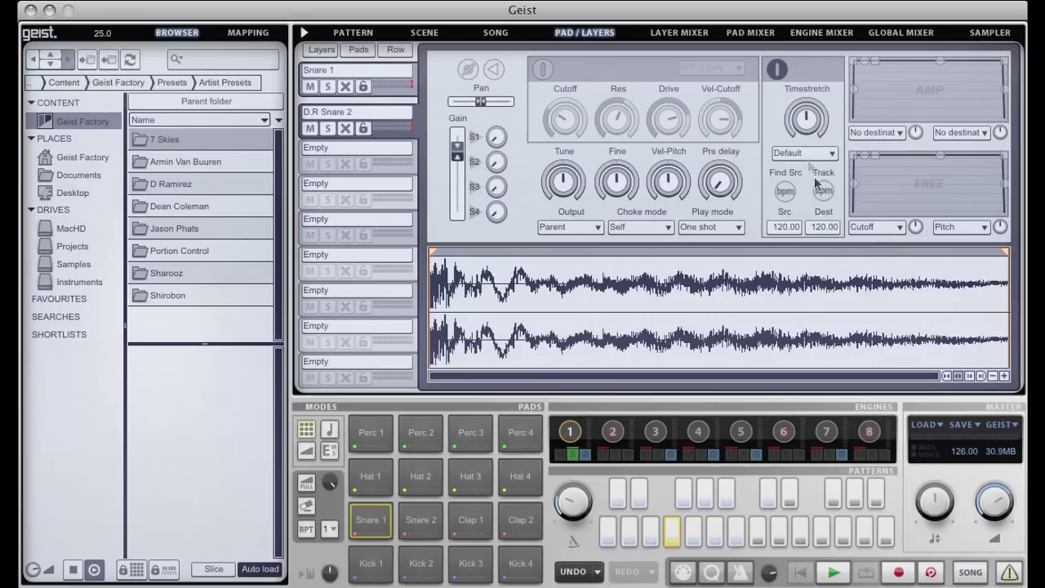
mouse_move(823, 118)
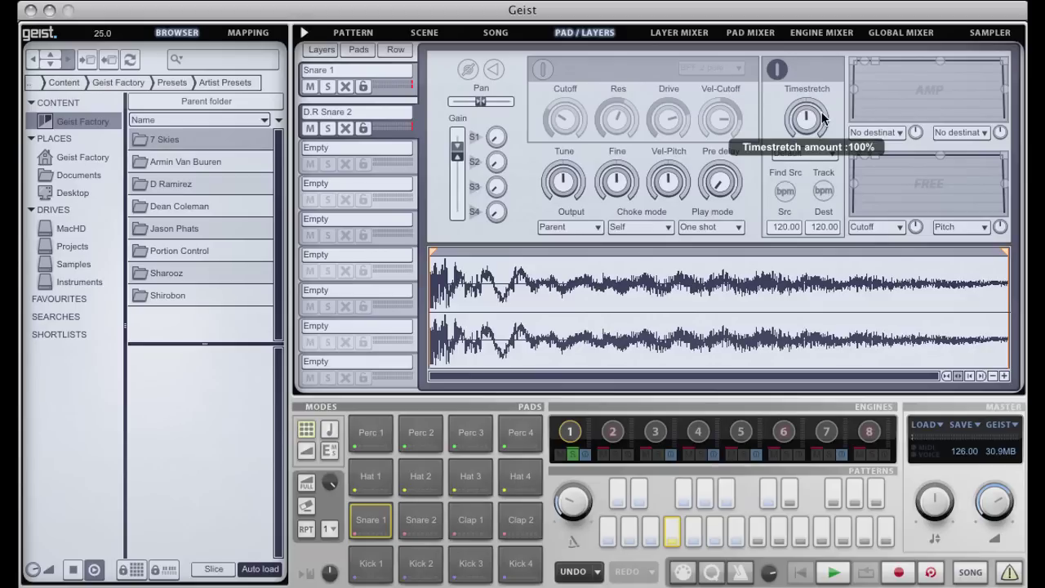
click(779, 71)
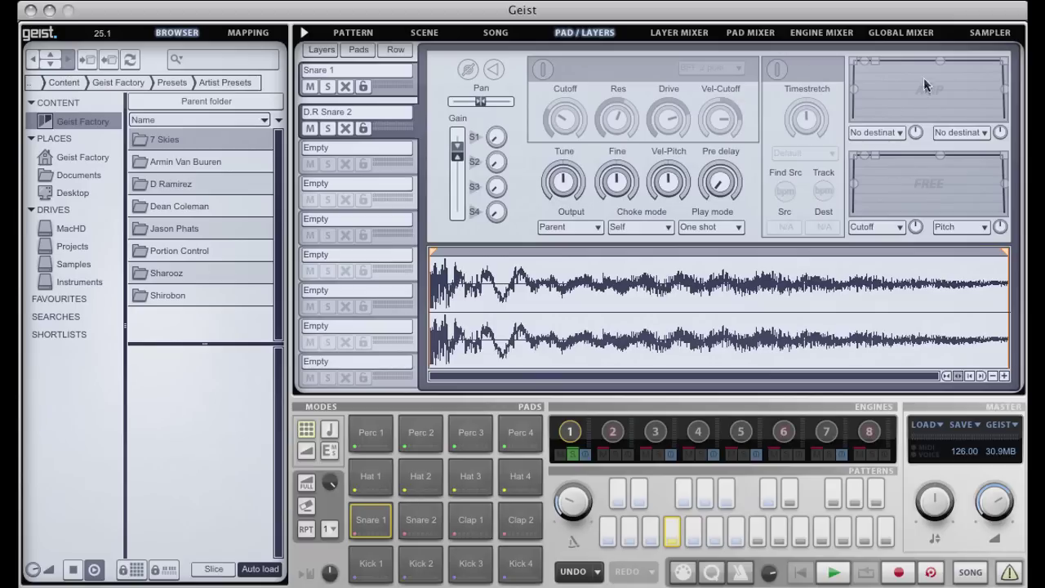
- Step through Snare 1's layer slots and D.R Snare 2, then open an empty slot with no audio
click(402, 169)
click(406, 129)
click(404, 164)
click(409, 197)
click(412, 231)
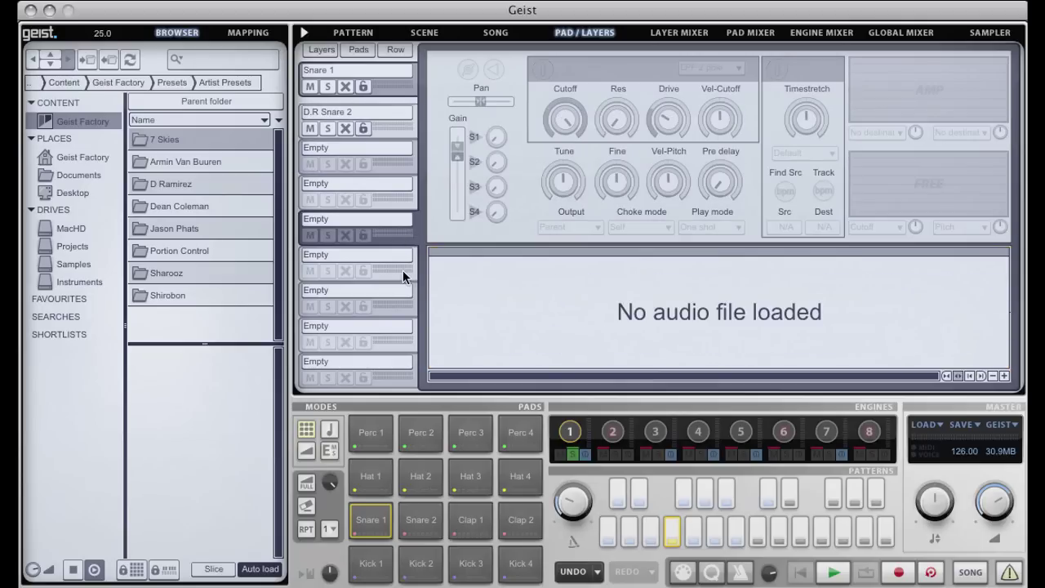
click(402, 272)
click(402, 299)
click(405, 328)
click(407, 378)
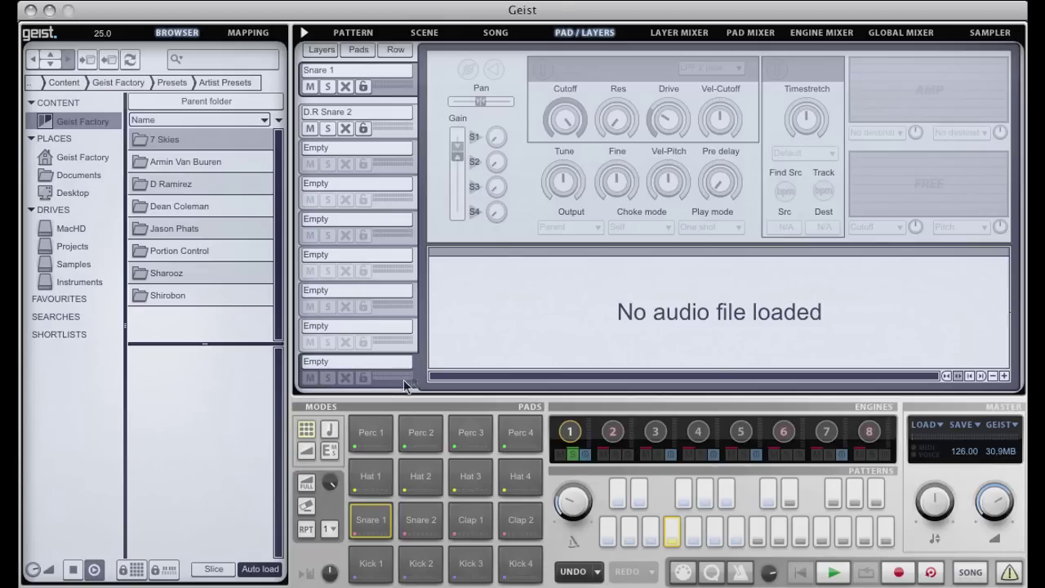
click(403, 129)
click(405, 80)
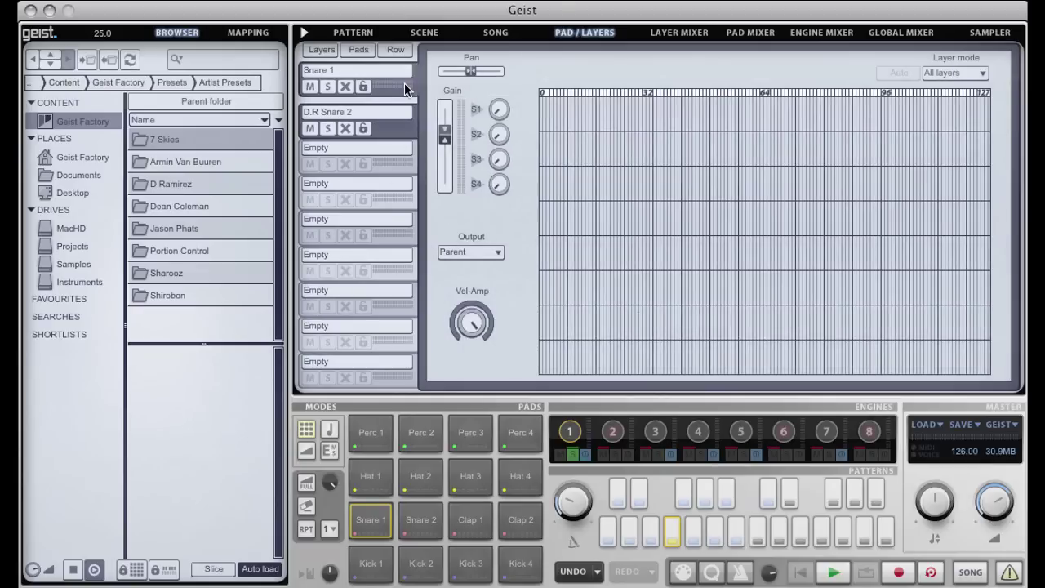
click(398, 184)
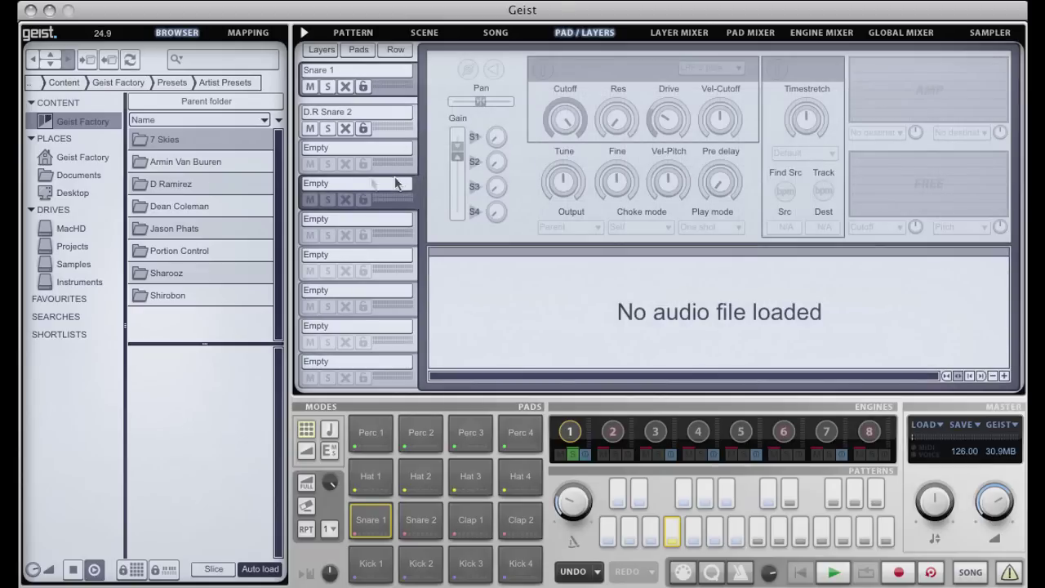
- Browse to Geist Factory > Hits > Snare > 808 & 909 in the Browser
click(92, 122)
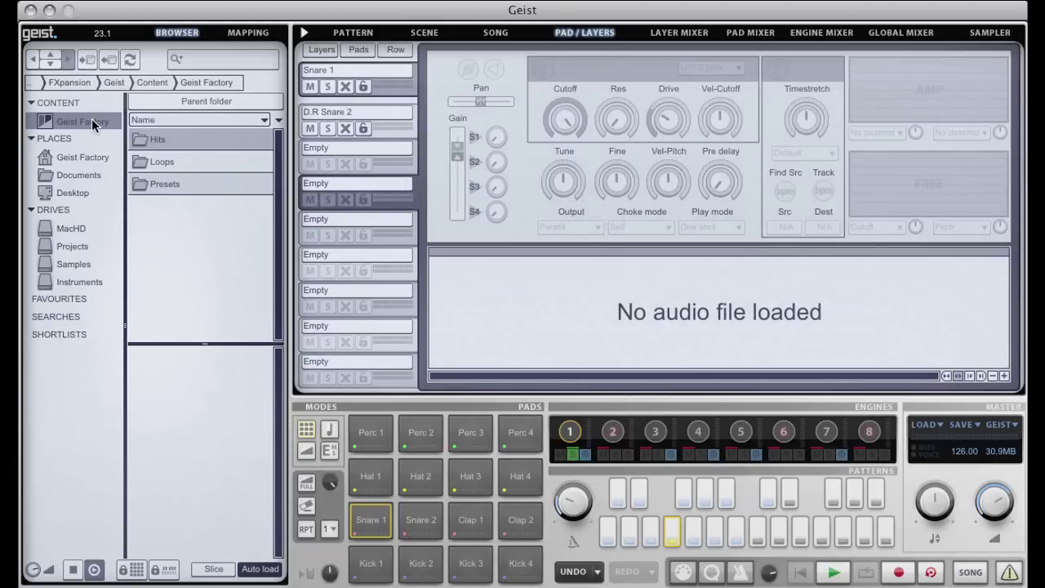
double_click(153, 141)
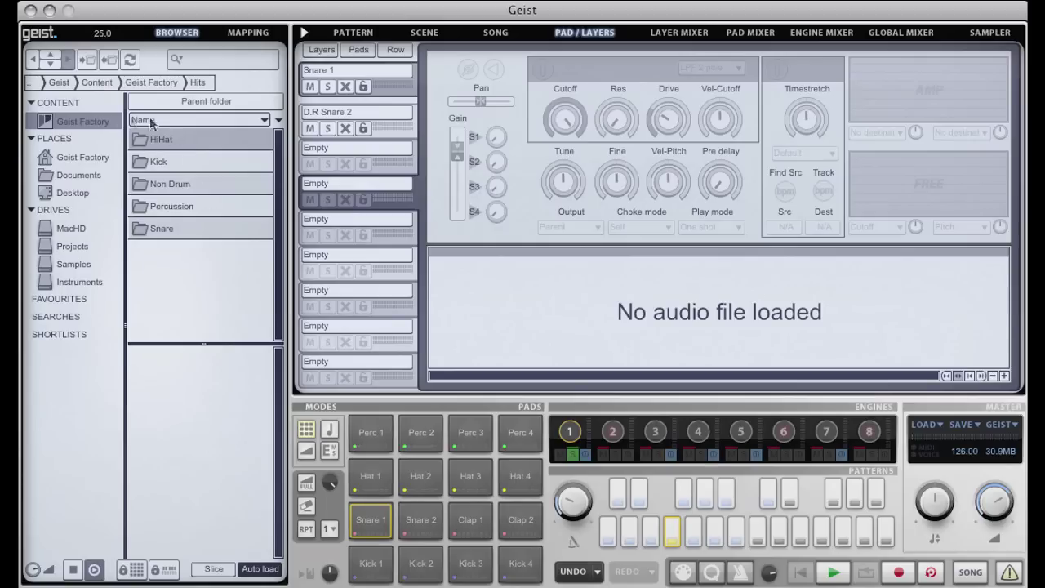
double_click(161, 229)
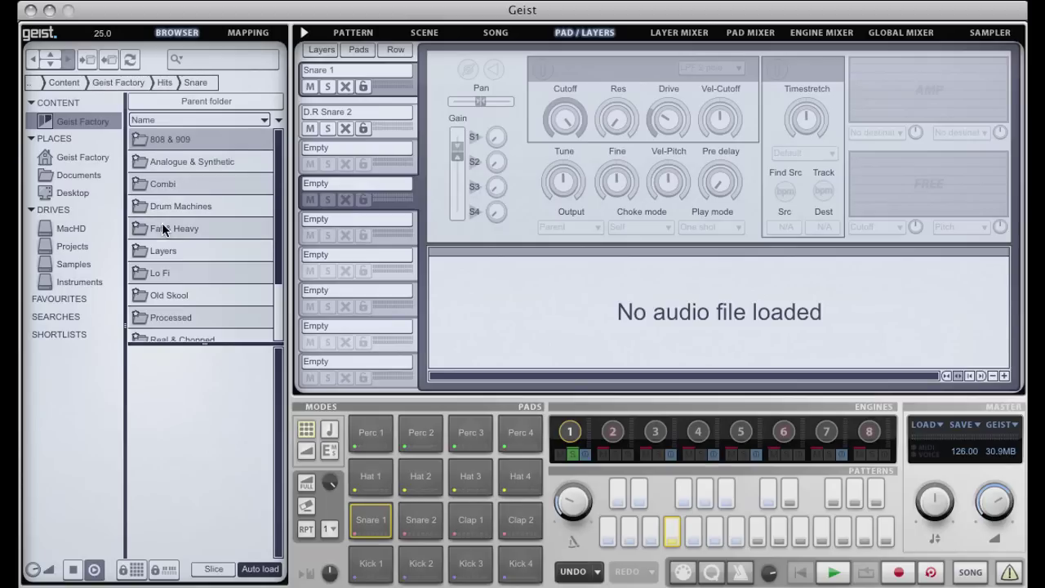
double_click(166, 140)
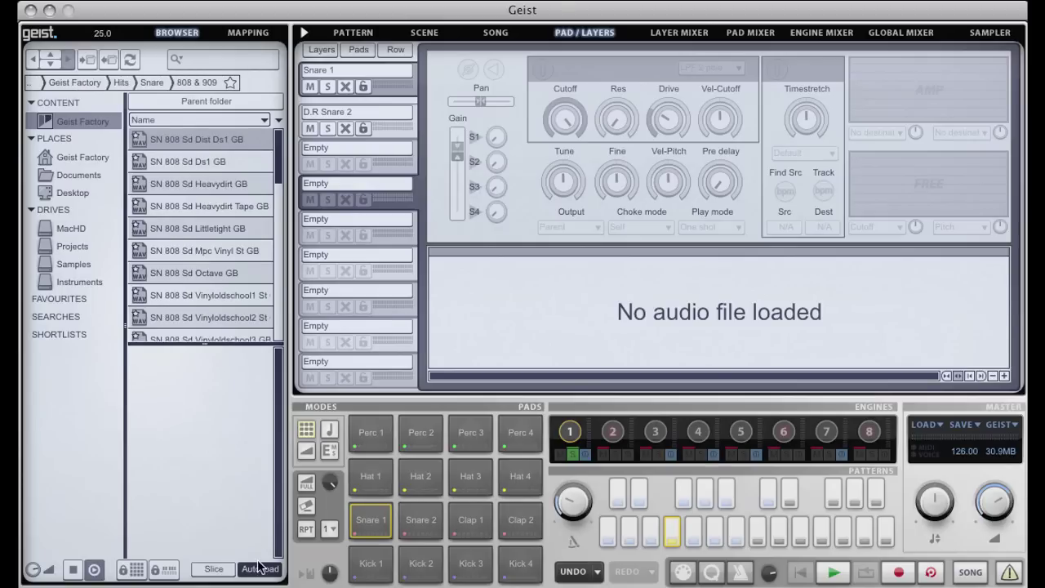
- Audition 808 snares and load SN 808 Sd Heavydirt Tape GB into the third layer
click(225, 276)
click(211, 232)
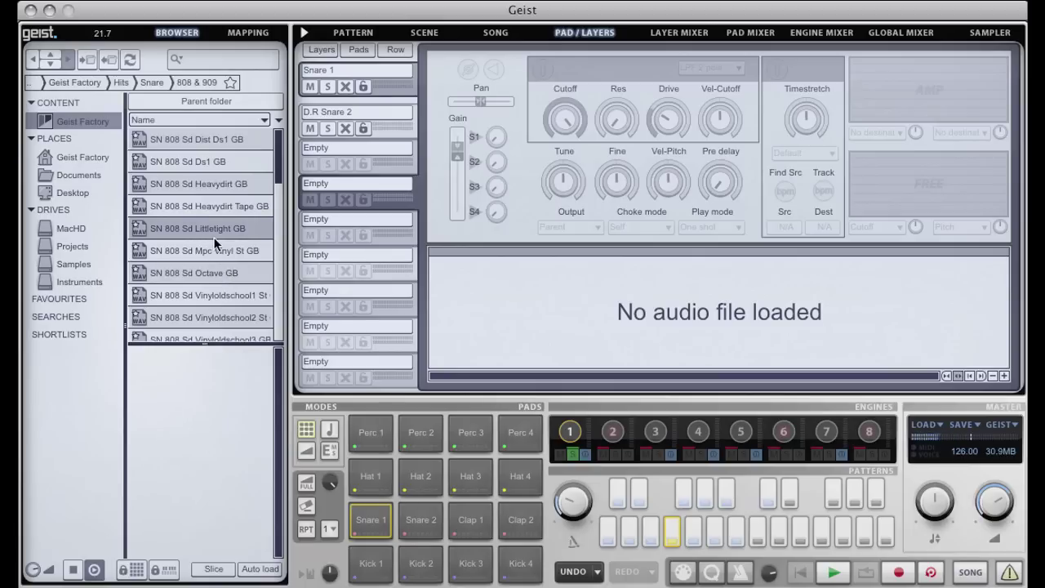
click(206, 252)
click(201, 312)
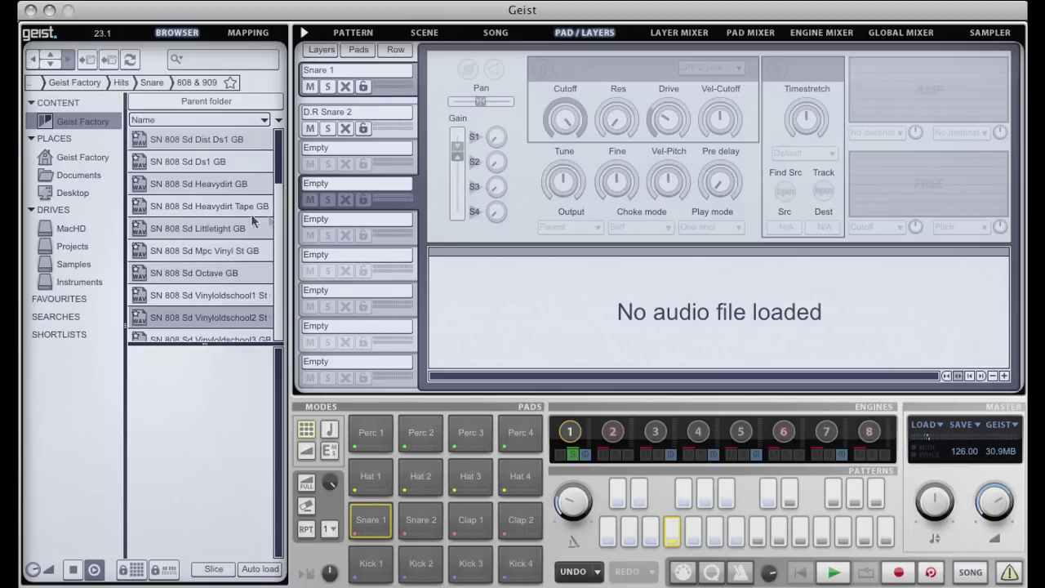
drag(249, 214, 362, 160)
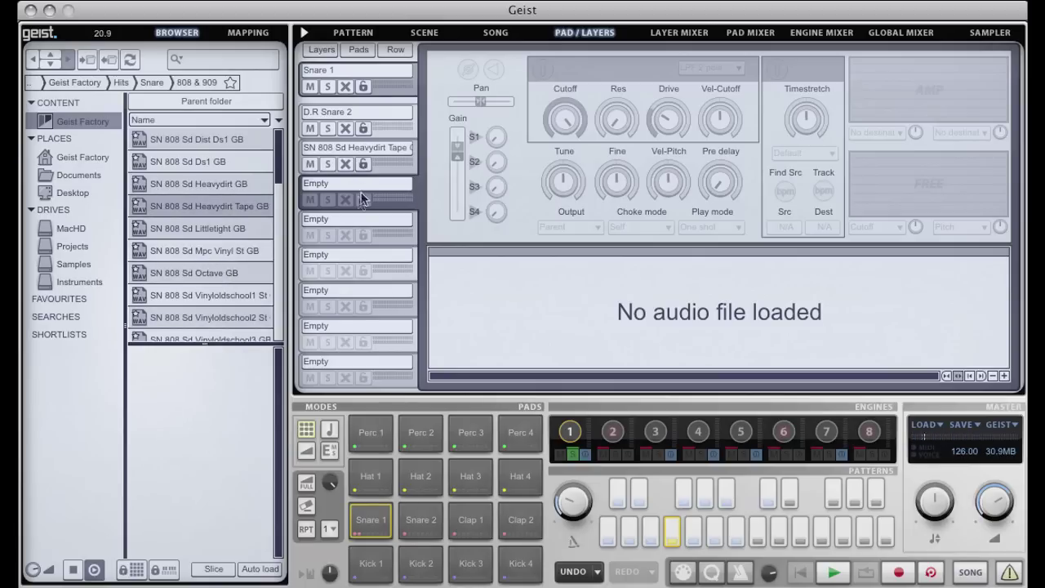
- Audition more snares and load SN 909 Sd 001 Ubkfatso GB into the fourth layer
click(214, 295)
scroll(217, 317, down, 2)
click(222, 301)
click(209, 325)
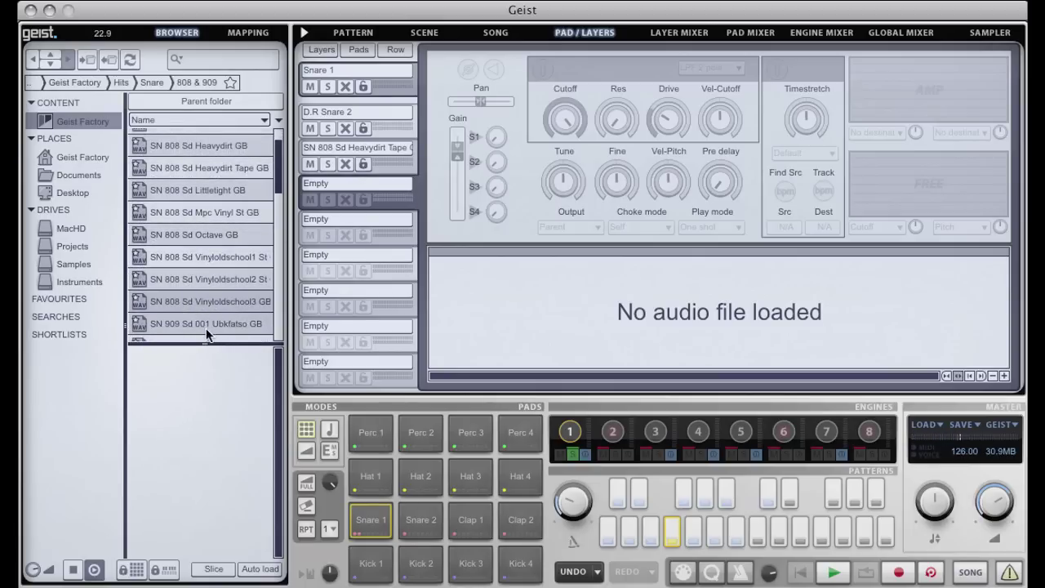
drag(209, 335, 380, 190)
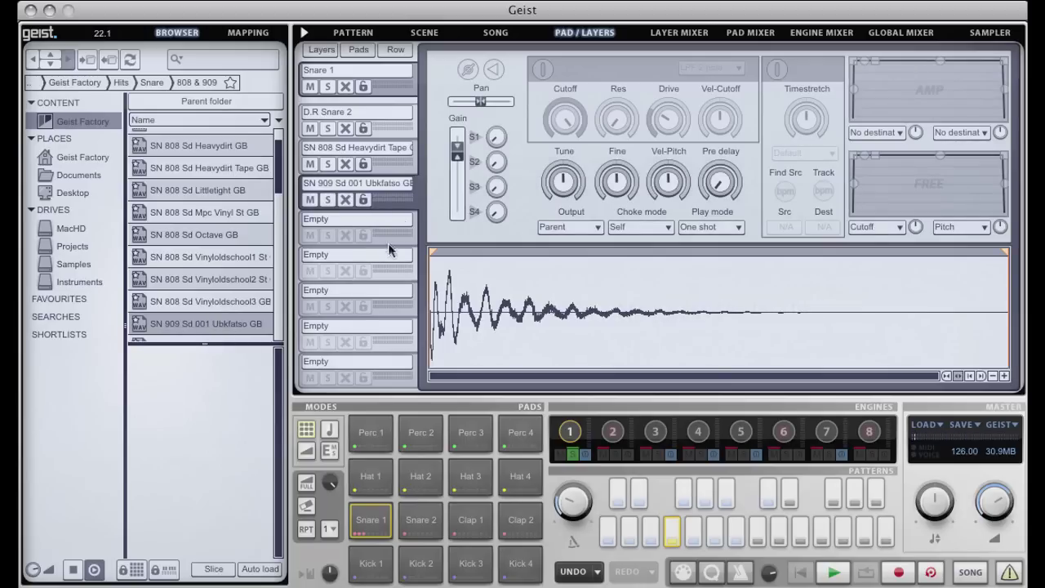
click(409, 167)
- Set Snare 1's layer mode to Velocity split with Auto zone spreading
click(408, 137)
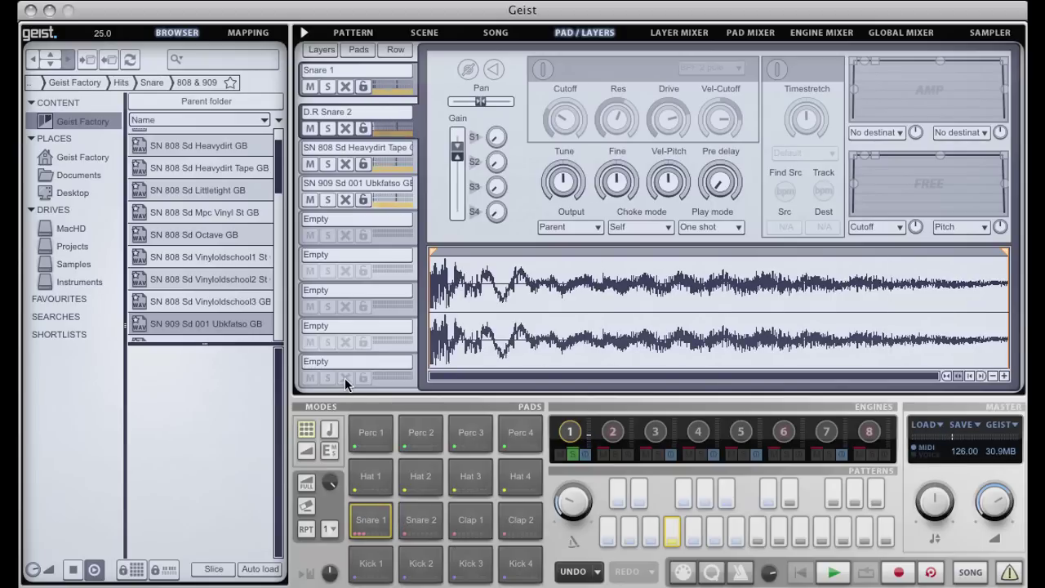
click(378, 90)
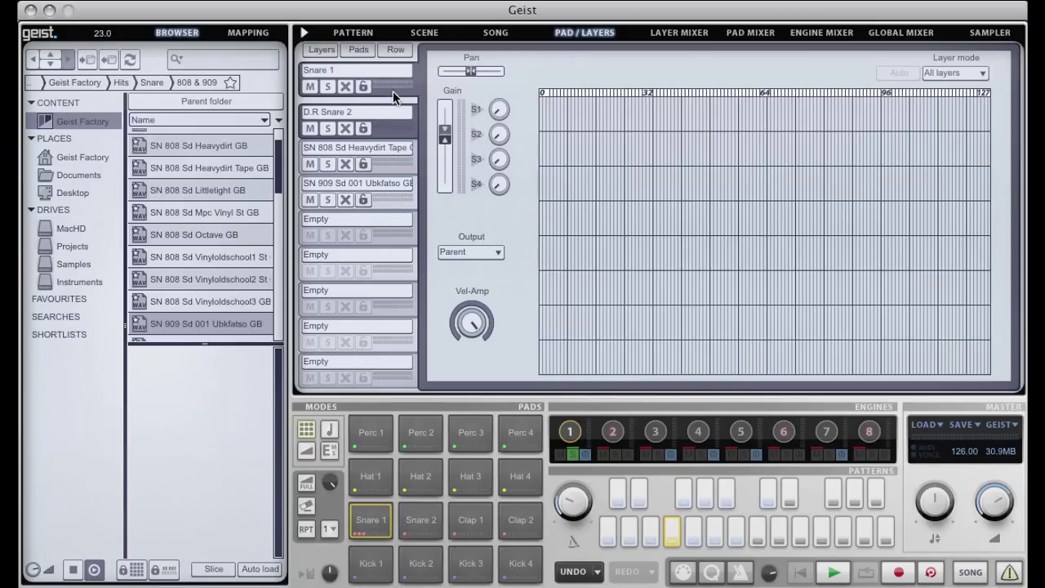
click(966, 73)
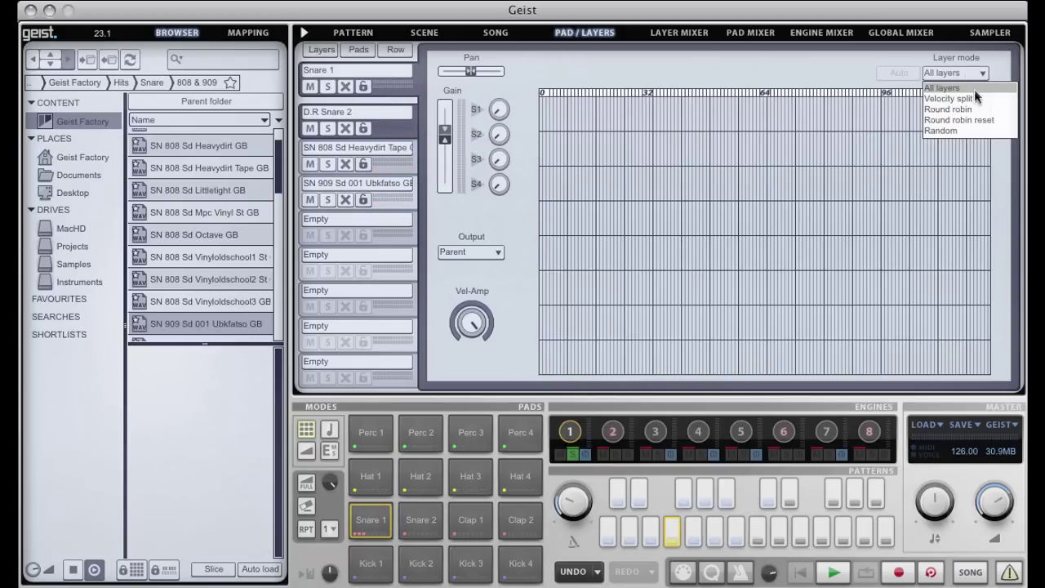
click(975, 98)
click(896, 72)
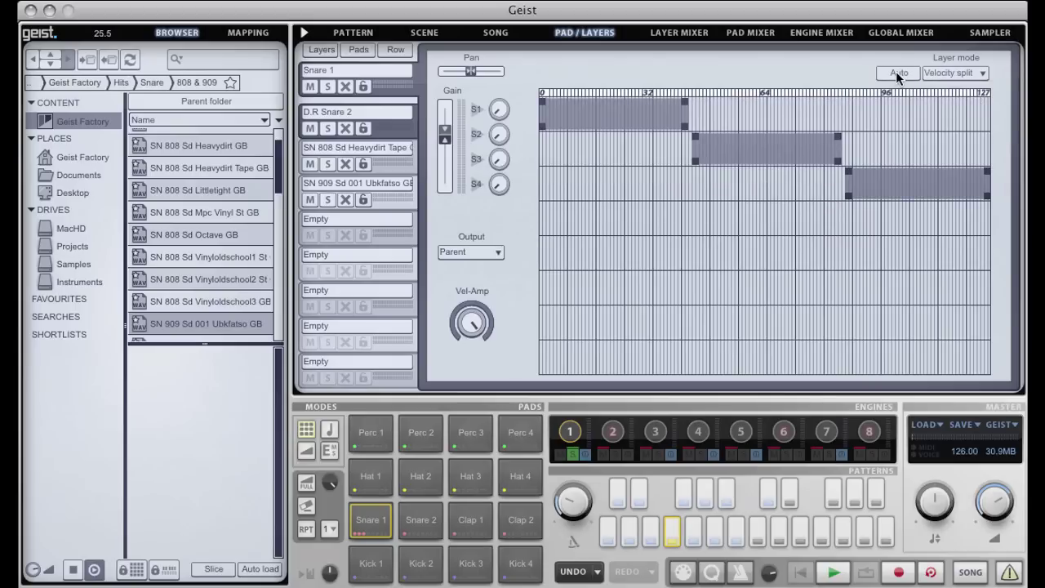
- Try the Round robin and Random layer modes, then return to All layers
mouse_move(955, 173)
mouse_move(611, 101)
click(984, 69)
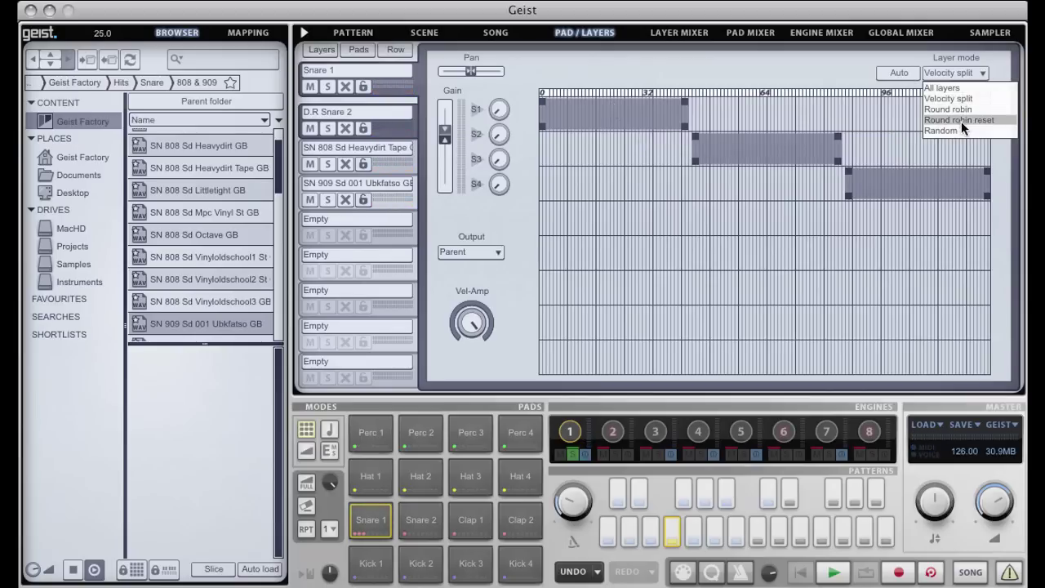
click(991, 112)
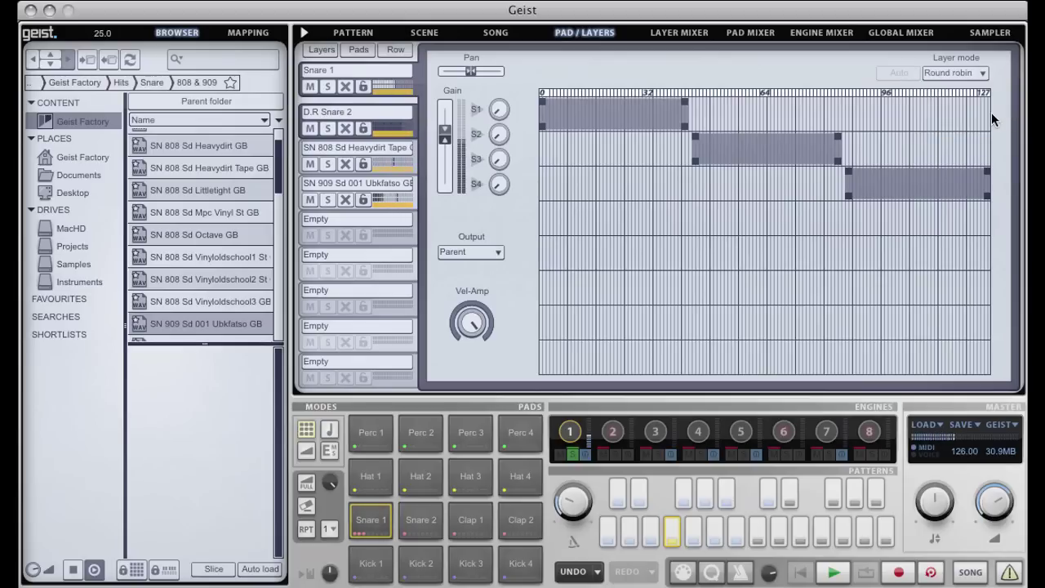
click(974, 72)
click(963, 131)
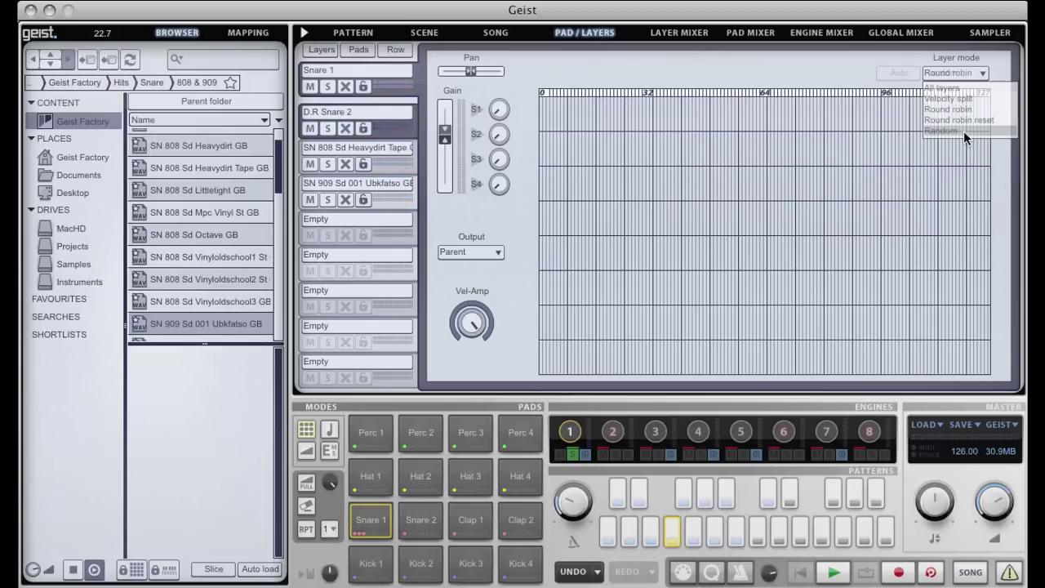
click(963, 71)
click(959, 85)
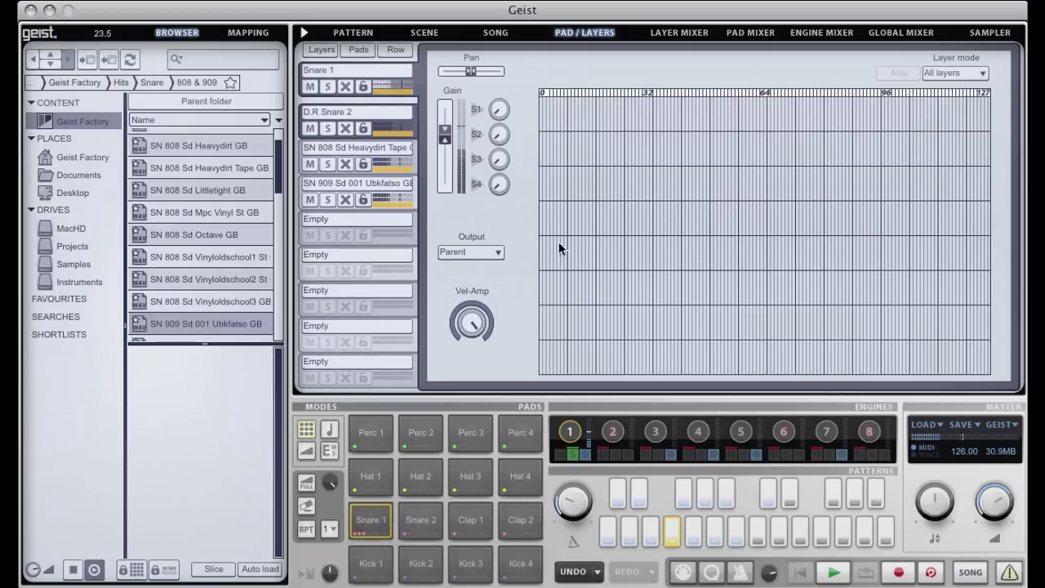
- Remove the Heavydirt Tape and 909 Ubkfatso layers, leaving D.R Snare 2
click(346, 164)
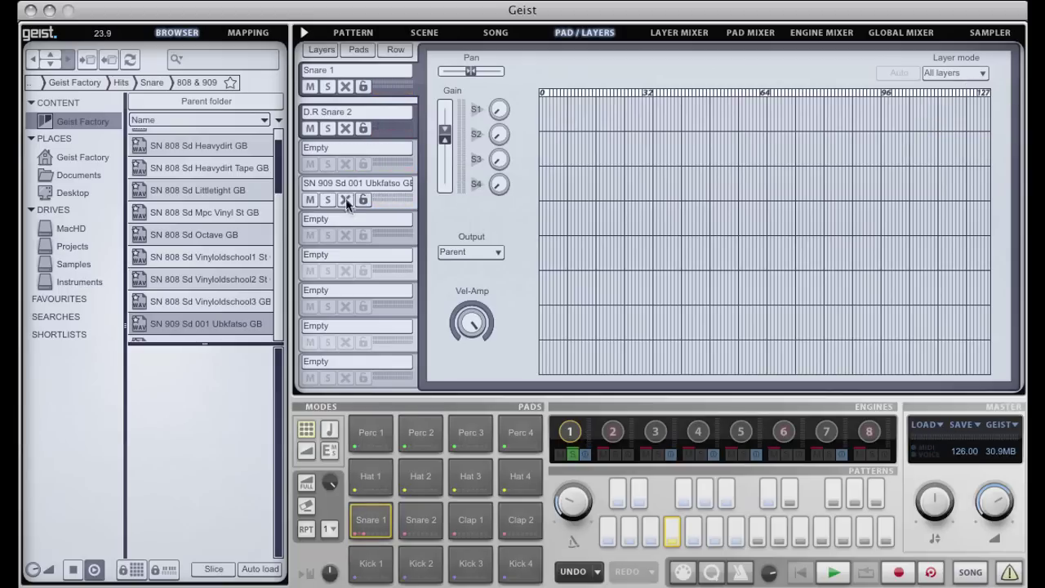
click(346, 199)
click(397, 125)
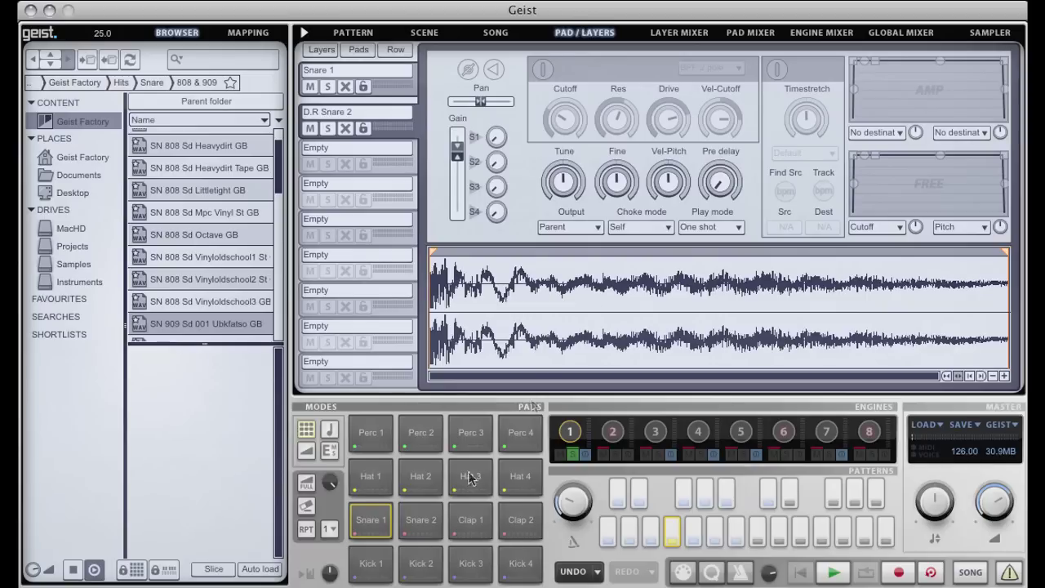
- In the Layer Mixer, trigger Snare 1 and select the D.R Snare 2 channel
click(684, 33)
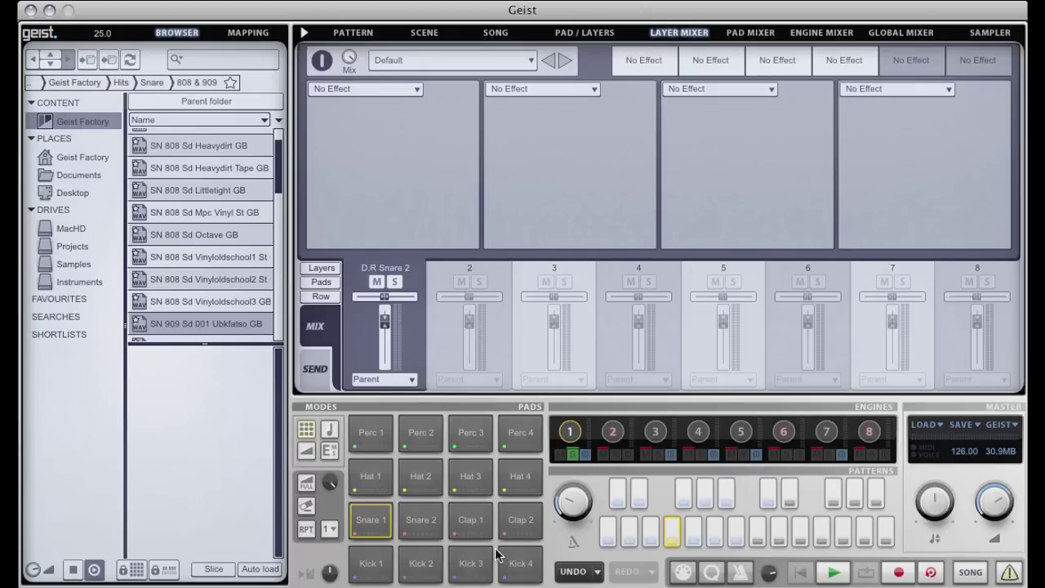
click(373, 517)
click(554, 285)
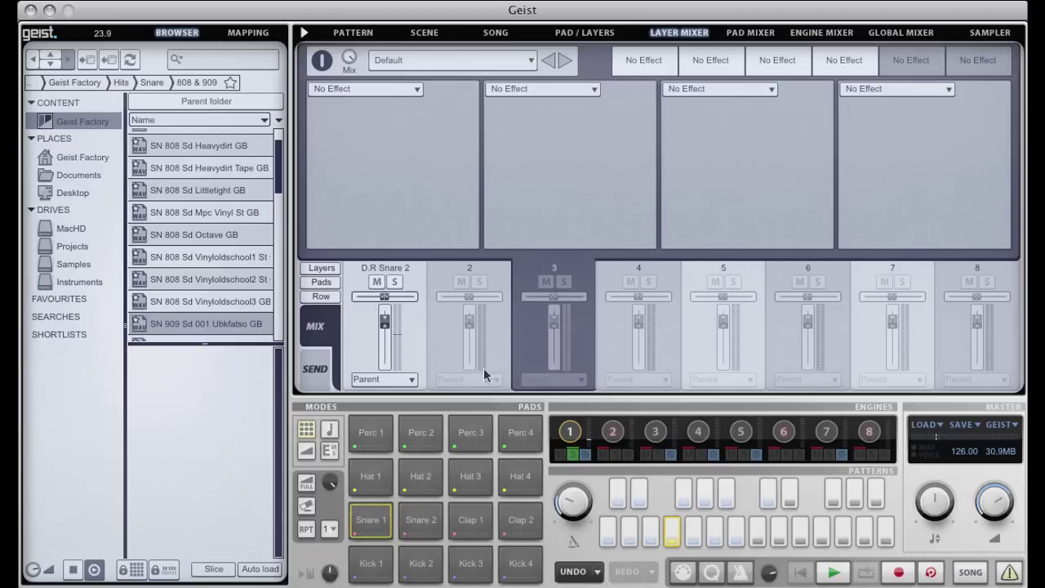
click(378, 271)
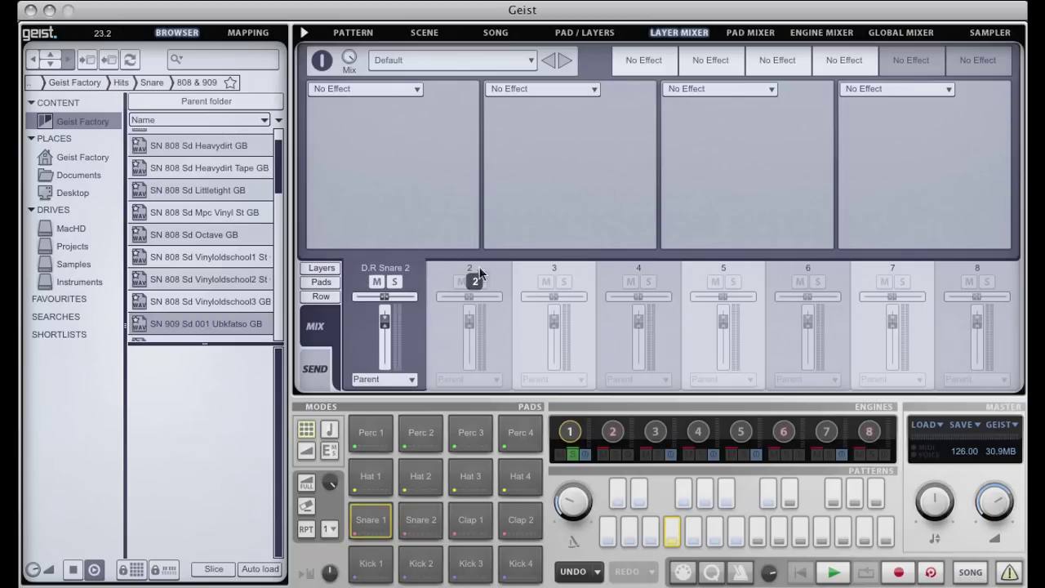
click(478, 276)
click(561, 268)
click(416, 268)
- Insert Filters > Comb Filter in slot 2, raise its Input Drive and adjust Pitch
click(590, 85)
mouse_move(530, 162)
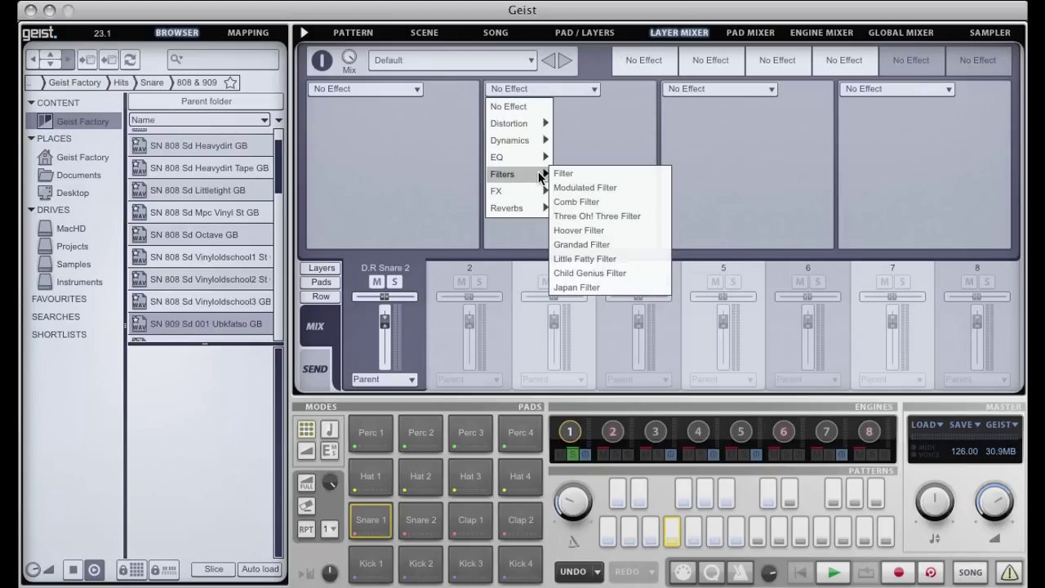
click(620, 203)
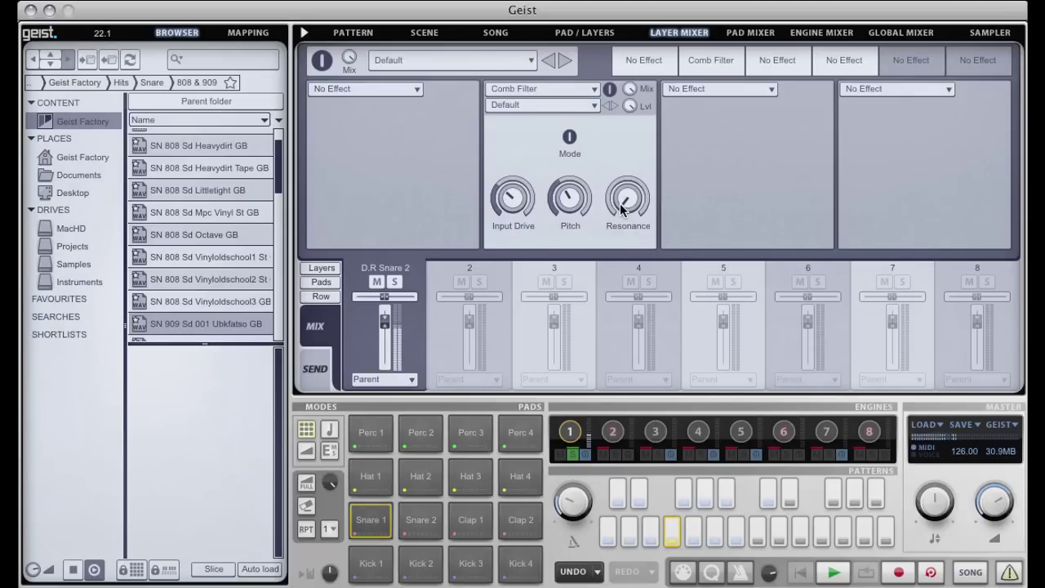
drag(512, 197, 523, 176)
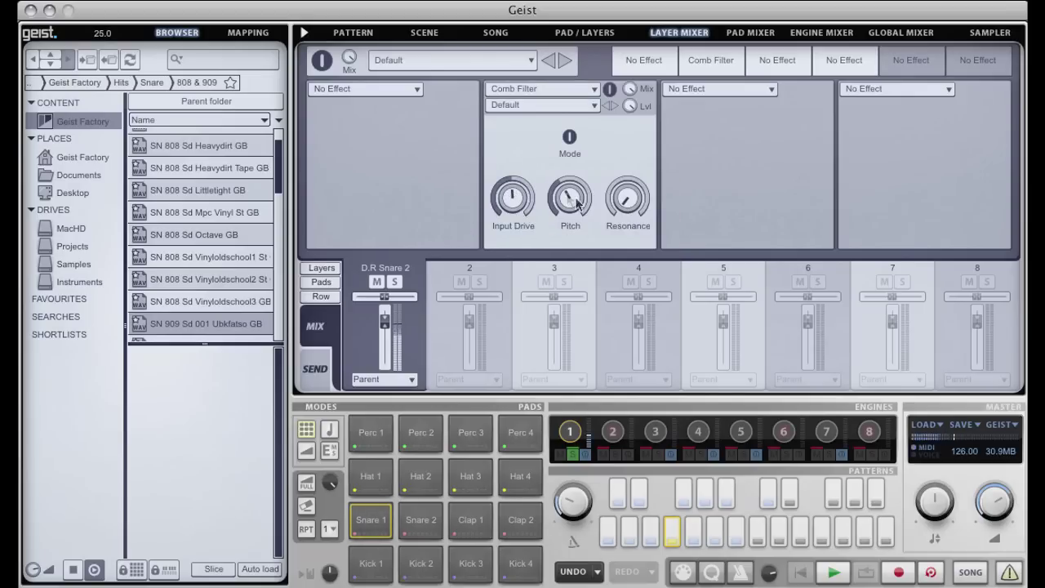
mouse_move(575, 201)
drag(575, 200, 572, 229)
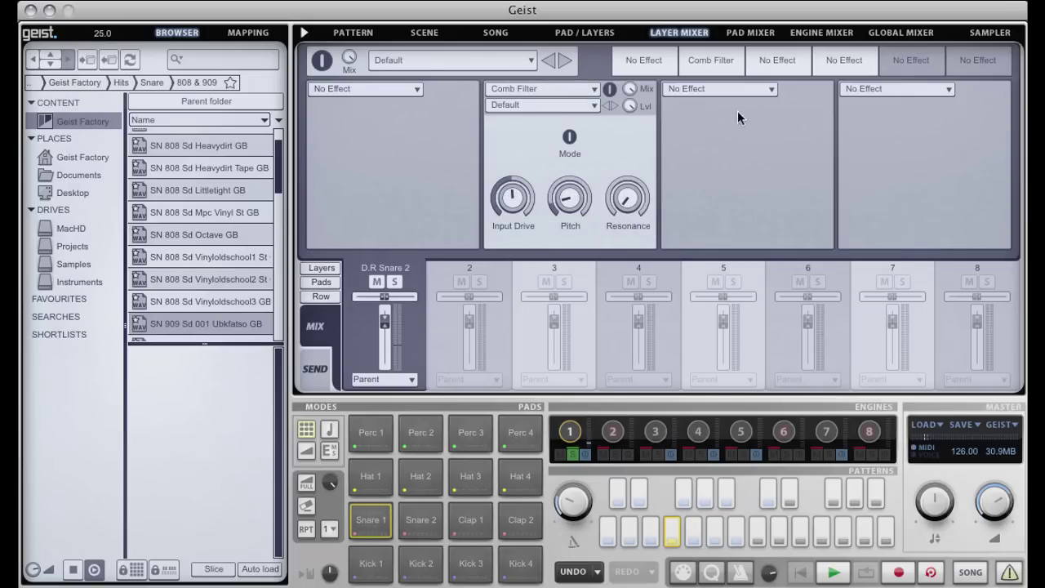
- Add FX > Delay to the third slot after the Comb Filter and lengthen its Delay Time
click(739, 88)
mouse_move(711, 192)
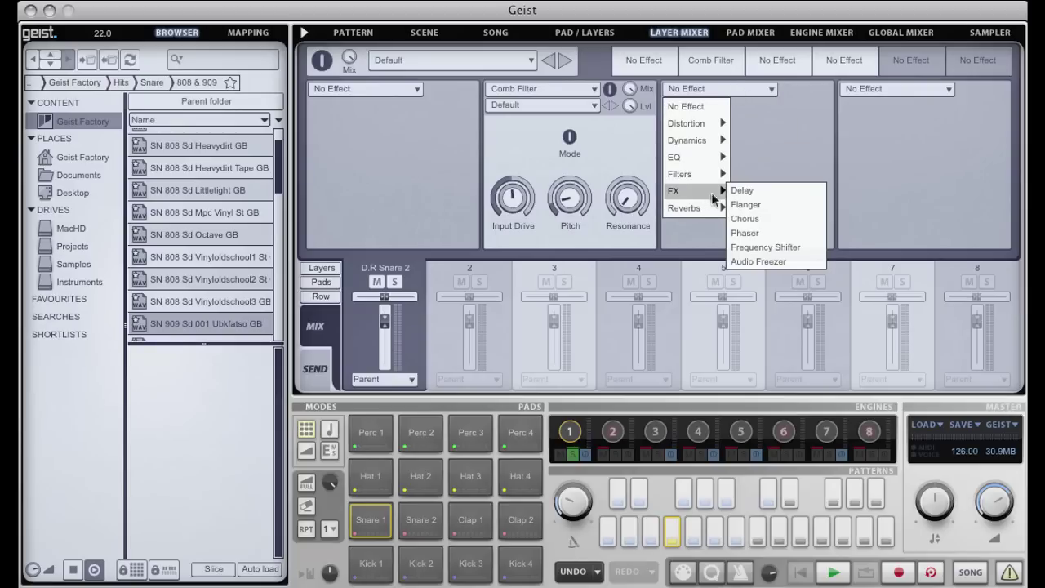
click(754, 191)
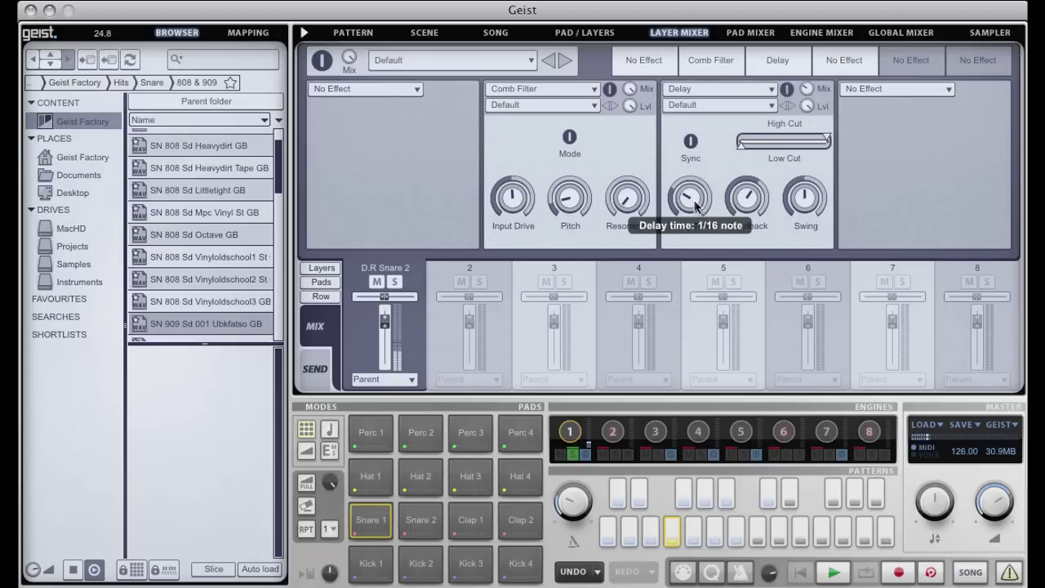
drag(694, 198, 755, 196)
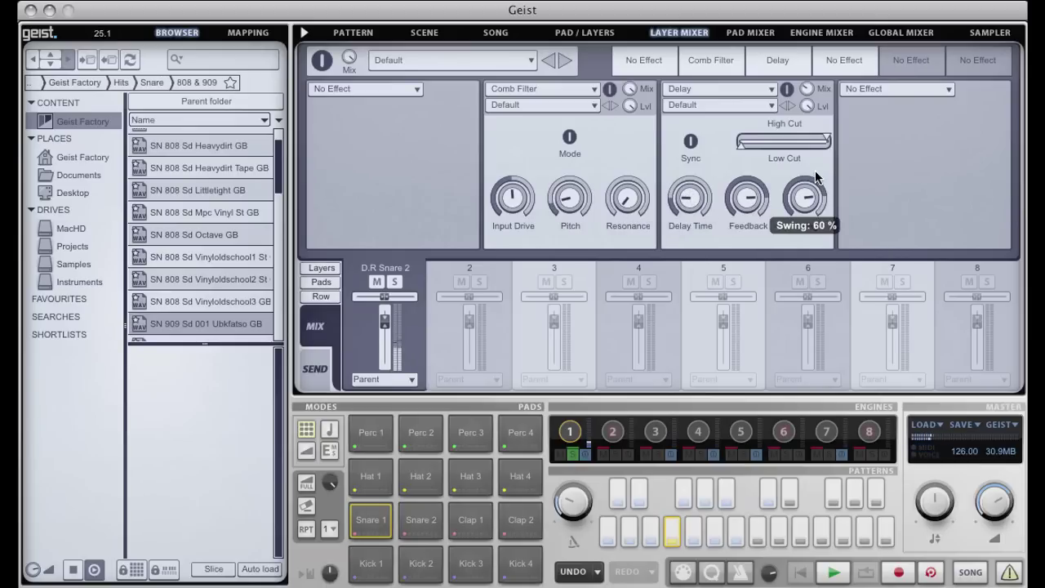
click(911, 94)
- Add Distortion to slot 4, adjusting Drive, Low Cut to ~805 Hz and Tone to ~2.04 kHz
mouse_move(887, 121)
click(933, 120)
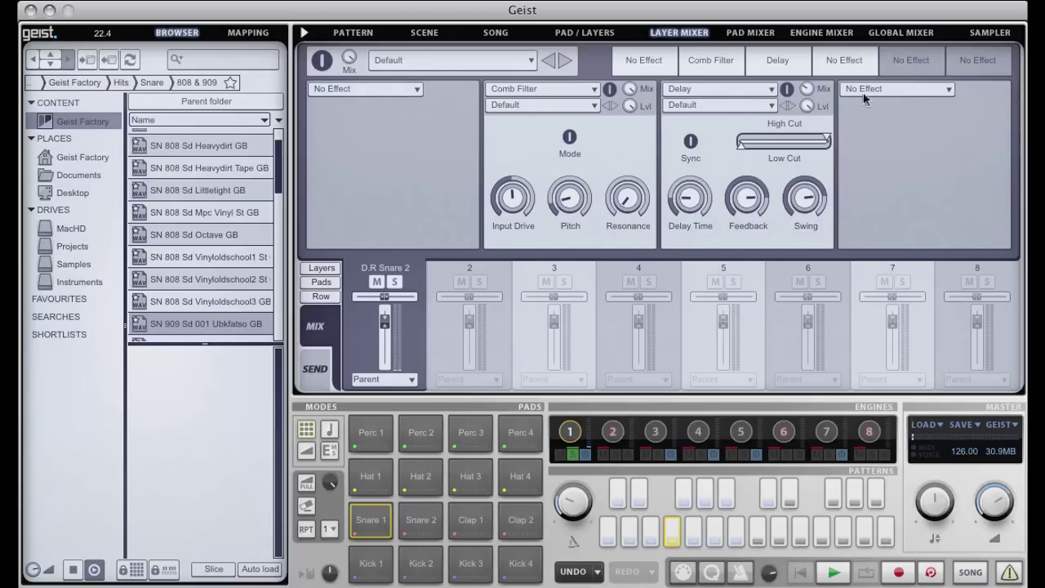
click(863, 92)
click(928, 122)
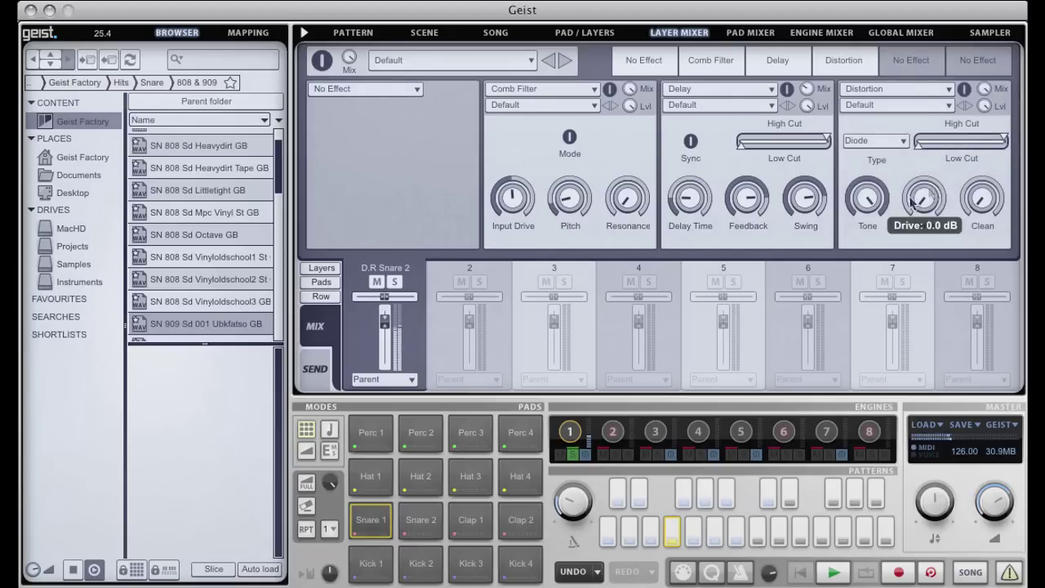
mouse_move(919, 201)
mouse_down()
mouse_move(921, 185)
mouse_move(921, 216)
mouse_up()
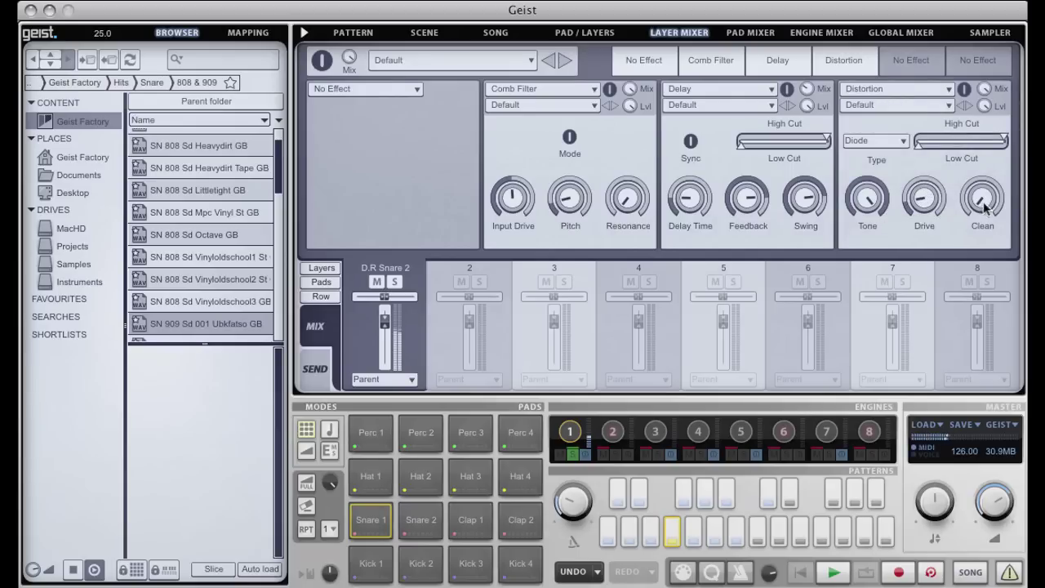
drag(915, 144, 987, 138)
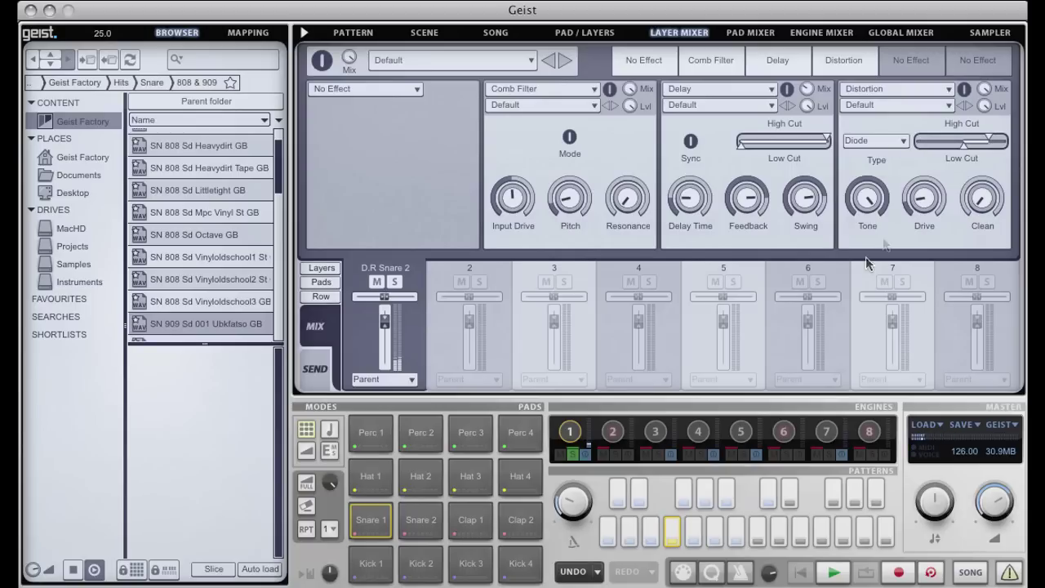
drag(867, 200, 864, 248)
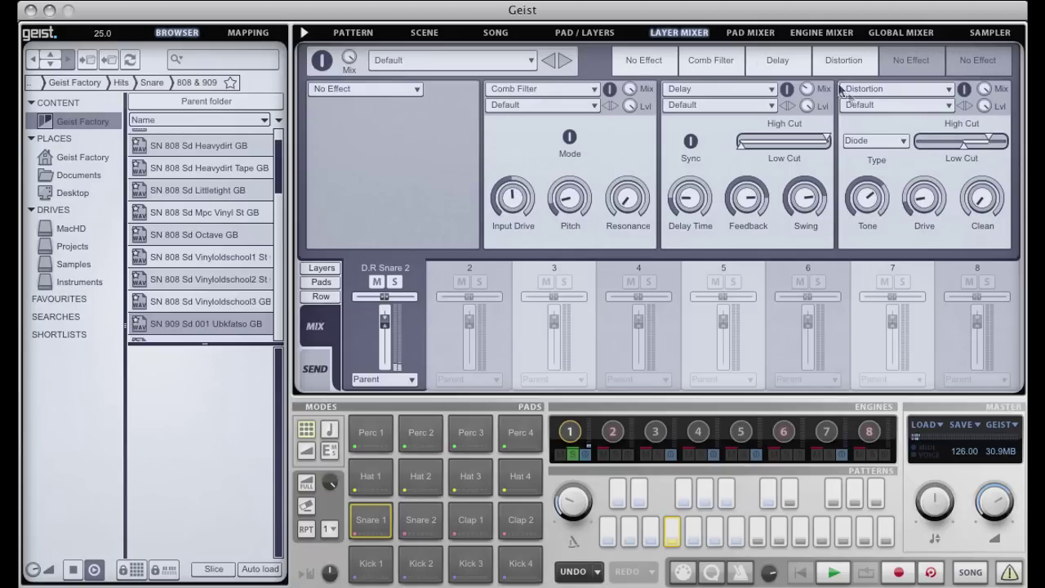
- Reorder the effect tabs to Distortion, Comb Filter, then Delay
drag(853, 63, 639, 58)
drag(788, 59, 717, 59)
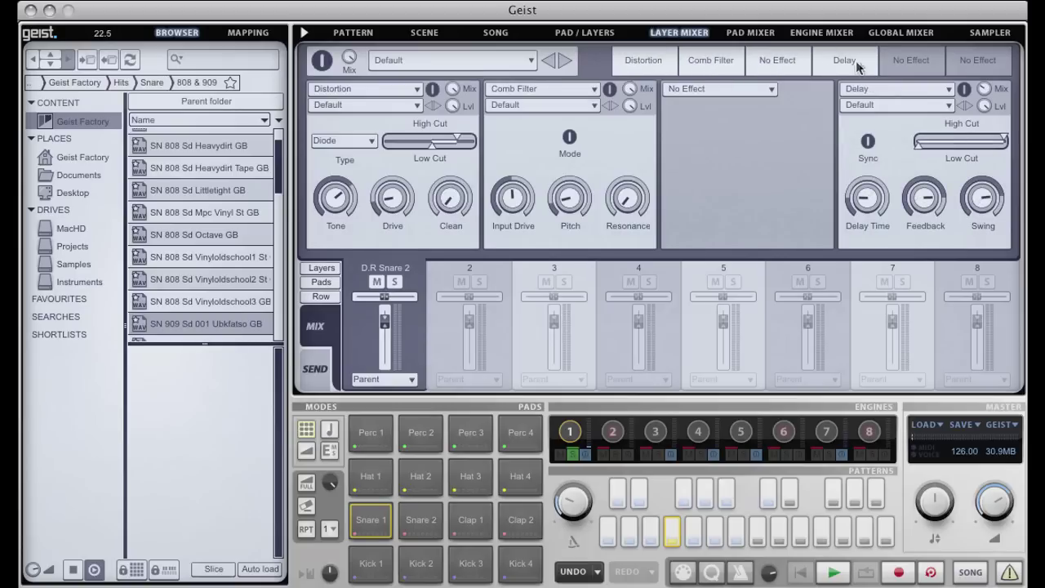
drag(857, 68, 777, 63)
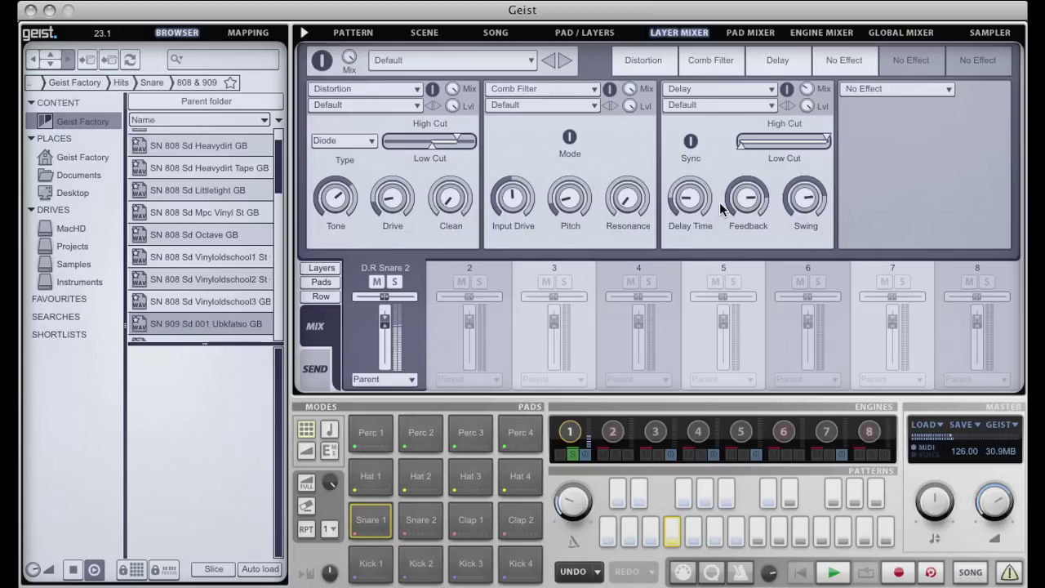
- Load the Auxiliary Sends > Creative > Phased Verb chain preset
click(525, 58)
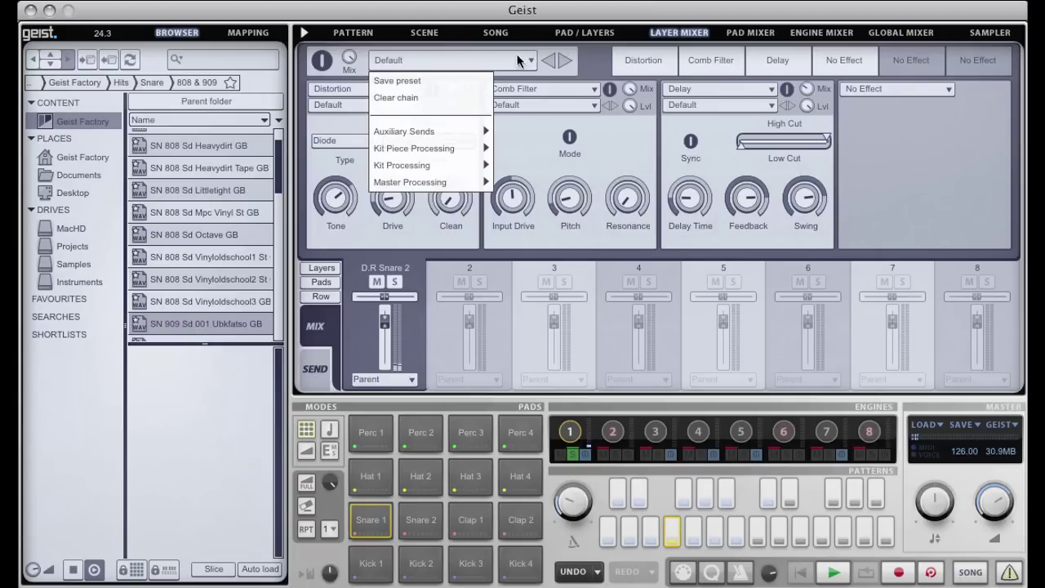
mouse_move(425, 165)
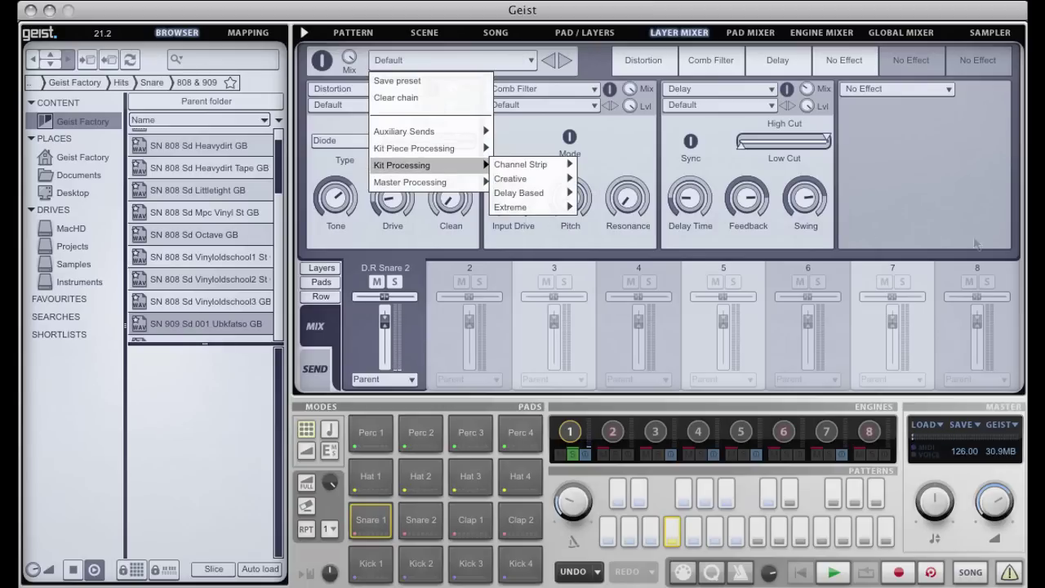
mouse_move(435, 133)
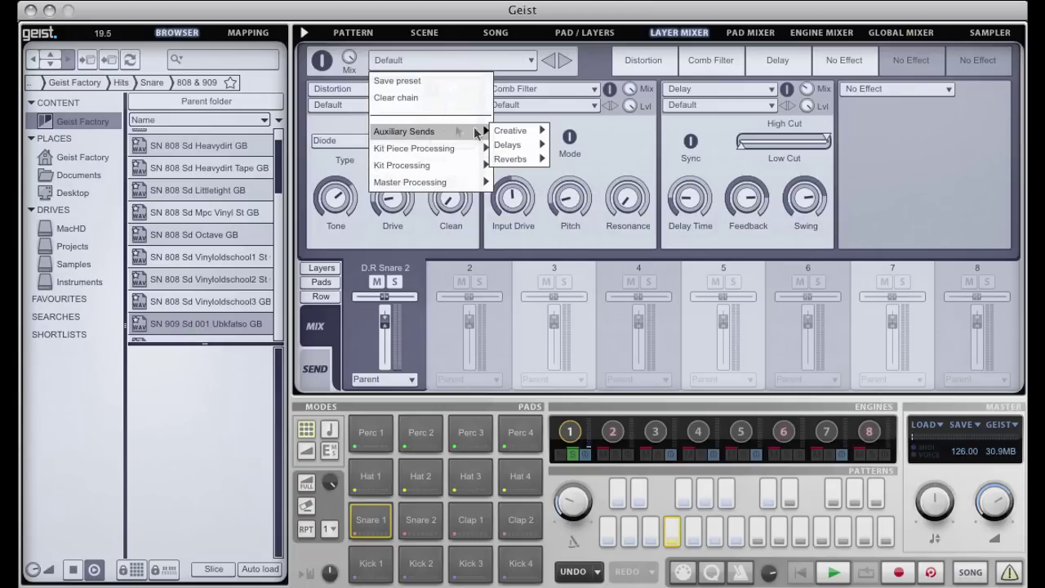
mouse_move(528, 136)
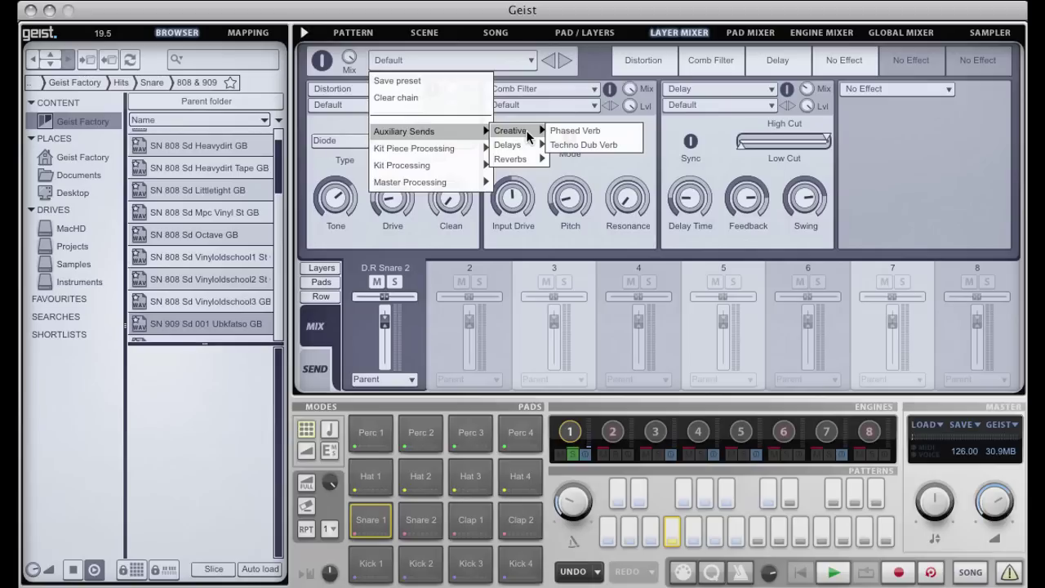
click(578, 131)
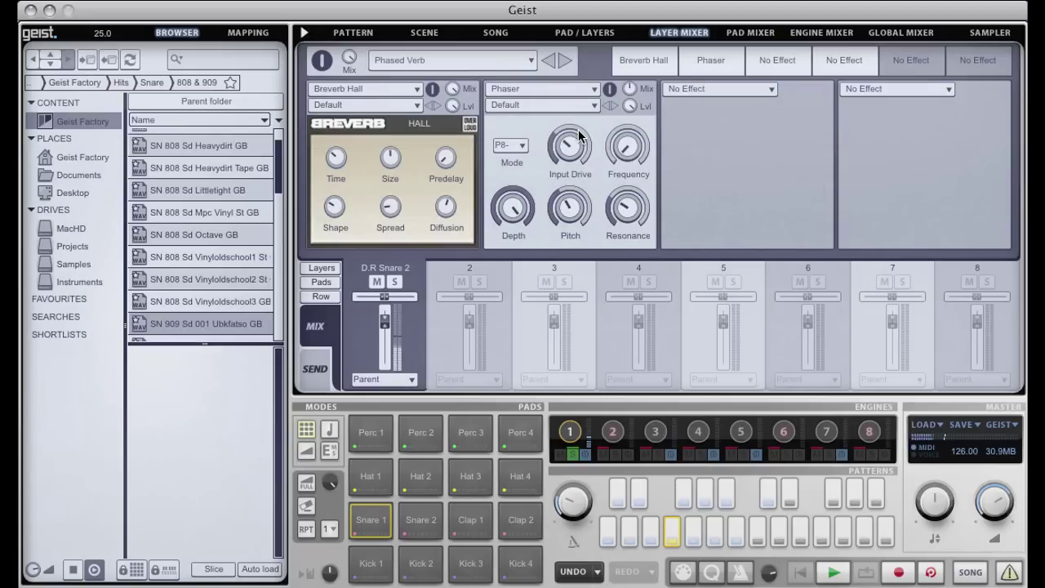
- Step to Techno Dub Verb, lower its Mix to 39%, then choose Clear chain
click(568, 62)
drag(354, 56, 355, 96)
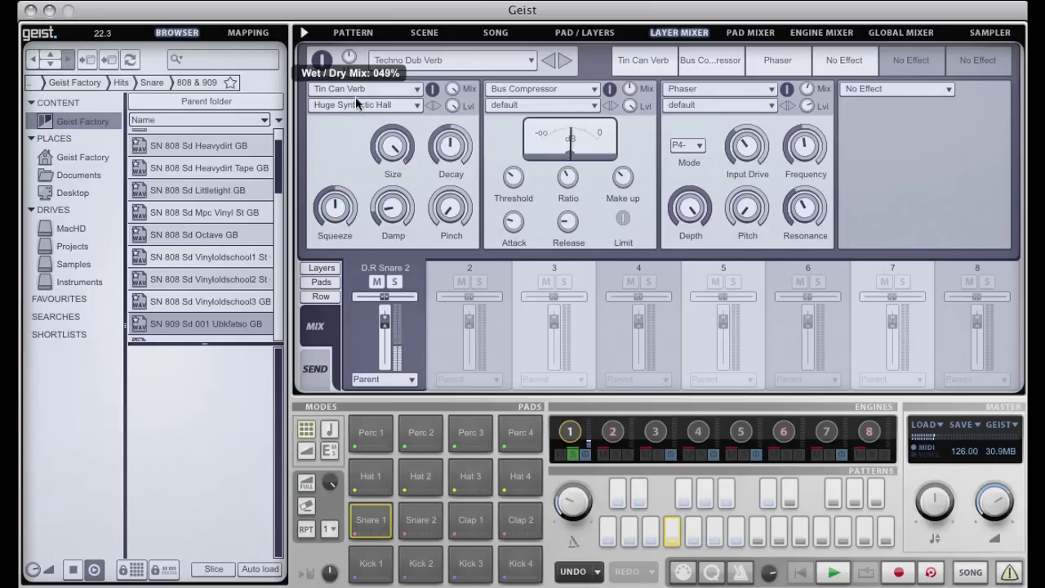
click(525, 59)
click(482, 99)
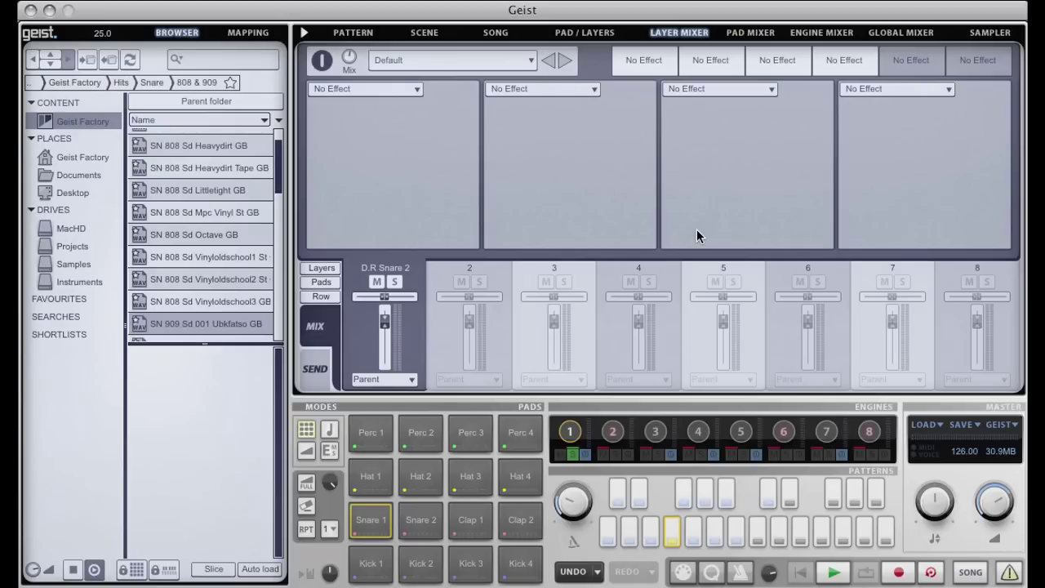
click(747, 35)
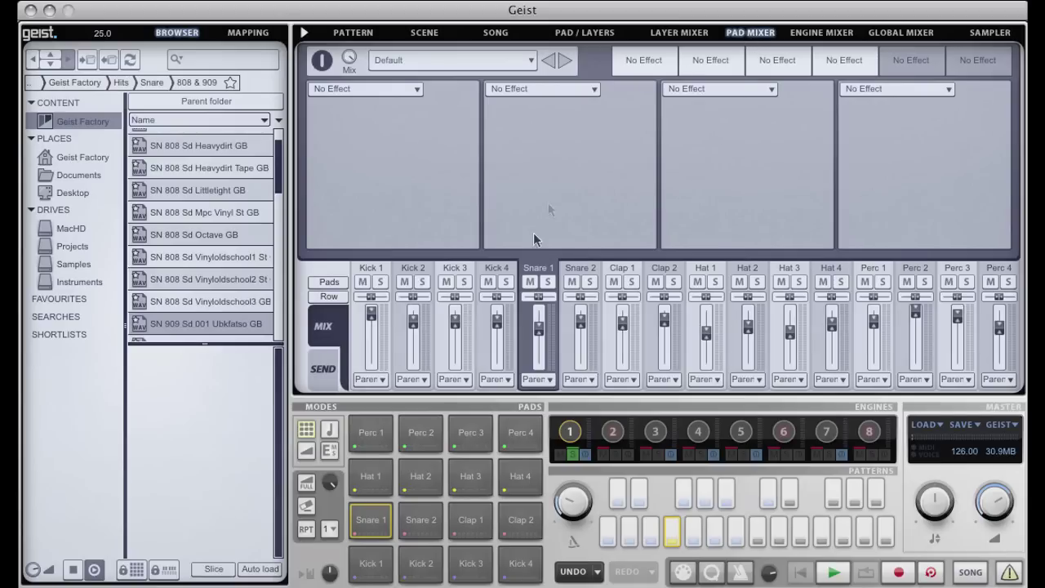
click(498, 263)
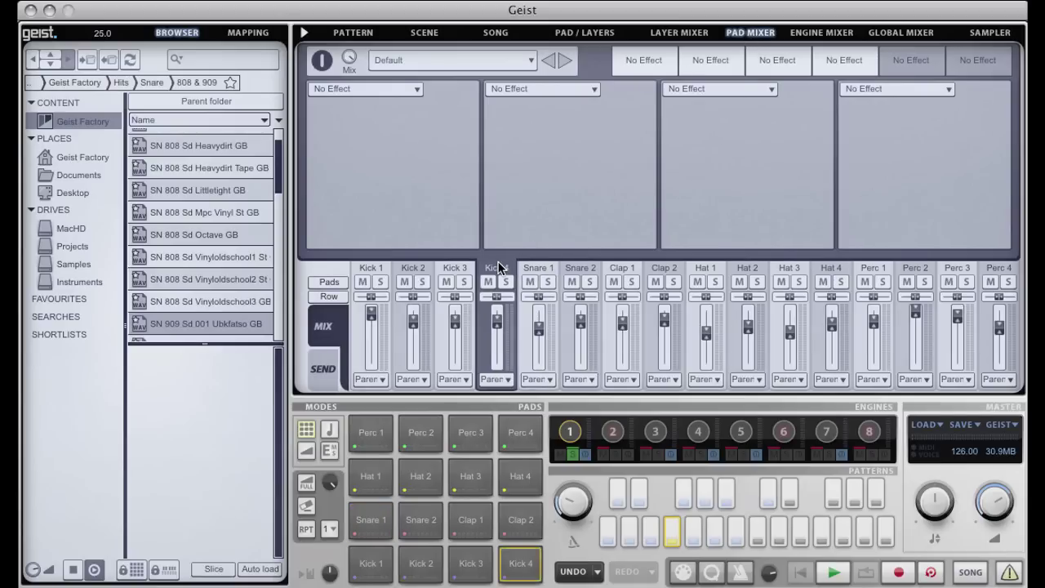
click(457, 267)
click(415, 269)
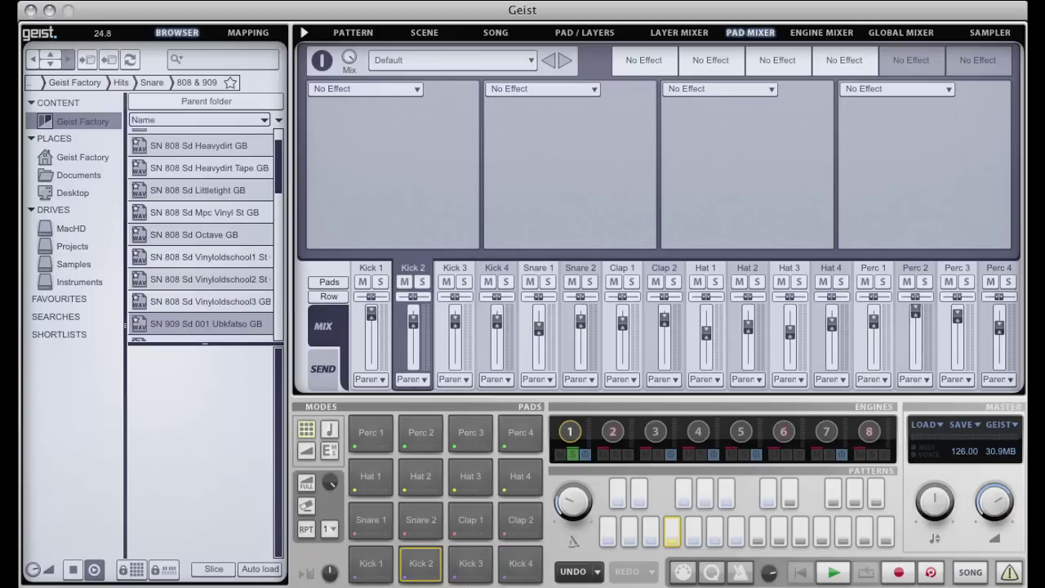
click(383, 562)
click(470, 564)
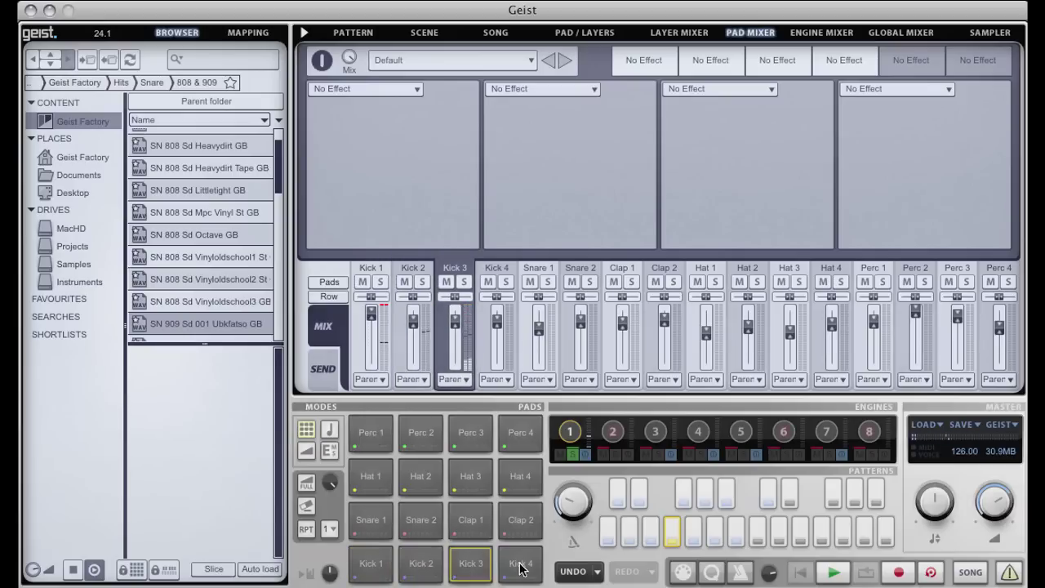
click(523, 562)
click(520, 521)
click(467, 523)
click(421, 520)
click(371, 520)
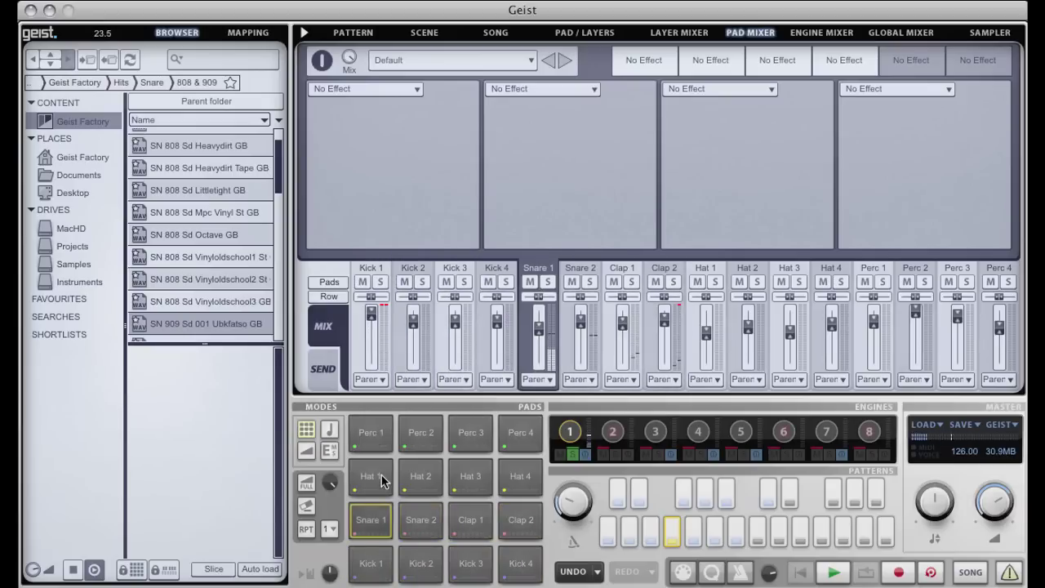
click(374, 476)
click(422, 476)
click(483, 481)
click(521, 476)
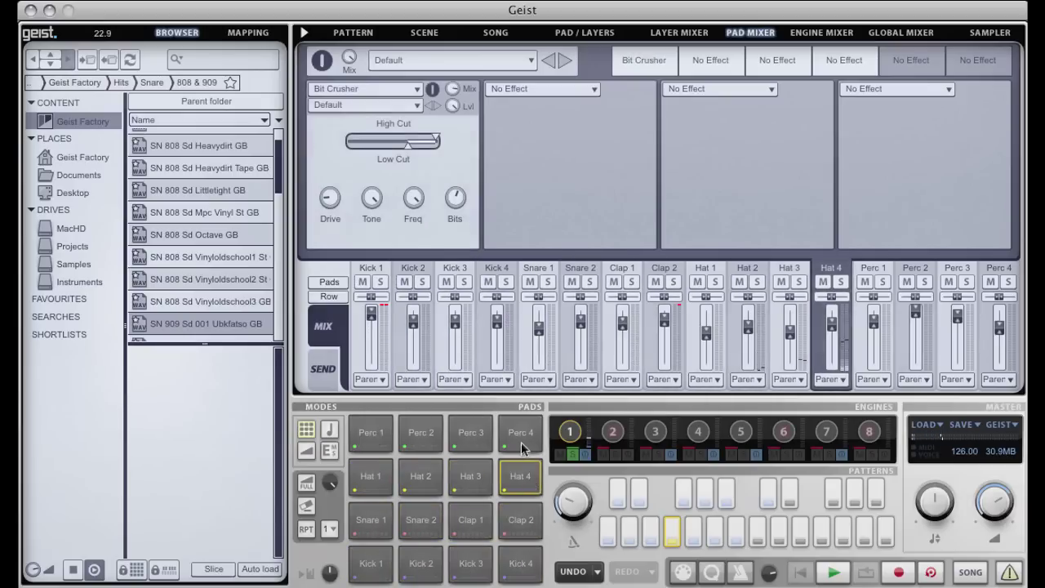
click(521, 442)
click(472, 437)
click(437, 440)
click(372, 438)
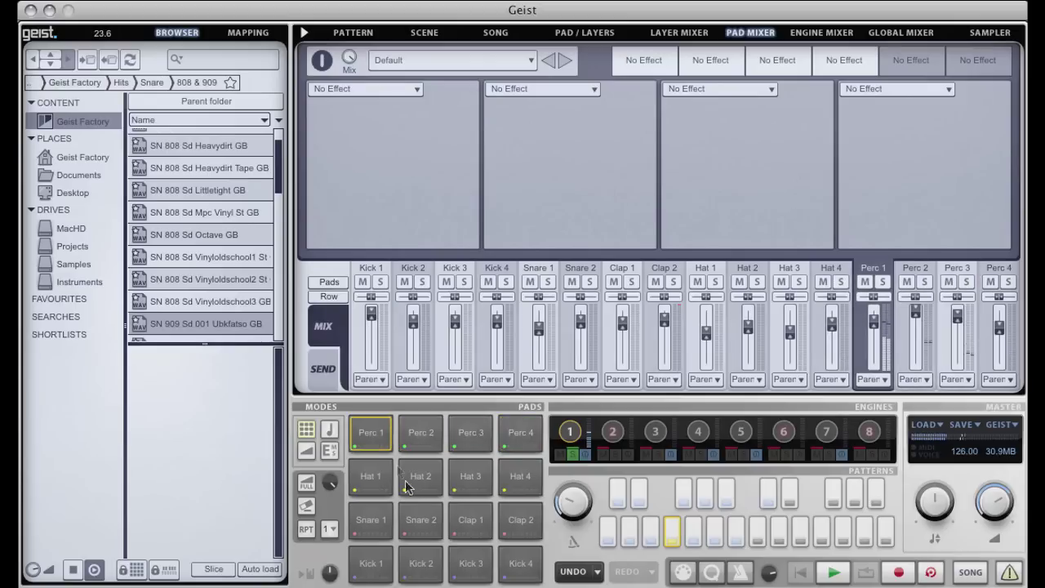
click(423, 484)
click(518, 65)
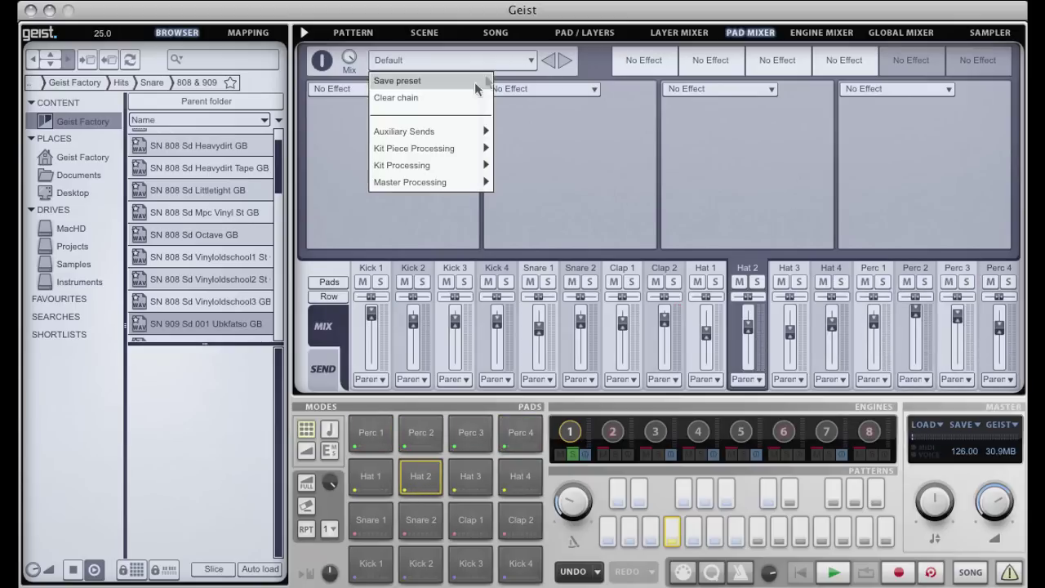
mouse_move(465, 131)
mouse_move(541, 129)
mouse_move(538, 147)
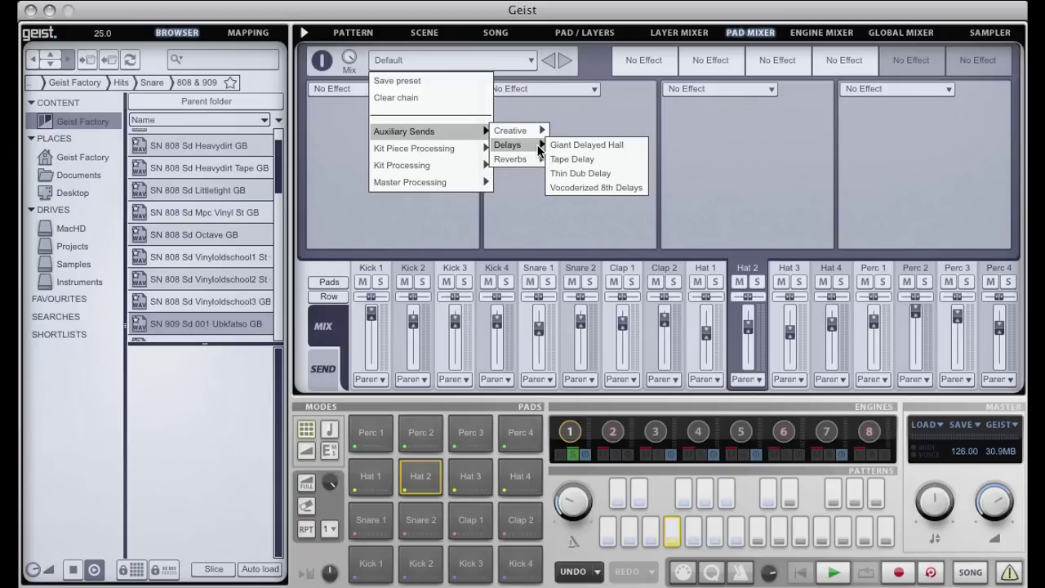
click(825, 32)
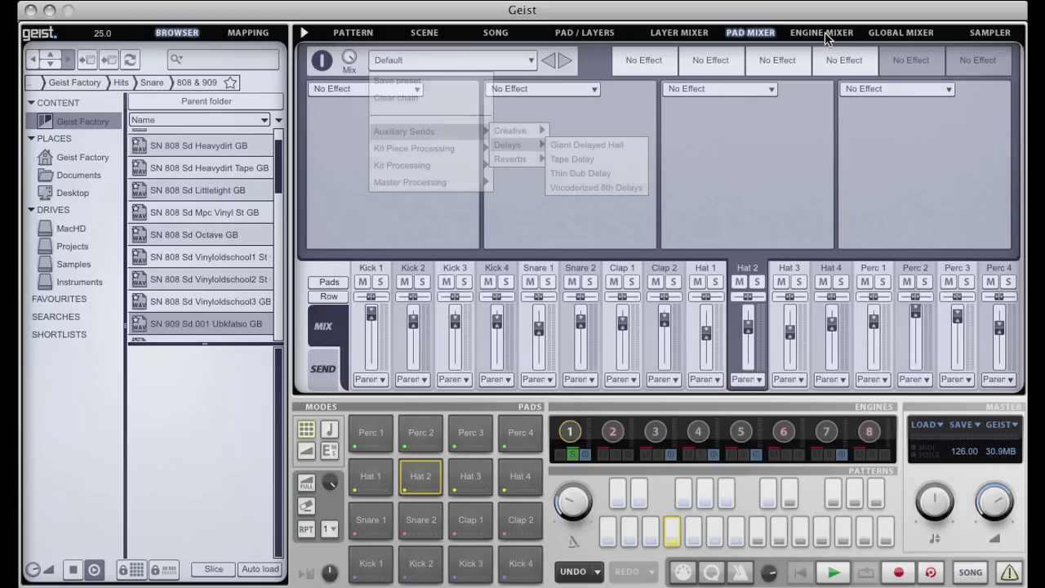
- In the Engine Mixer, view engines 3–8, return to engine 1, and raise its S1 send
click(825, 32)
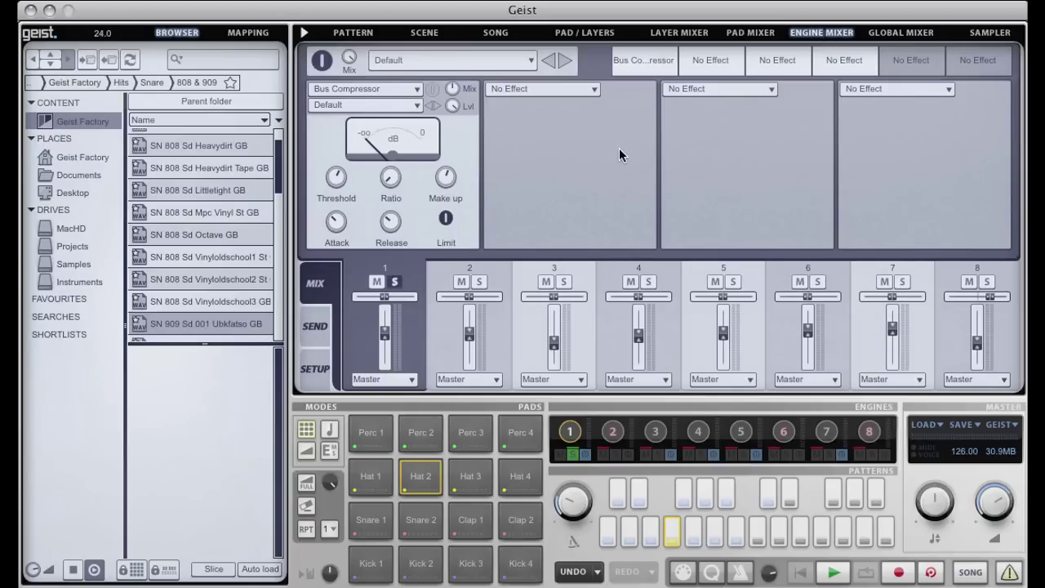
click(655, 431)
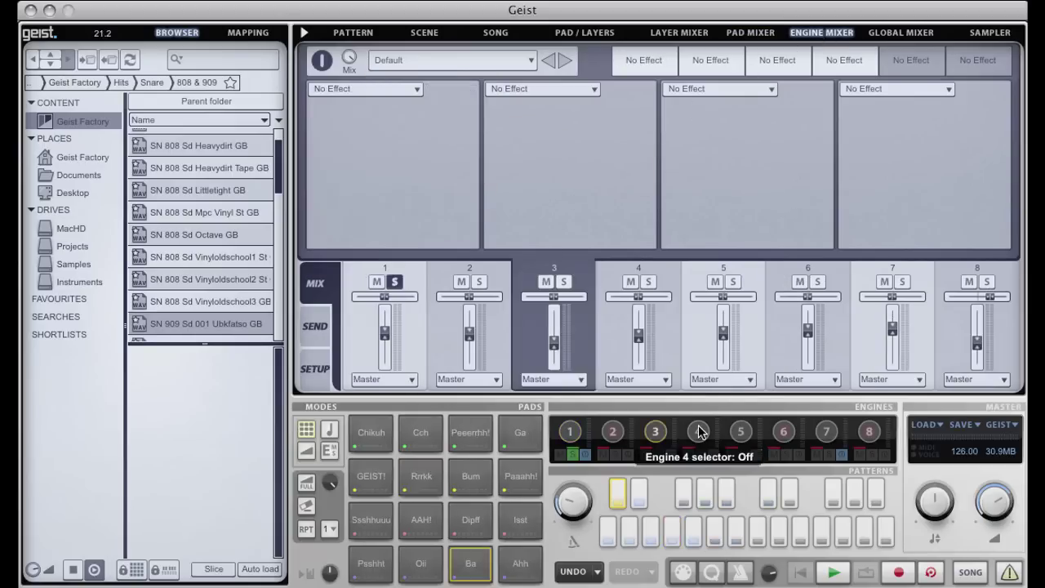
click(699, 431)
click(741, 431)
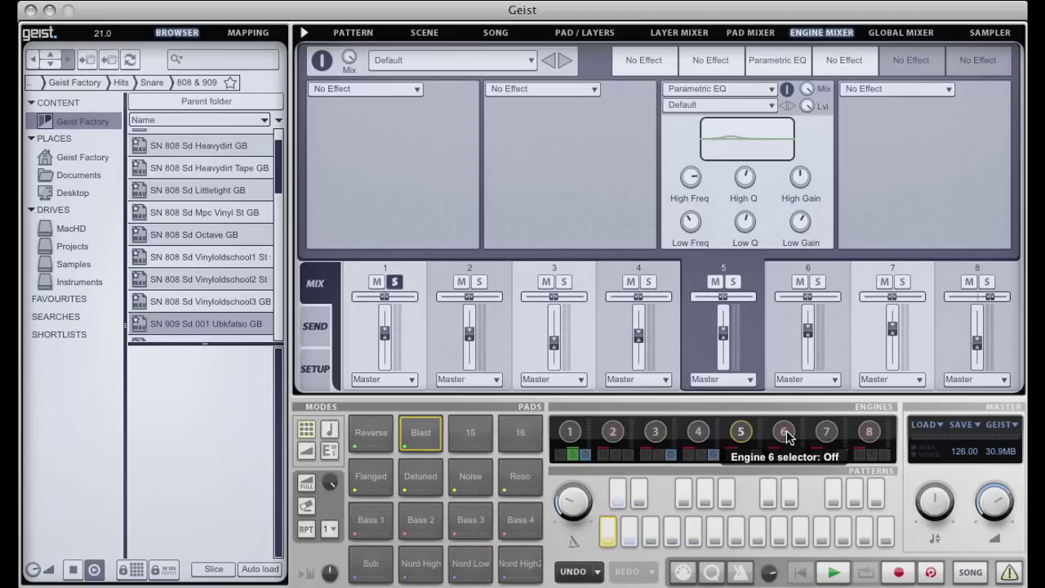
click(785, 432)
click(826, 431)
click(868, 431)
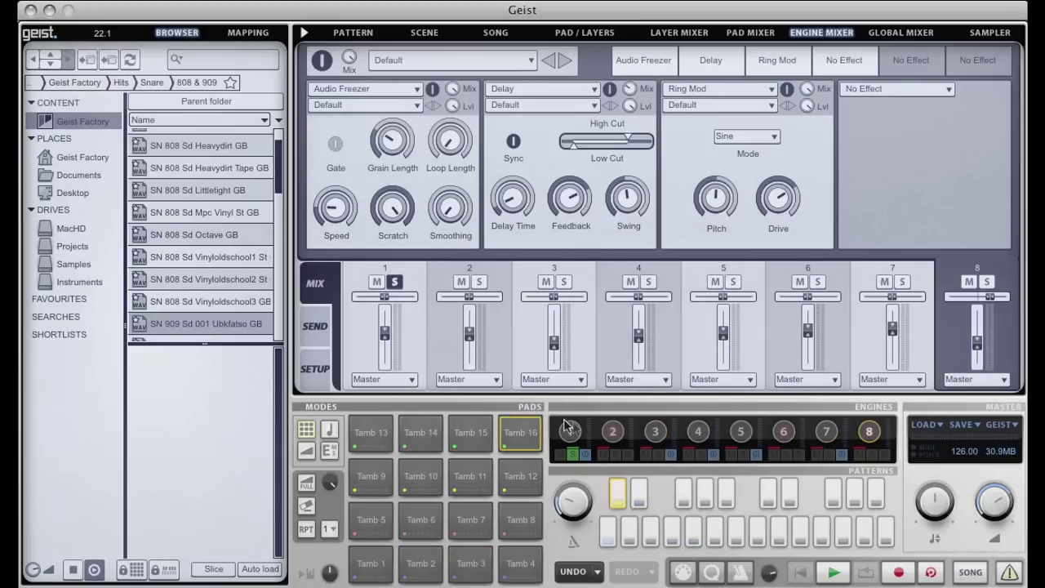
click(569, 431)
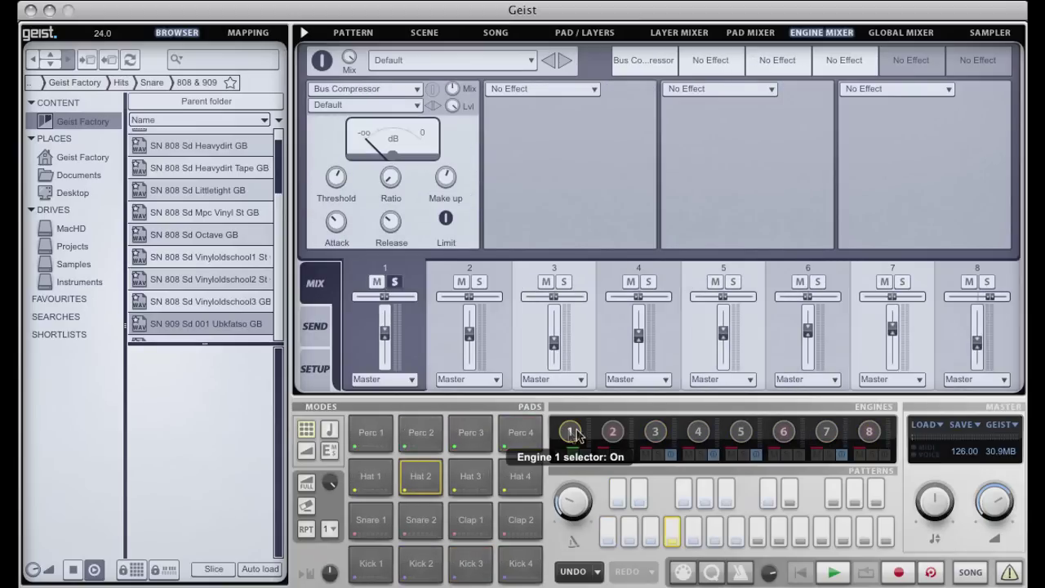
click(323, 327)
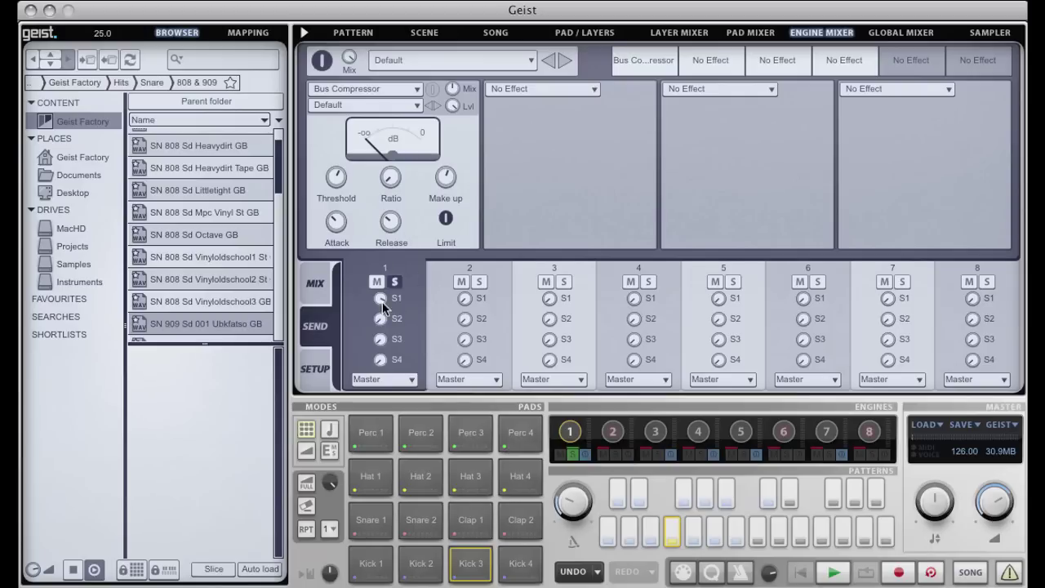
drag(378, 415, 382, 296)
- In the Global Mixer, inspect Aux Busses 2–4, then select Aux Buss 1
click(903, 33)
click(636, 311)
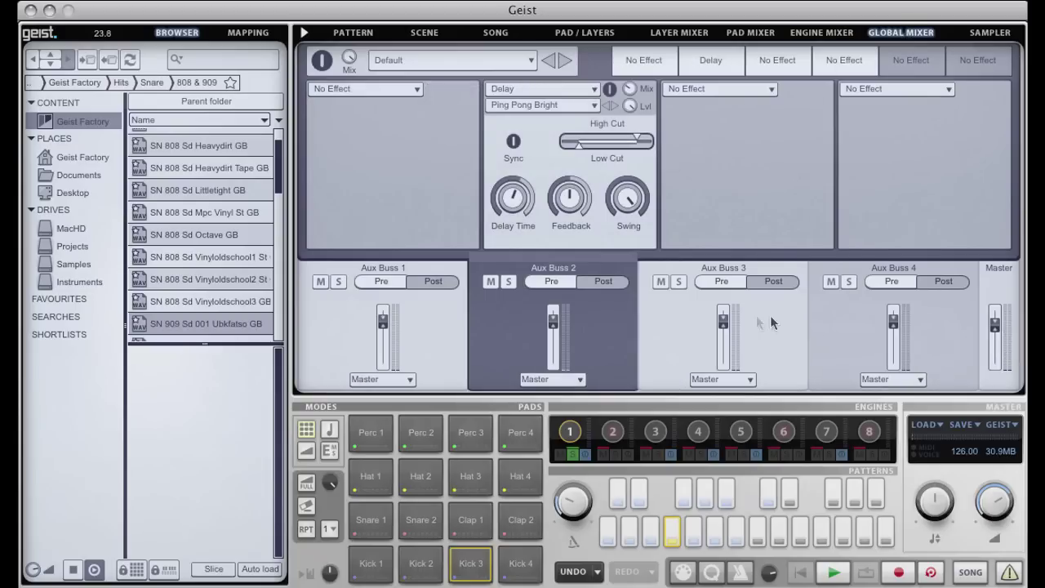
click(756, 315)
click(932, 312)
click(420, 332)
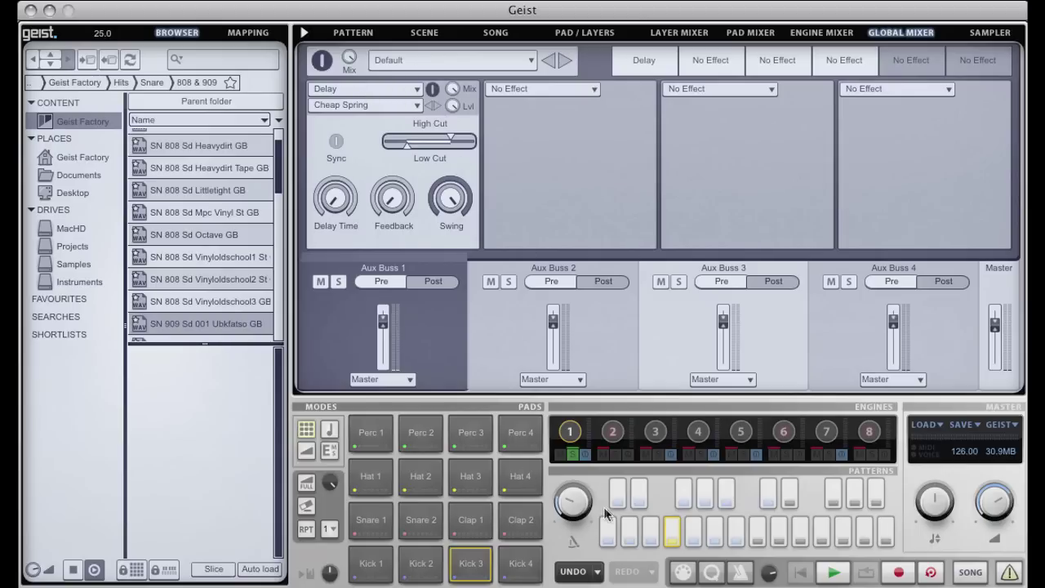
- Adjust the Cheap Spring delay's Feedback, Delay Time, High Cut (~4.88 kHz) and Swing
mouse_move(399, 194)
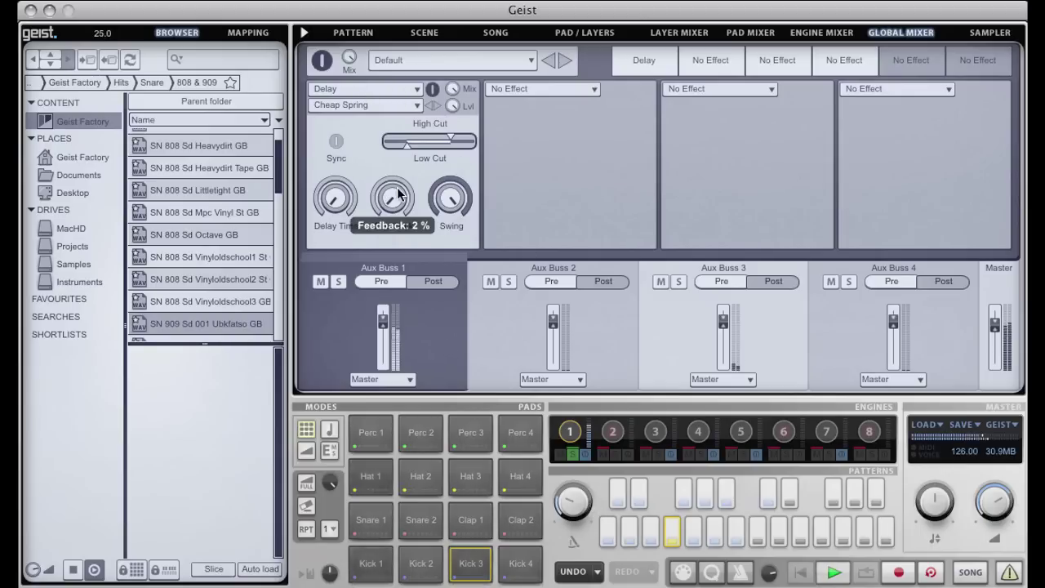
drag(398, 194, 384, 122)
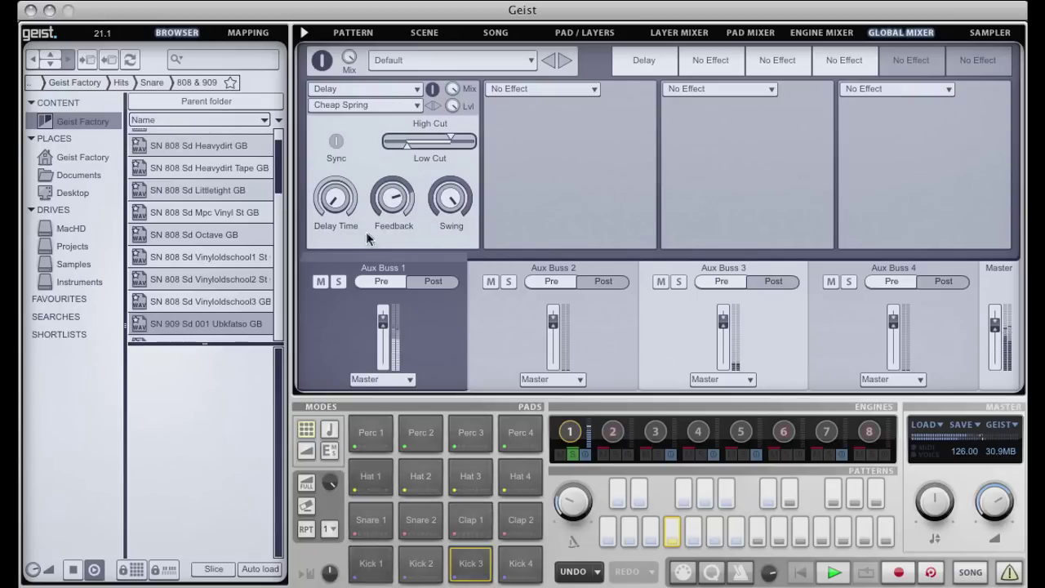
mouse_move(336, 196)
mouse_down()
mouse_move(337, 173)
mouse_move(336, 204)
mouse_up()
mouse_move(401, 194)
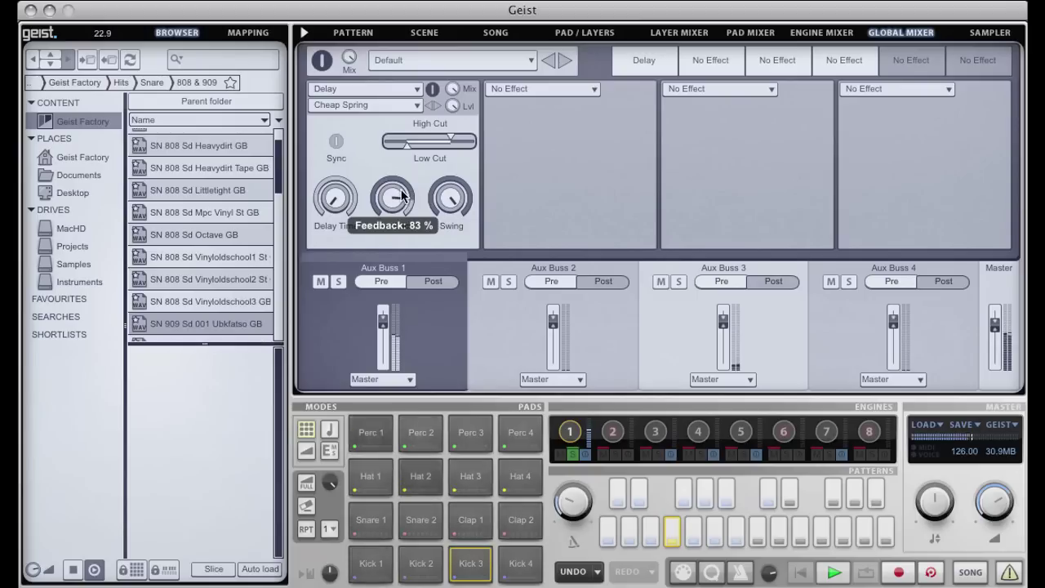
mouse_move(453, 140)
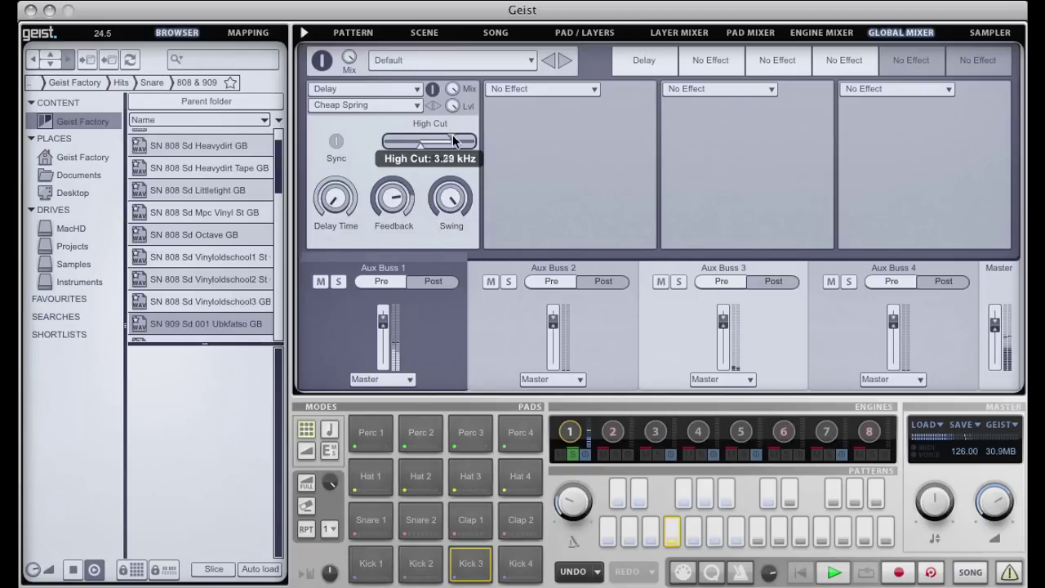
drag(453, 140, 459, 141)
drag(451, 200, 445, 233)
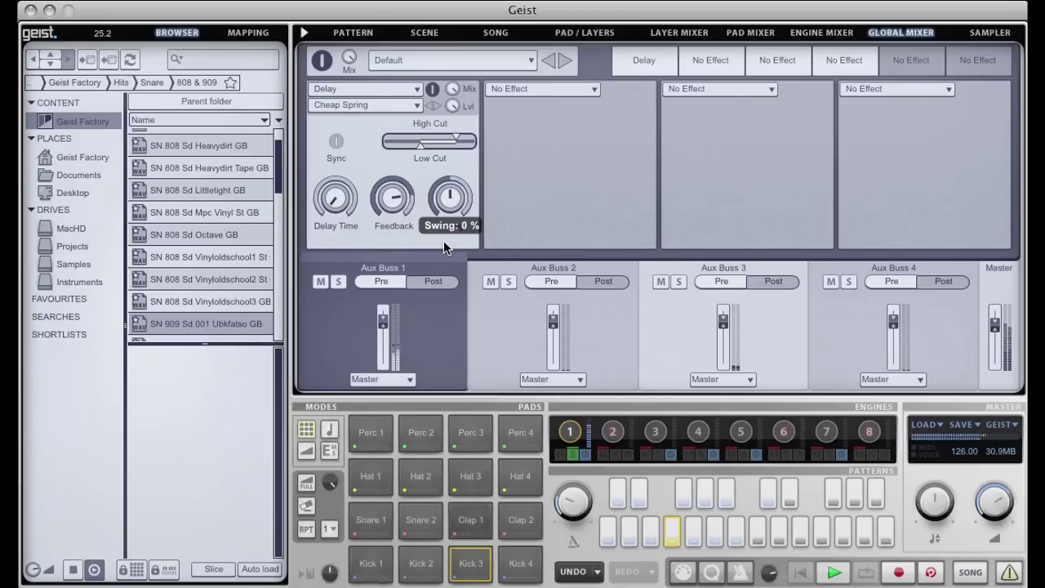
drag(443, 243, 444, 106)
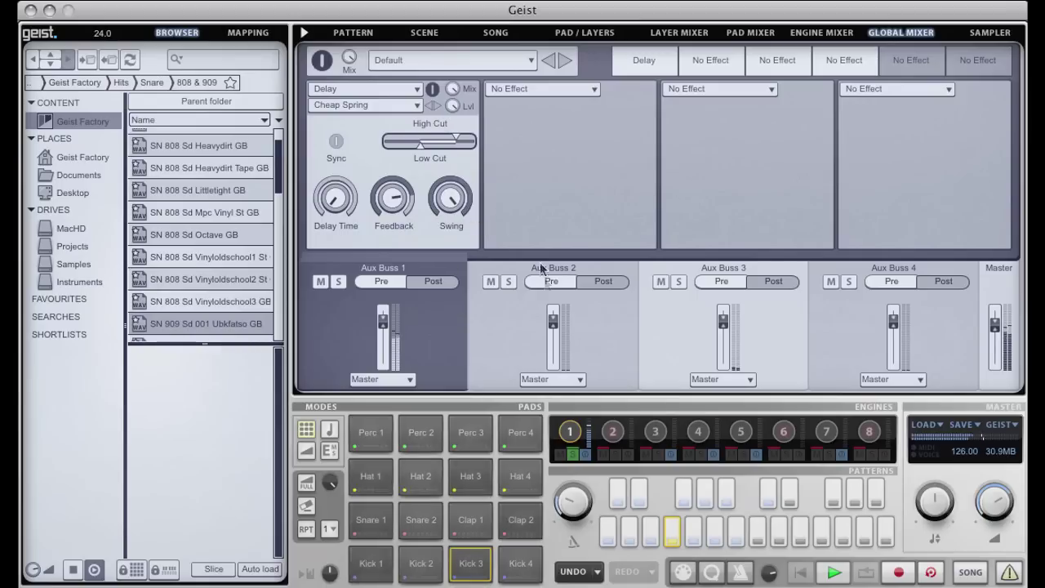
- Add FX > Phaser in slot 2 and step its presets to Deep Resonant
click(570, 92)
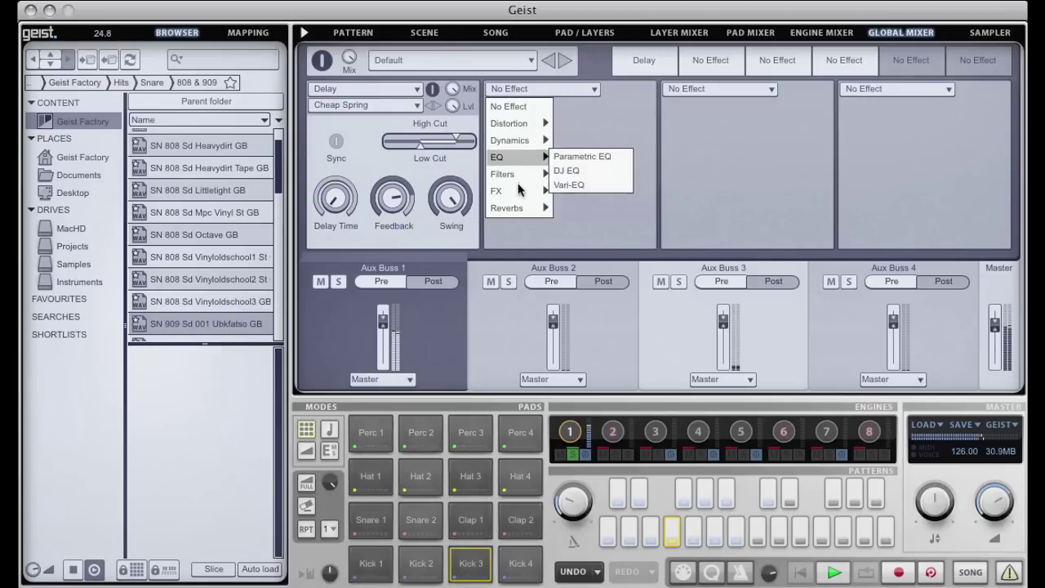
mouse_move(522, 190)
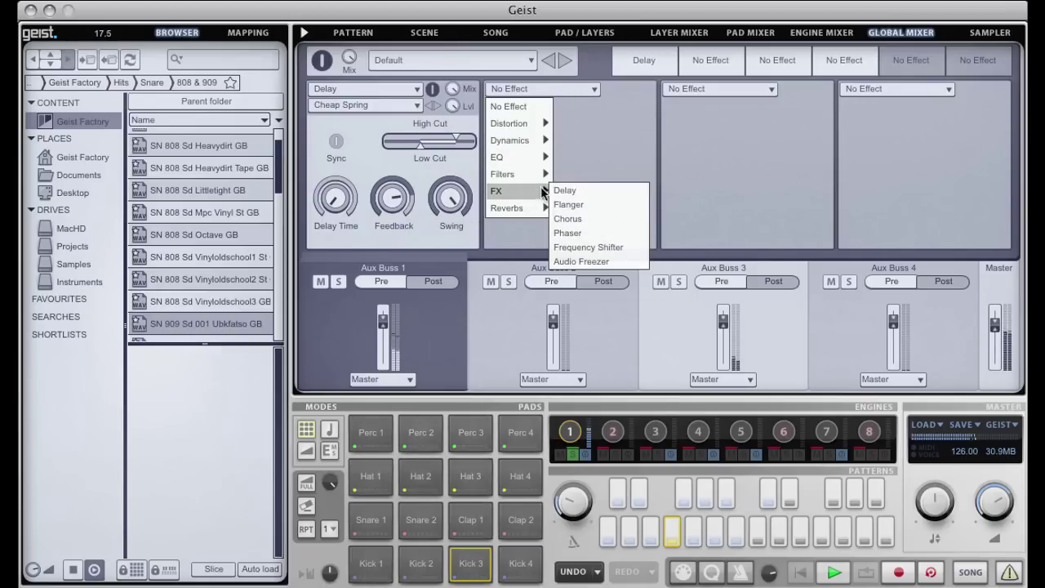
click(602, 236)
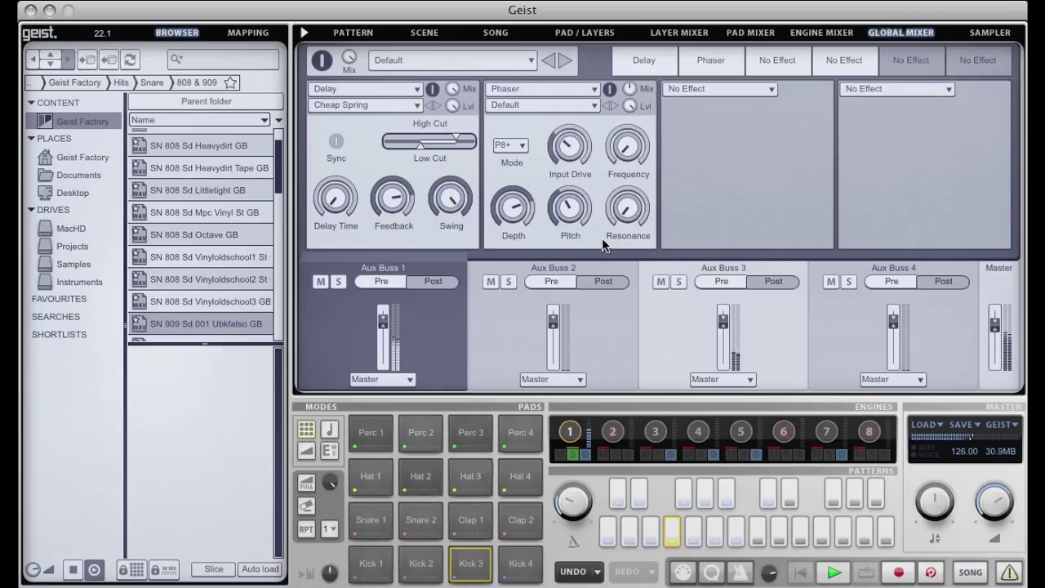
click(614, 107)
click(614, 107)
click(614, 107)
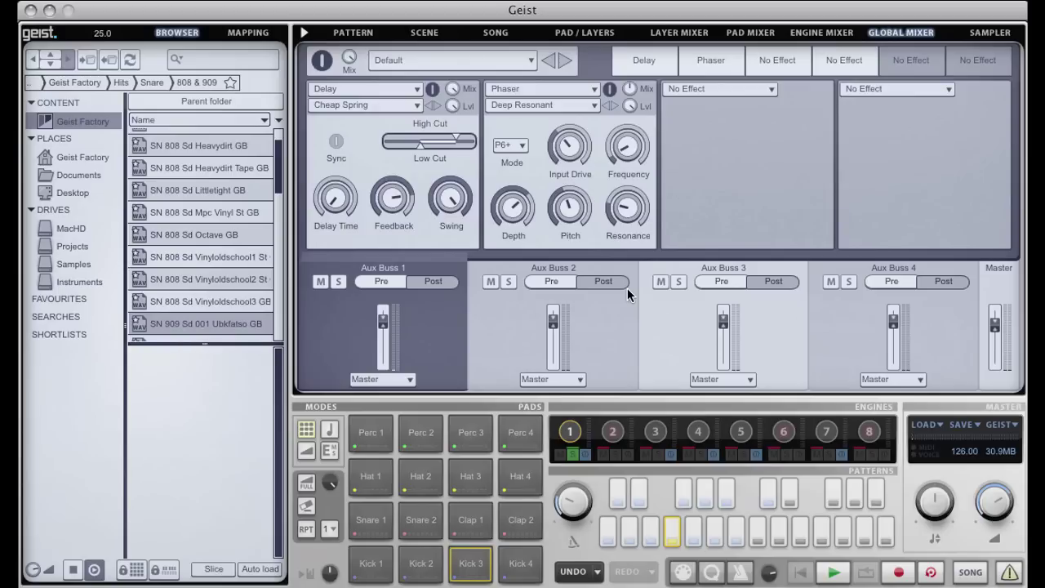
click(535, 58)
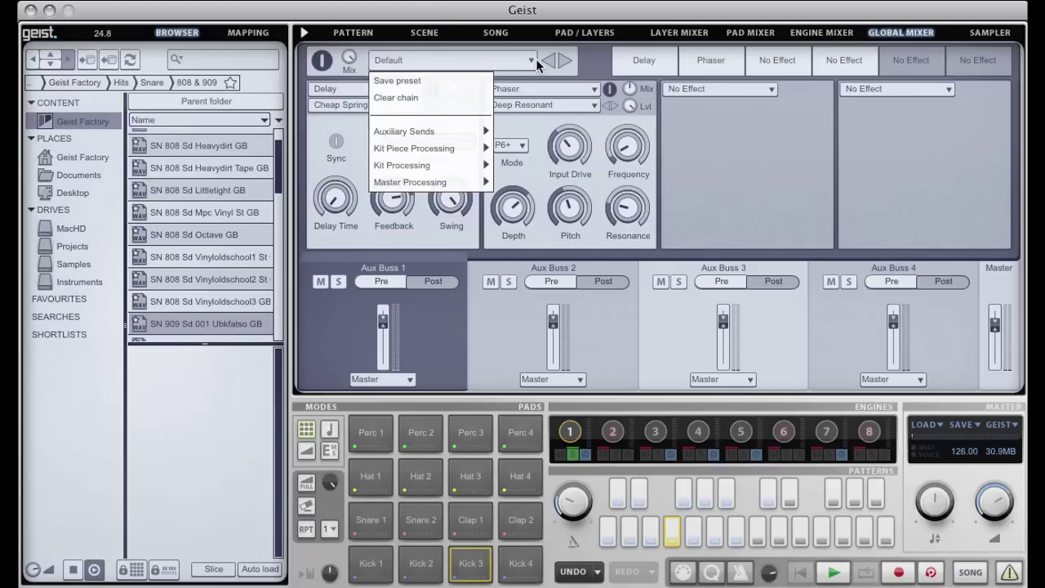
mouse_move(472, 129)
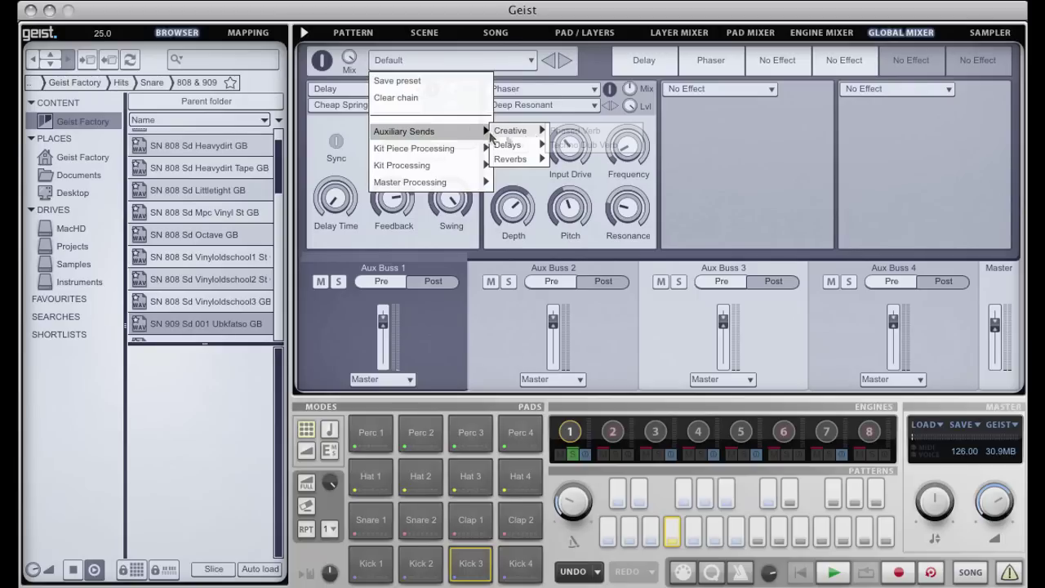
- View the Master bus's Bus Compressor and slot-2 effect list, then show the Sampler page
click(752, 165)
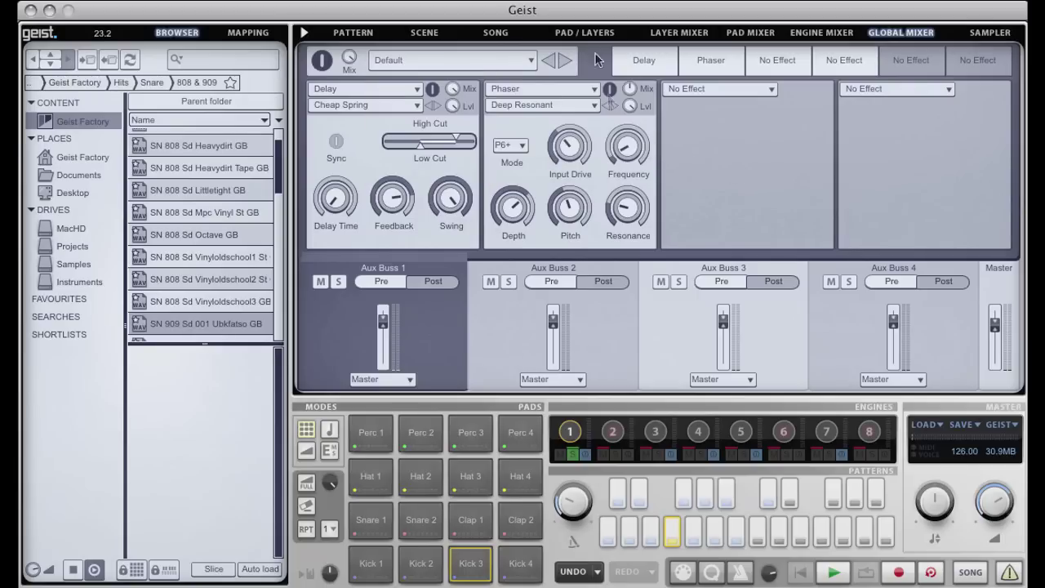
click(1001, 281)
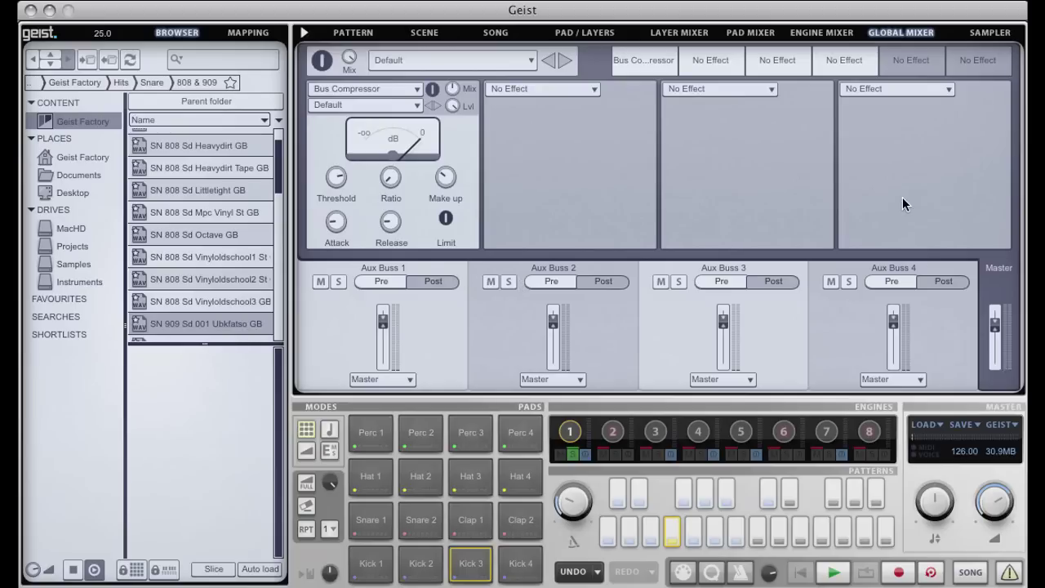
click(582, 90)
click(1006, 34)
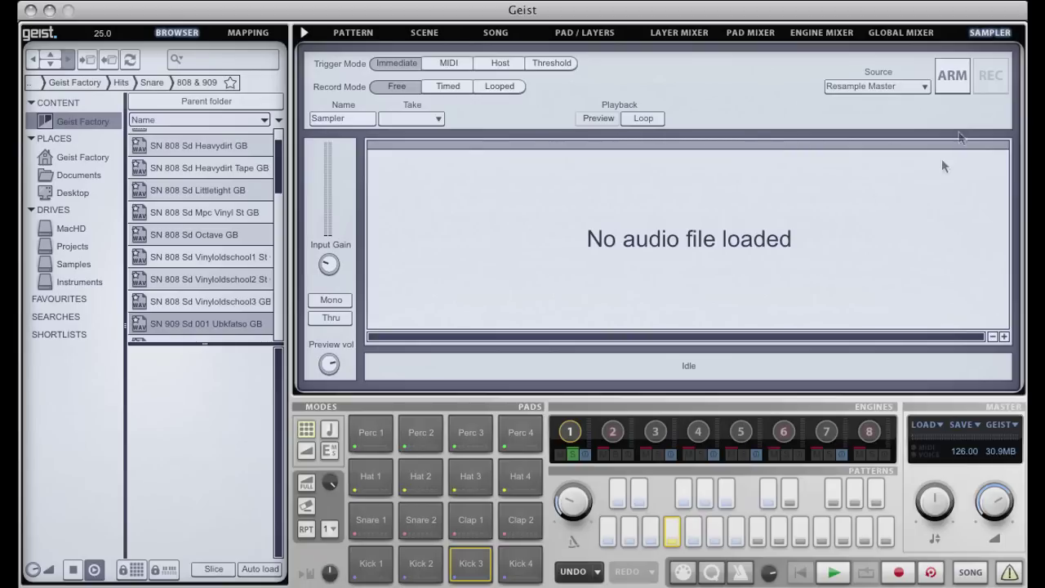
- Try Resample Sub output 1 as the recording source, then revert to Resample Master
click(898, 85)
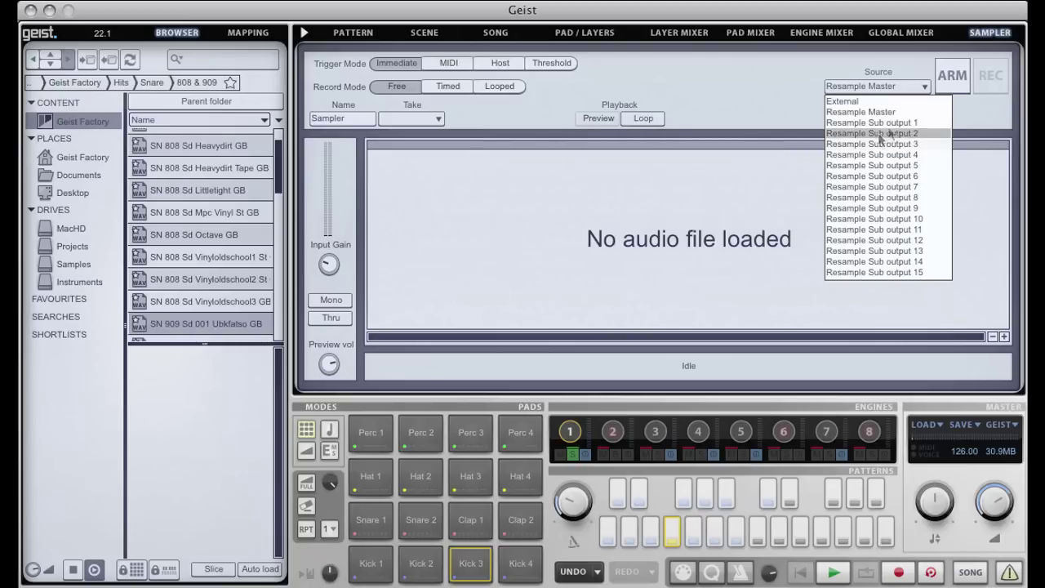
click(913, 121)
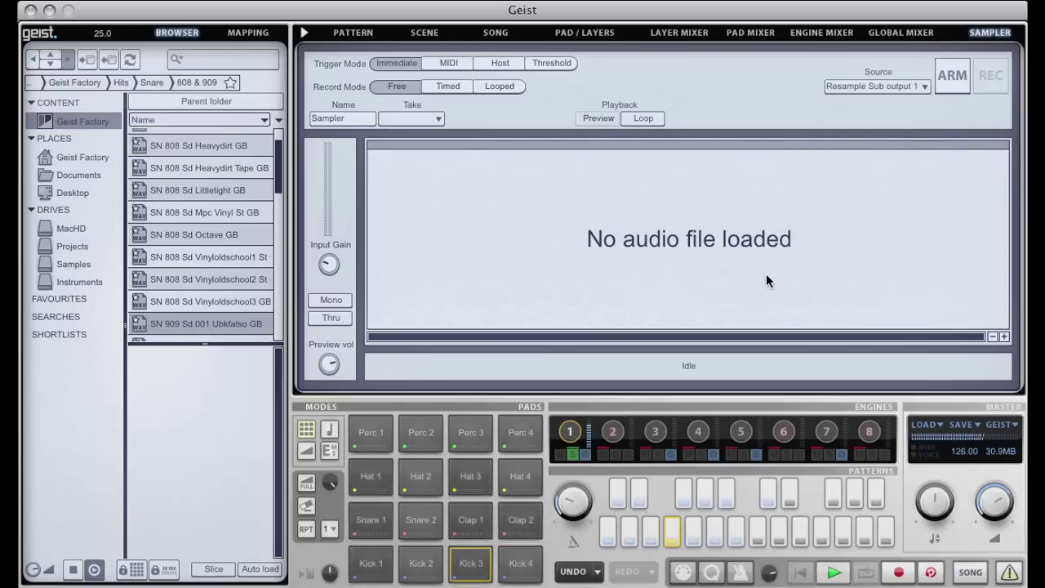
click(915, 85)
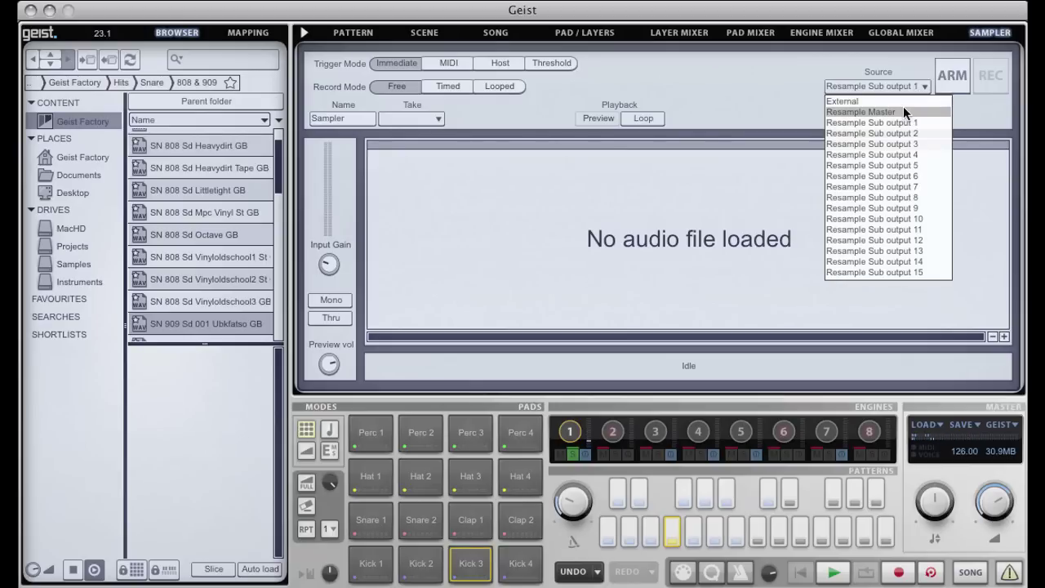
click(904, 112)
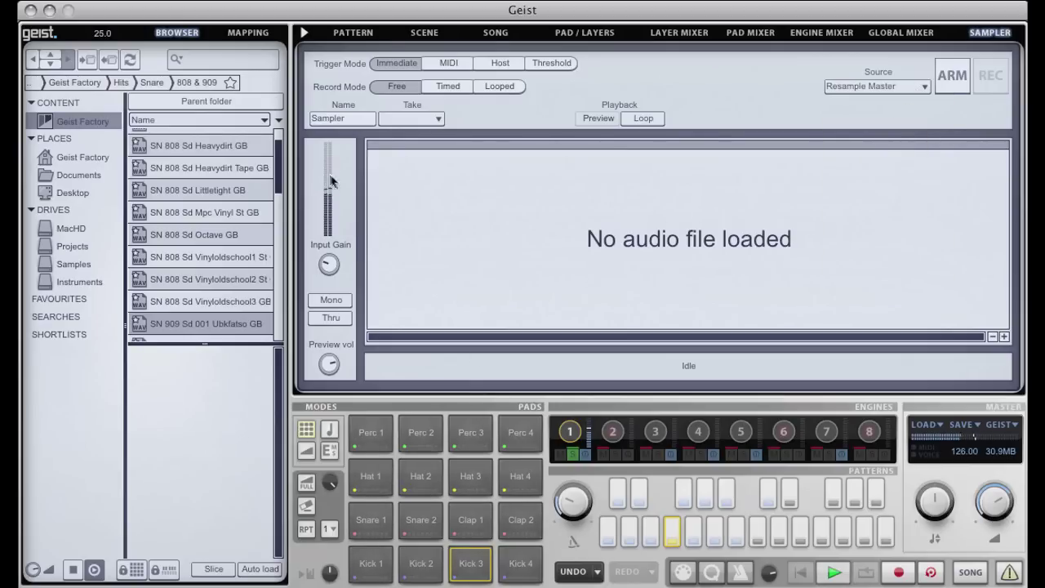
- Record a Host-triggered, Timed one-bar take and preview it on loop
click(498, 63)
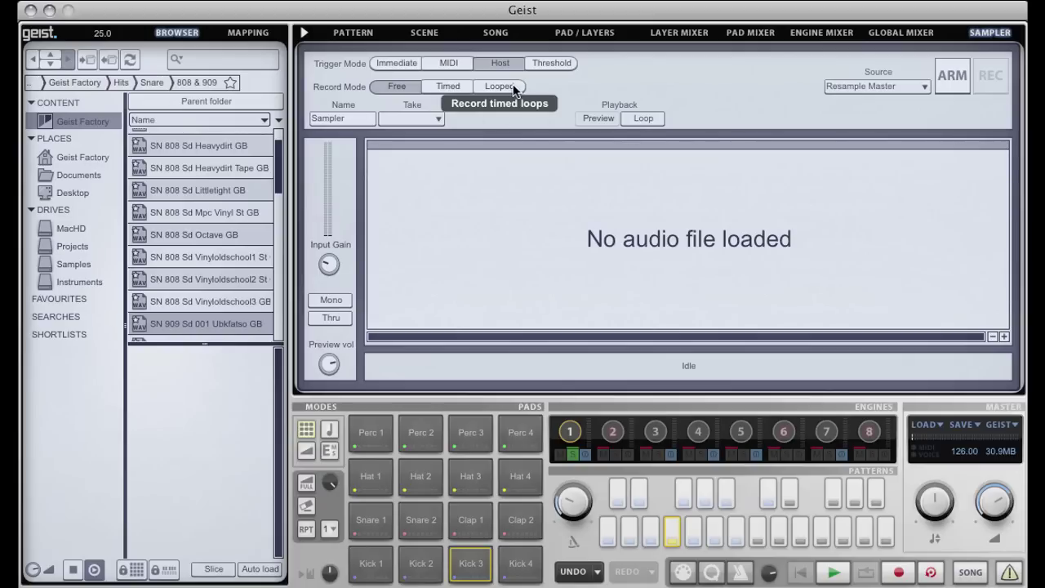
click(451, 89)
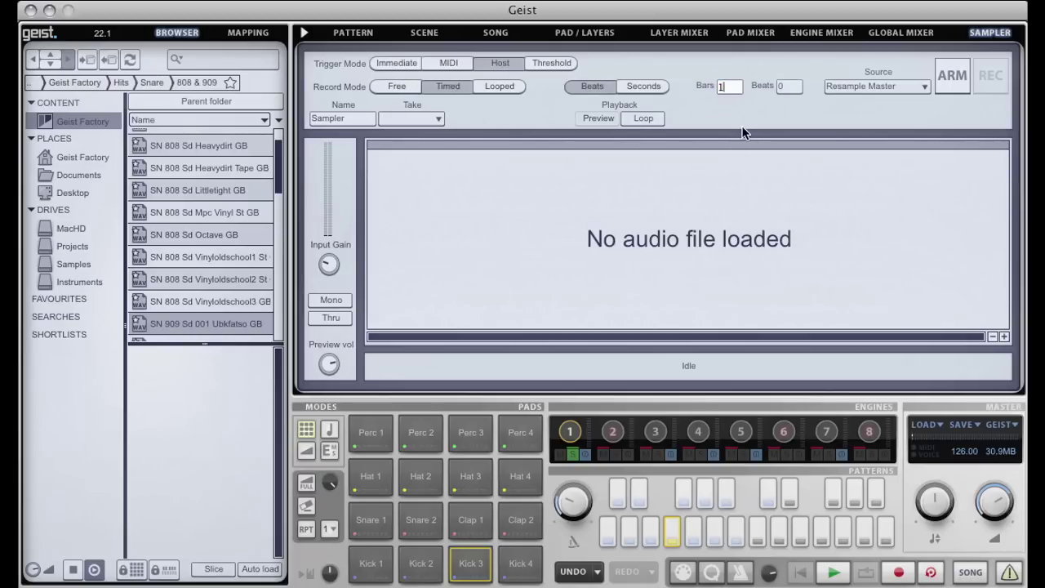
click(952, 75)
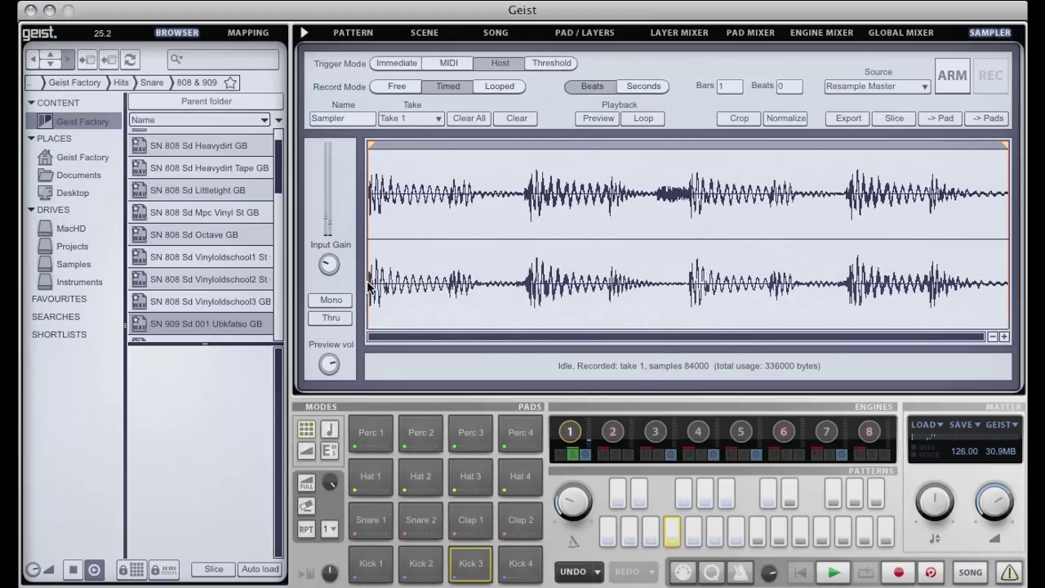
click(598, 118)
click(643, 119)
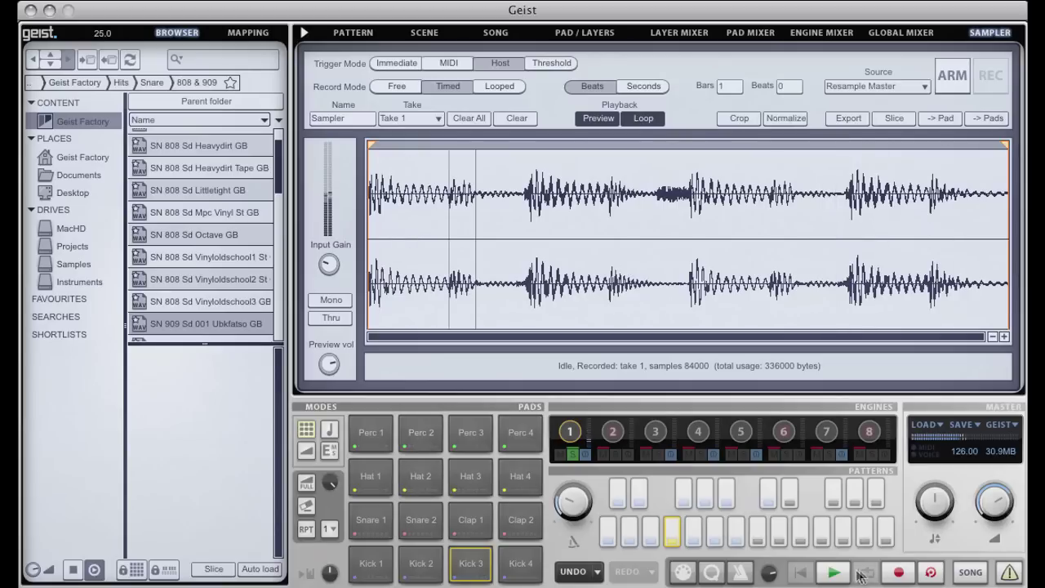
- Stop the looped preview, then save Take 1 and open it in the slice editor
click(644, 118)
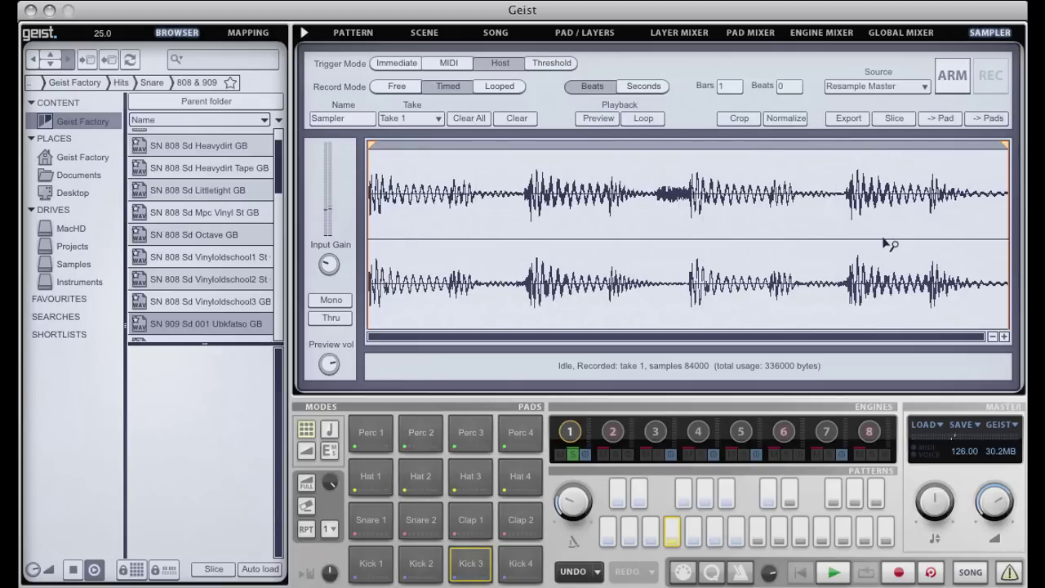
click(896, 119)
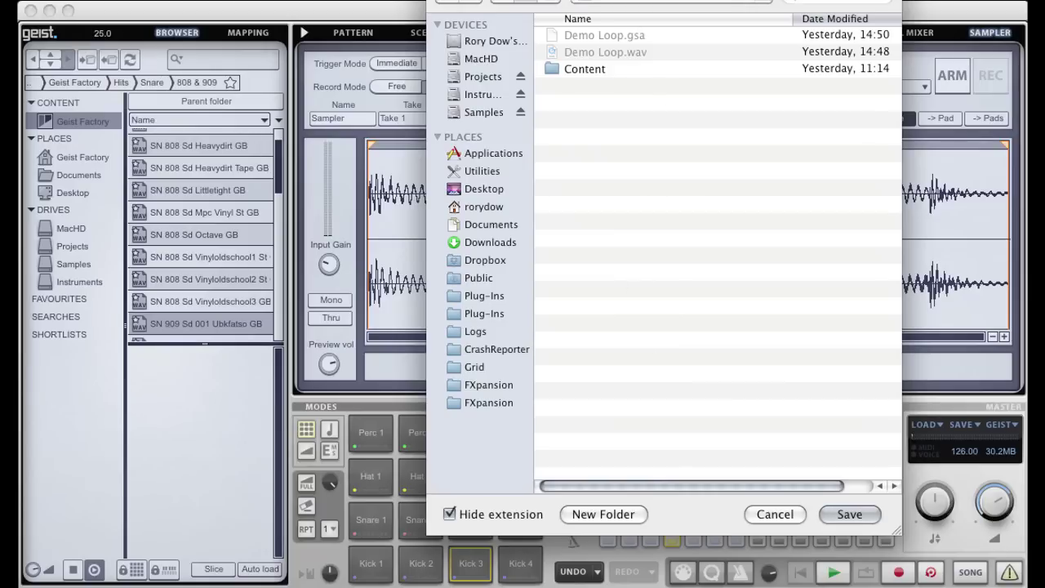
click(849, 515)
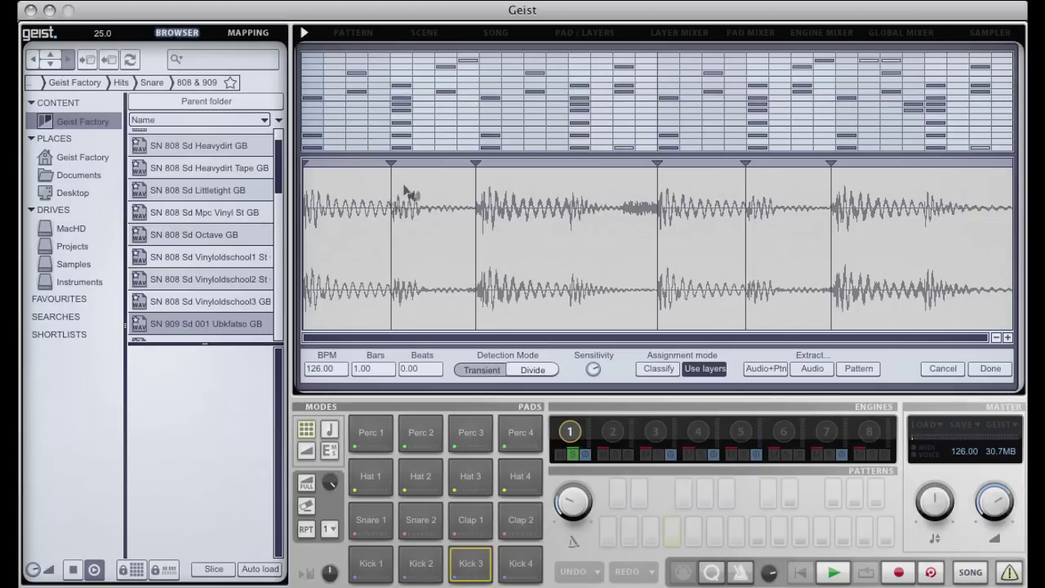
- Play the loop, raise transient sensitivity, and extract slices to pads with a pattern (Audio+Ptn). Audition Kick 1, then click Done
click(347, 204)
drag(592, 370, 592, 360)
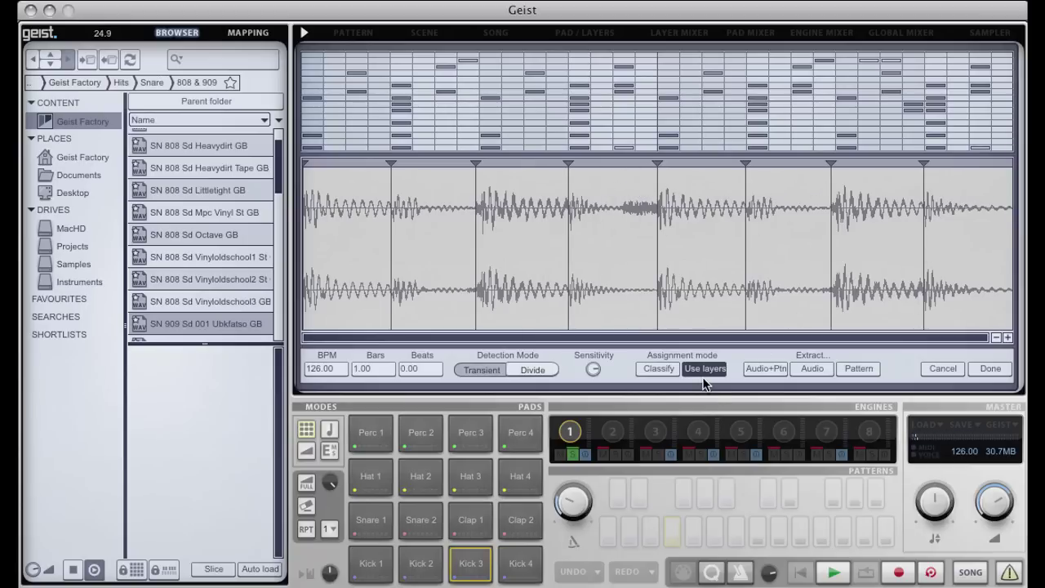
click(773, 369)
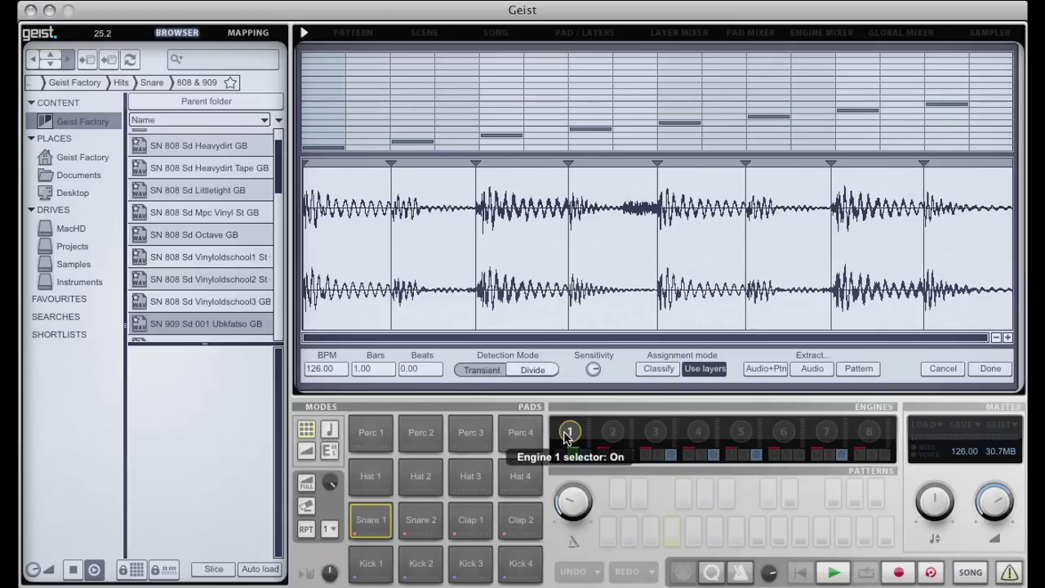
click(384, 567)
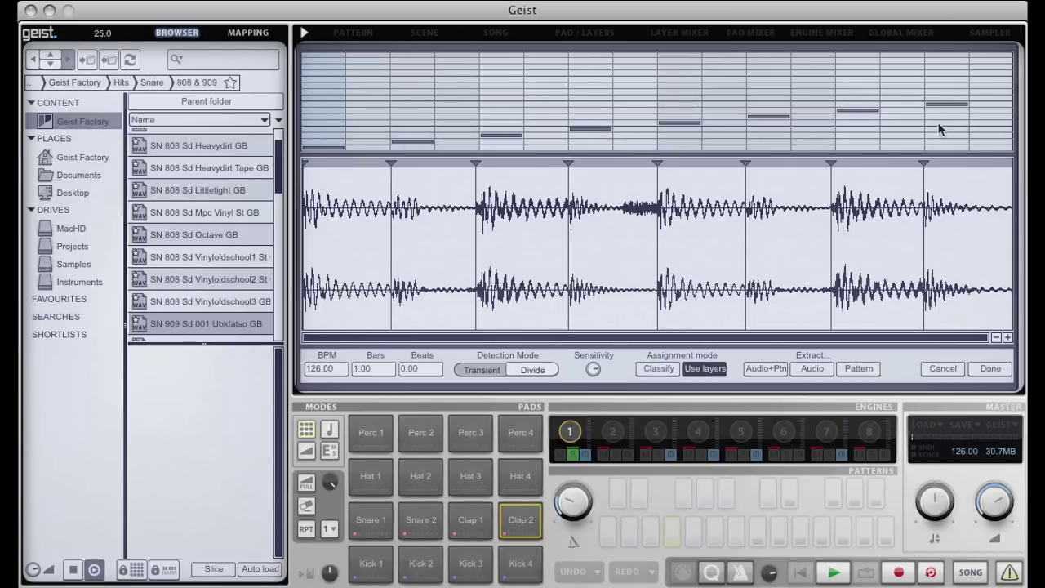
click(990, 368)
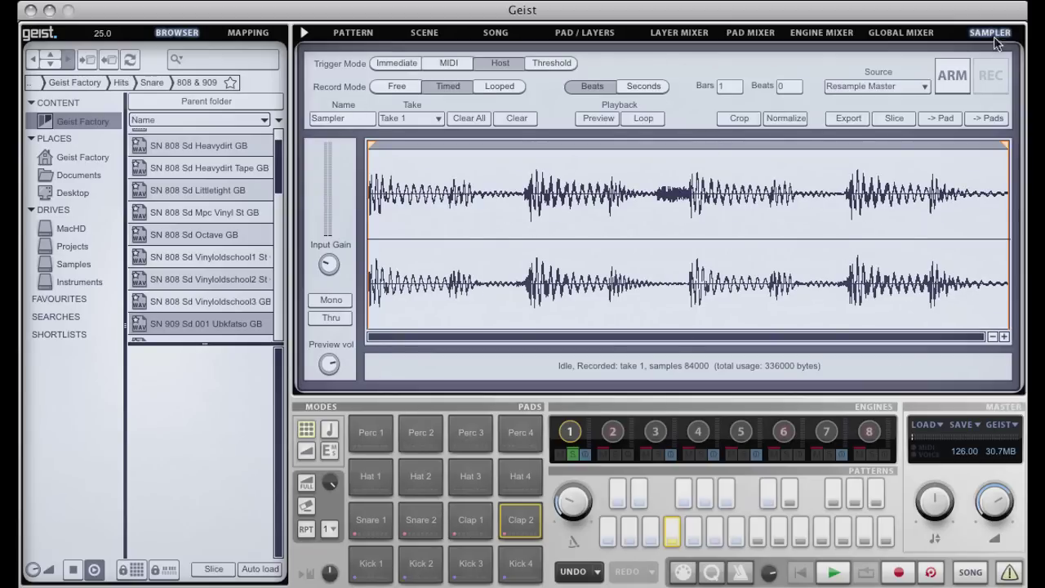
- Raise engine 1's S1 send to 100% in the Engine Mixer, keeping engine 1 soloed
click(373, 32)
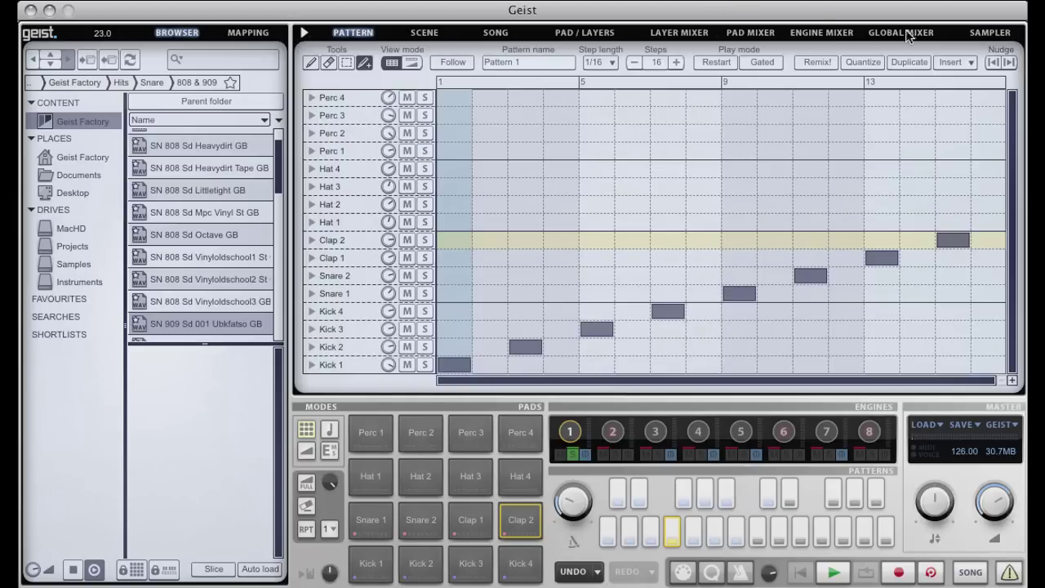
click(846, 35)
drag(396, 304, 400, 286)
click(398, 282)
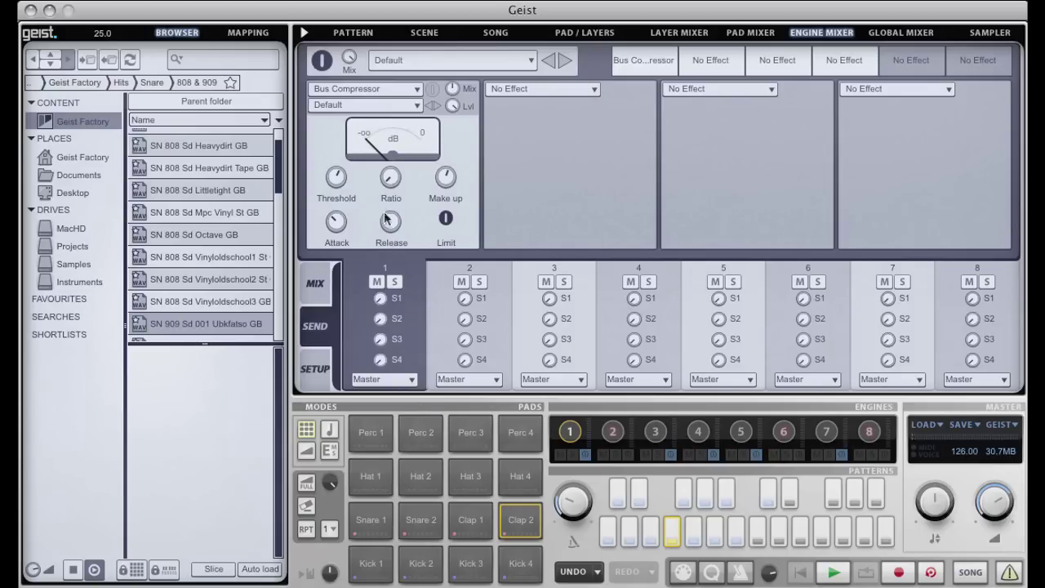
click(395, 282)
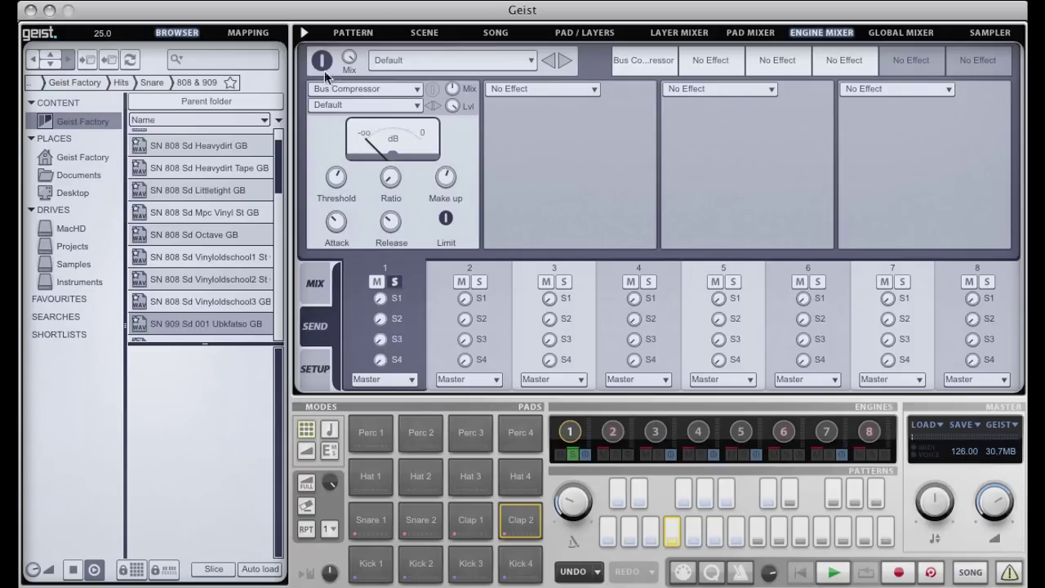
- Set engine 1's first effect slot to No Effect, removing the Bus Compressor, and return to the pattern
click(384, 90)
click(380, 106)
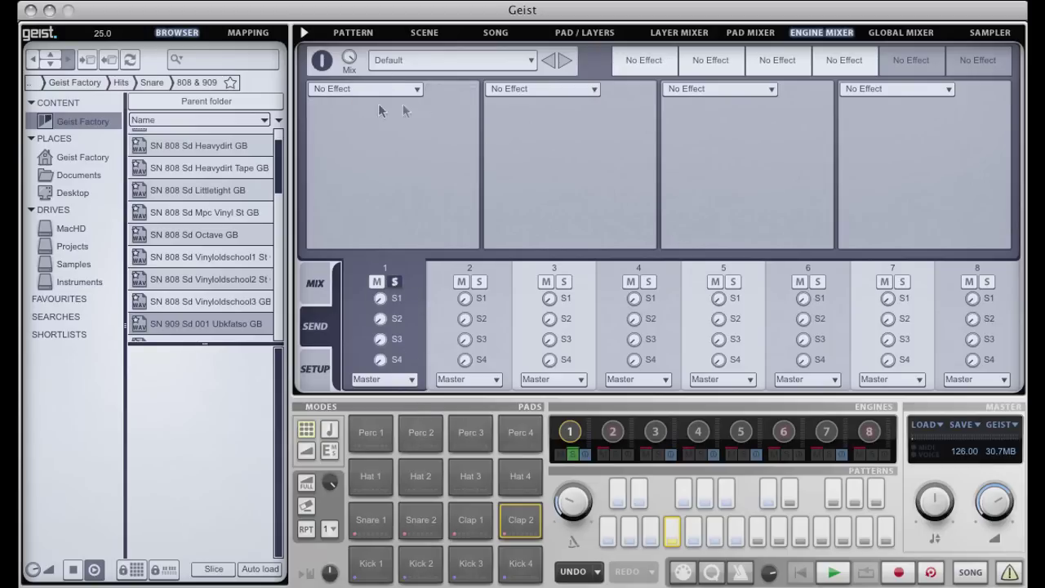
click(353, 34)
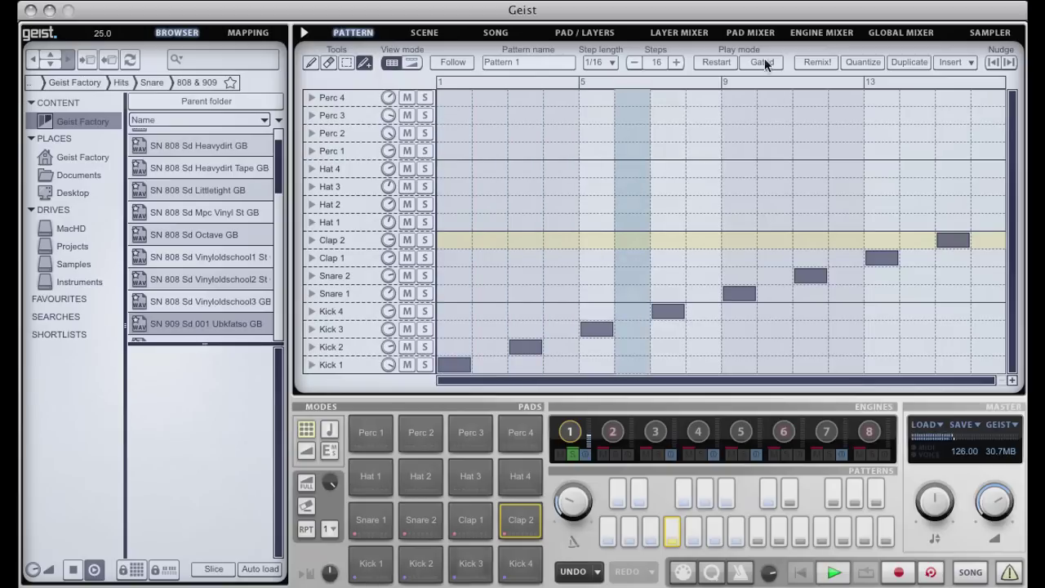
- Enable Remix! and move steps 3–15 to Snare 1, Kick 2, Snare 2, Kick 2, Clap 2, Kick 3, Snare 1
key(space)
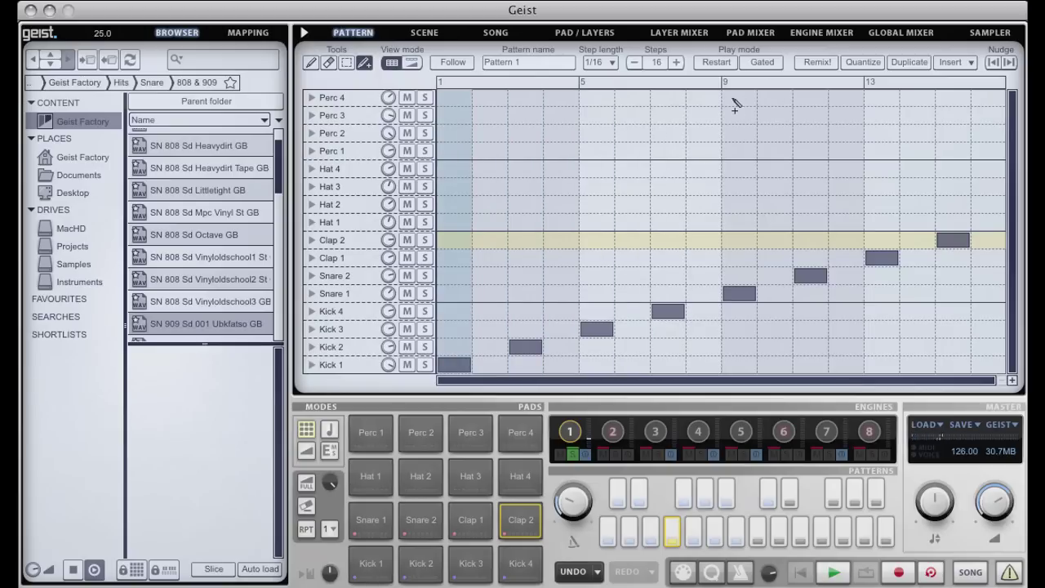
click(811, 64)
click(535, 299)
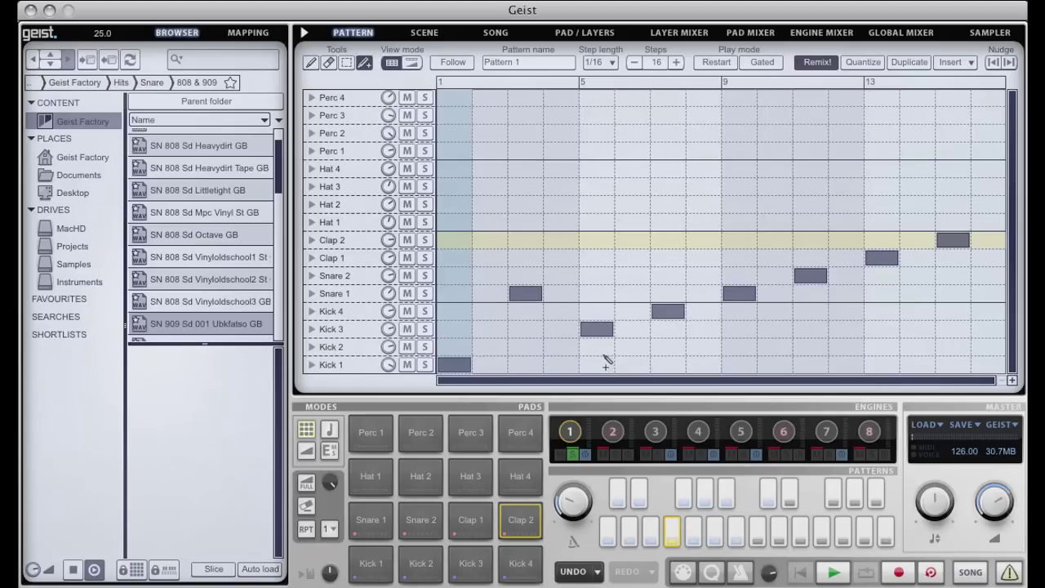
click(604, 352)
click(677, 275)
click(739, 350)
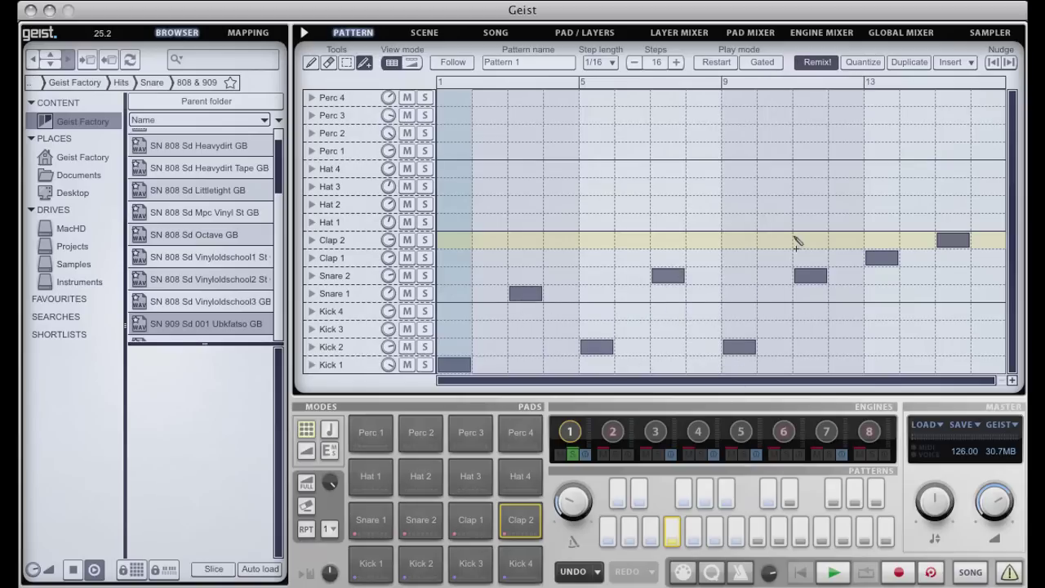
click(808, 241)
click(882, 331)
click(952, 294)
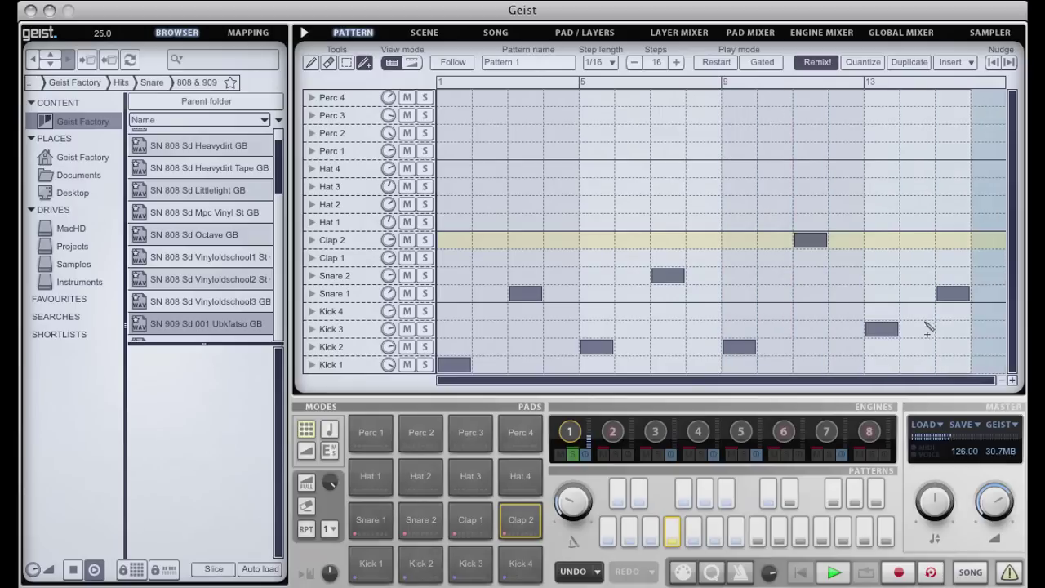
- Add a Kick 3 at step 2, Snare 2 at steps 4, 8, 12, and Kick 2 at steps 6, 10
click(490, 329)
click(561, 275)
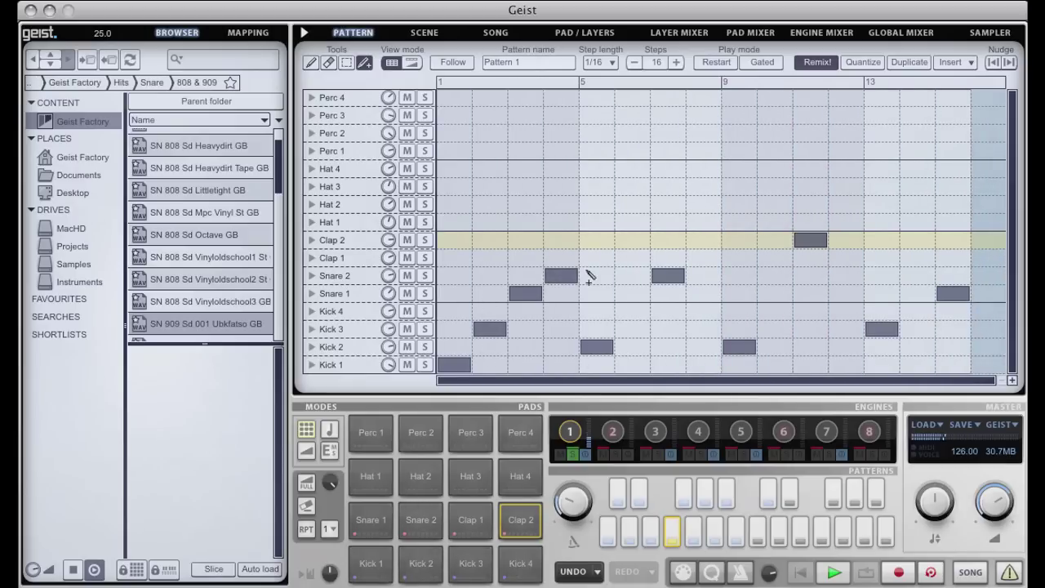
click(635, 346)
click(706, 276)
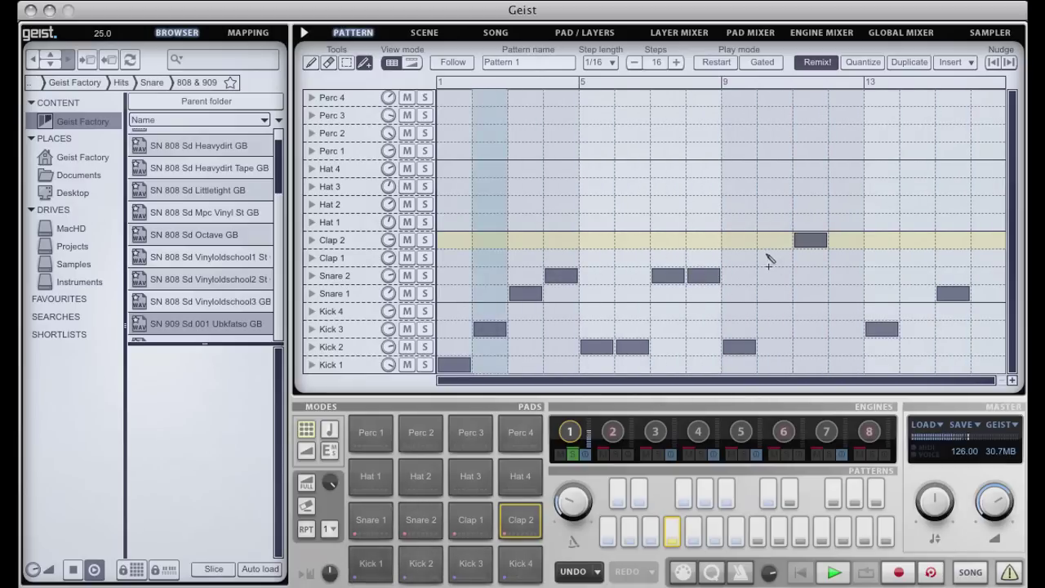
click(774, 346)
click(846, 275)
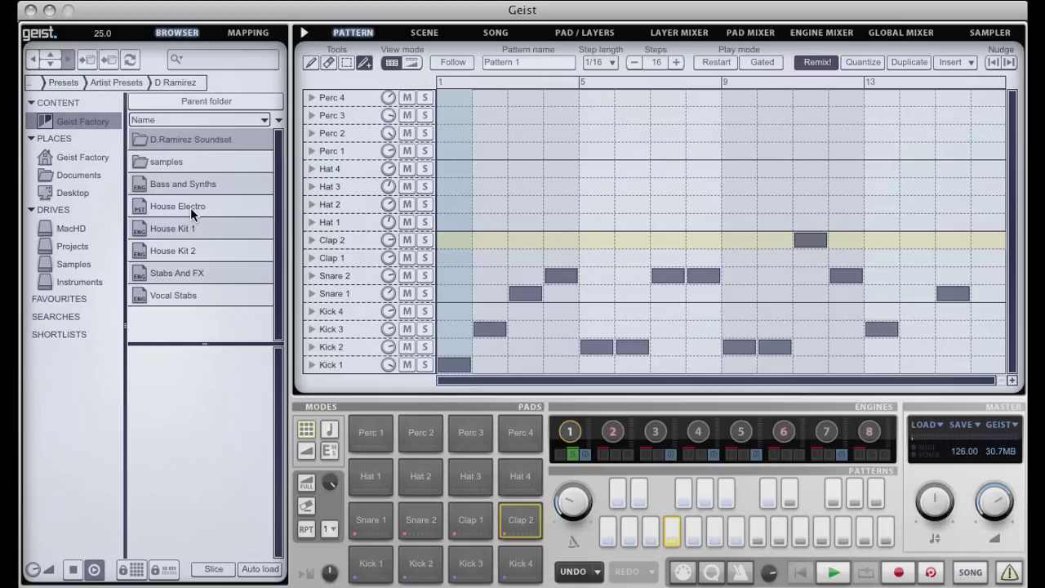
- Load the House Electro kit from the D Ramirez artist presets folder
click(190, 208)
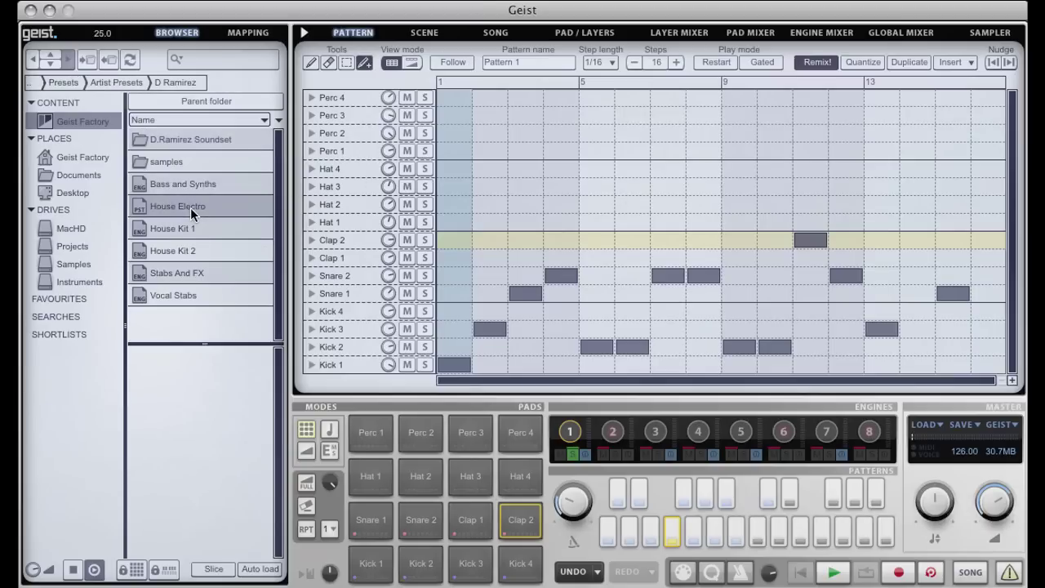